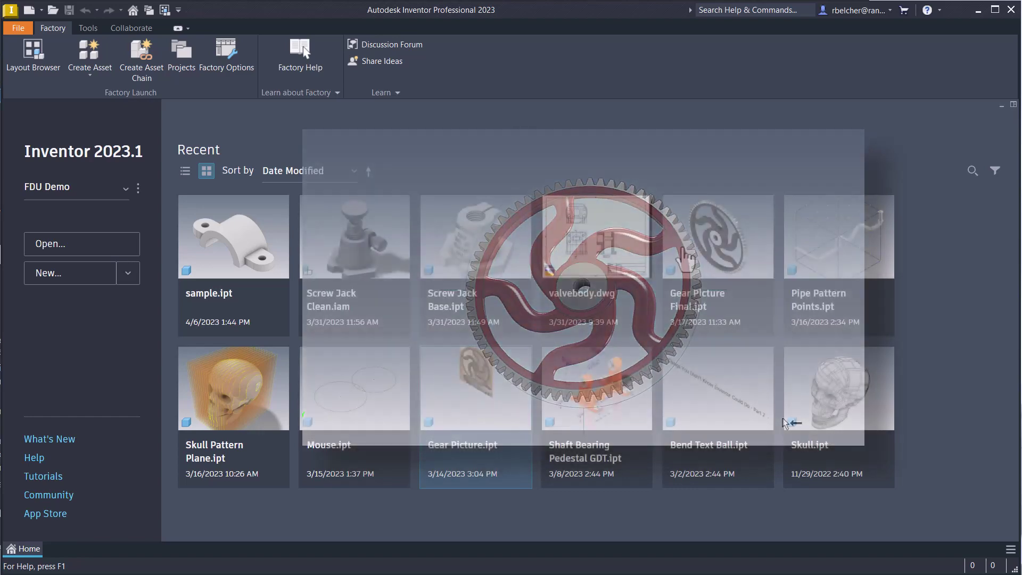
# - Open the recent part Gear Picture.ipt and orient it to the front view
pyautogui.click(472, 421)
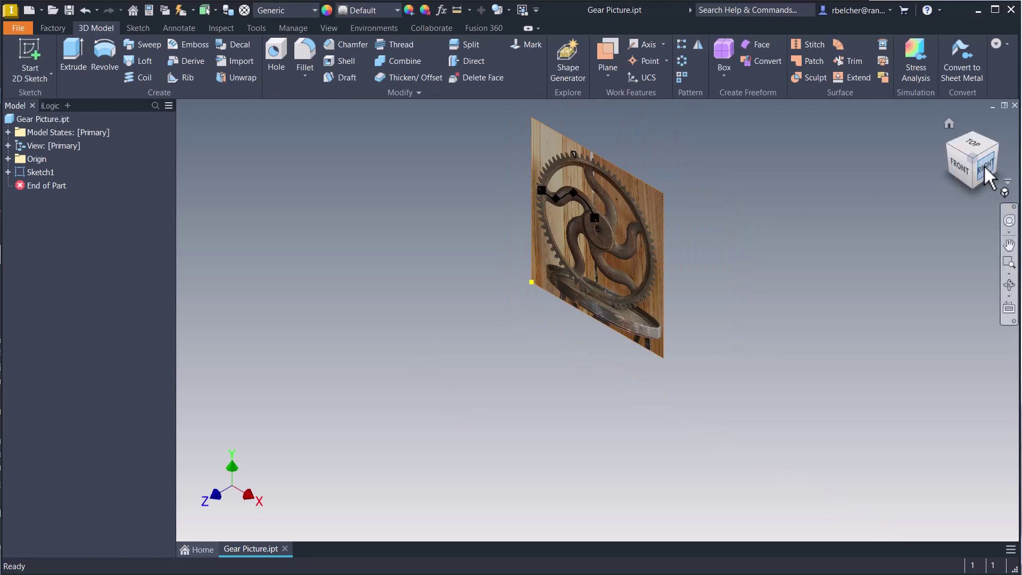
pyautogui.click(965, 175)
pyautogui.scroll(-6, 609, 269)
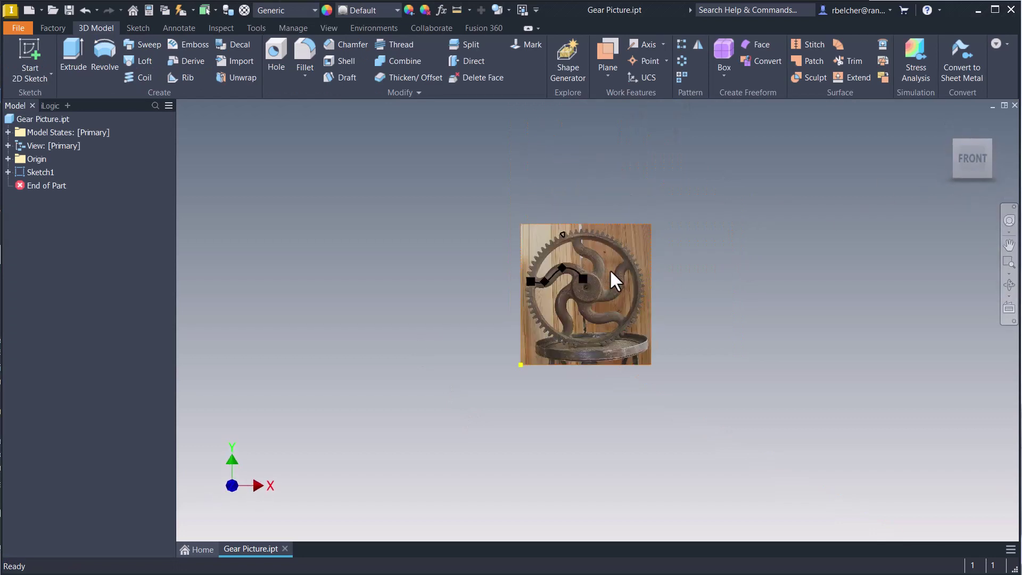
pyautogui.moveTo(700, 286); pyautogui.dragTo(717, 277, button='middle')
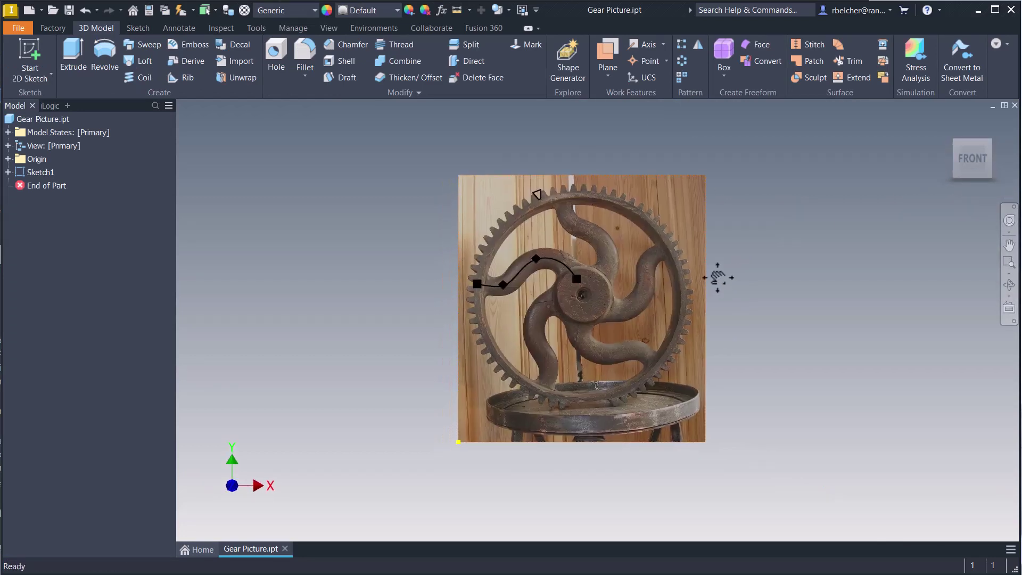
pyautogui.scroll(-3, 717, 274)
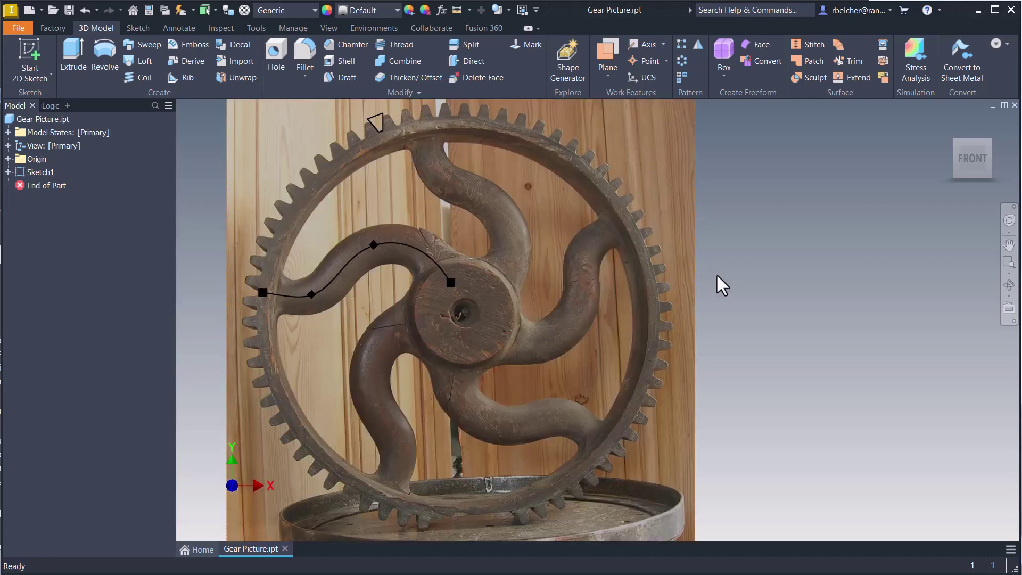
pyautogui.scroll(3, 716, 273)
pyautogui.moveTo(716, 273); pyautogui.dragTo(746, 271, button='middle')
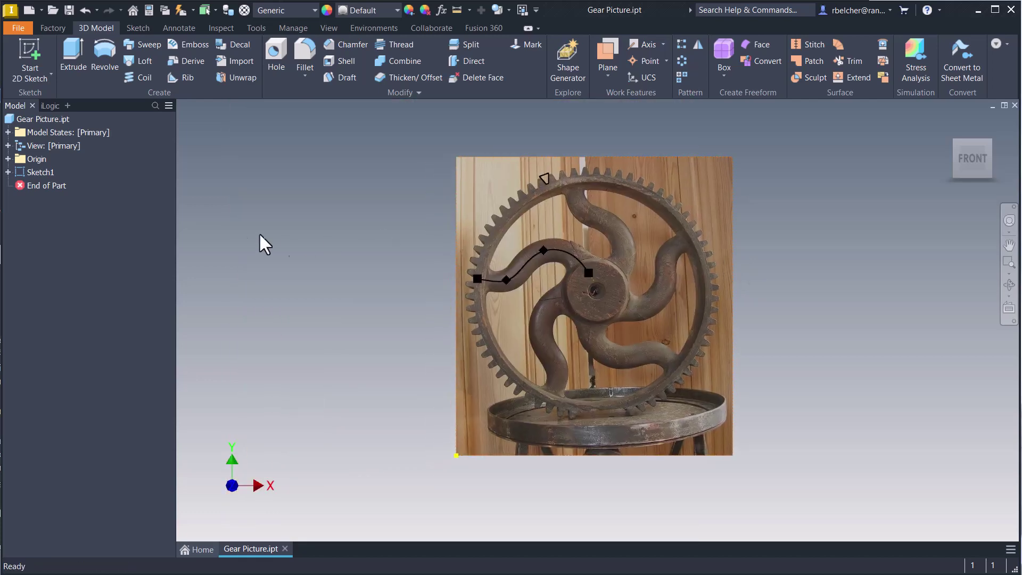
# - Open Sketch1 for editing
pyautogui.doubleClick(38, 172)
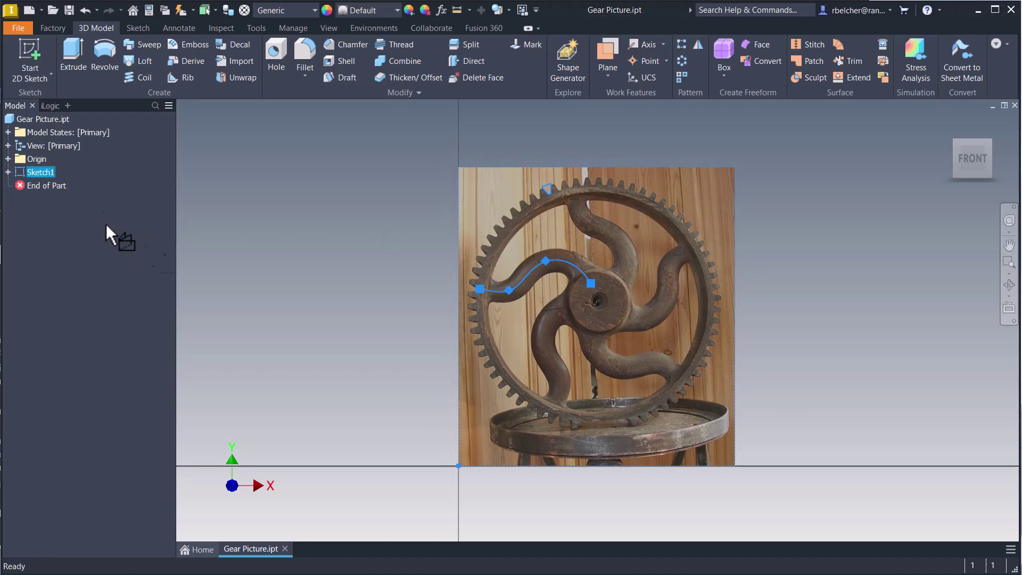
pyautogui.scroll(-3, 584, 319)
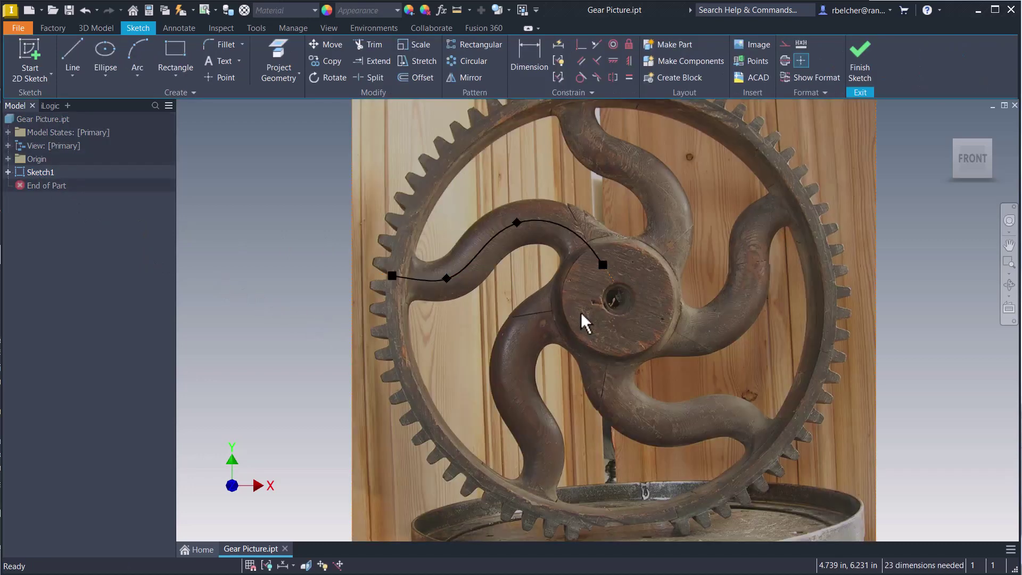
pyautogui.moveTo(583, 319); pyautogui.dragTo(561, 368, button='middle')
pyautogui.moveTo(463, 337); pyautogui.dragTo(347, 237, button='middle')
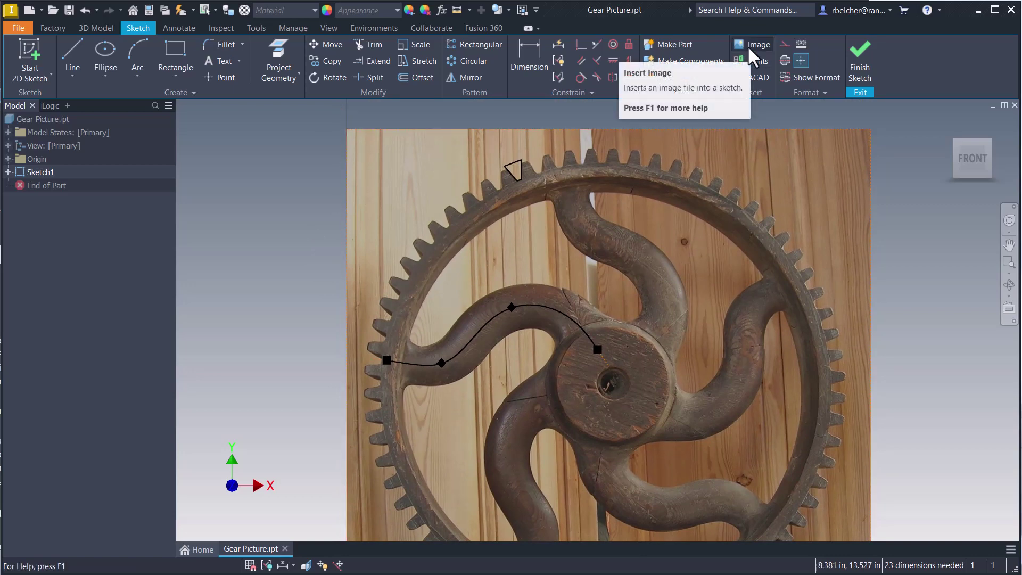
# - Examine the inserted gear photo, the spline along one spoke and the tooth-gap profile on the rim
pyautogui.scroll(-3, 817, 269)
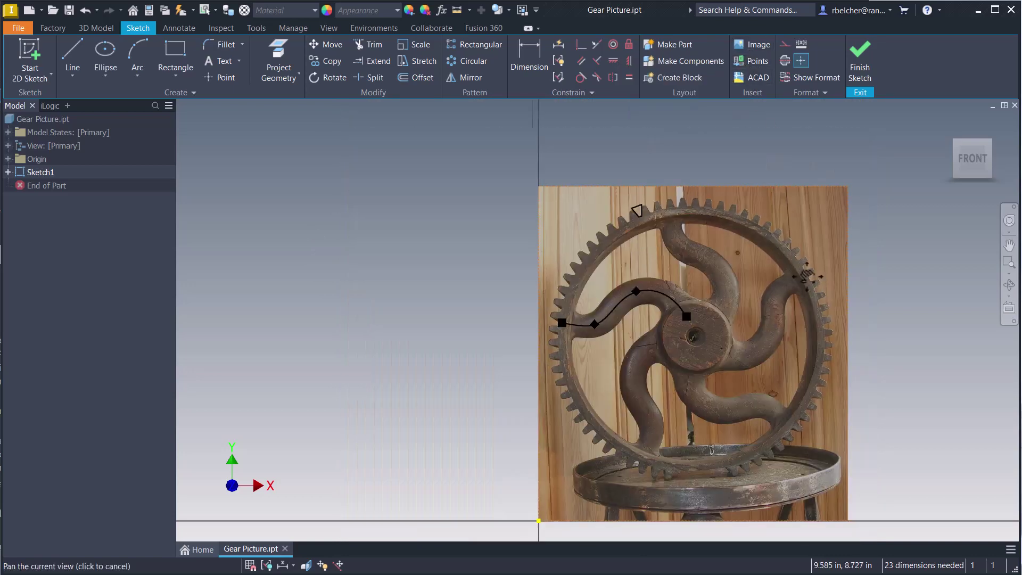
pyautogui.moveTo(808, 224); pyautogui.dragTo(691, 231, button='middle')
pyautogui.scroll(1, 619, 266)
pyautogui.moveTo(619, 266); pyautogui.dragTo(586, 314, button='middle')
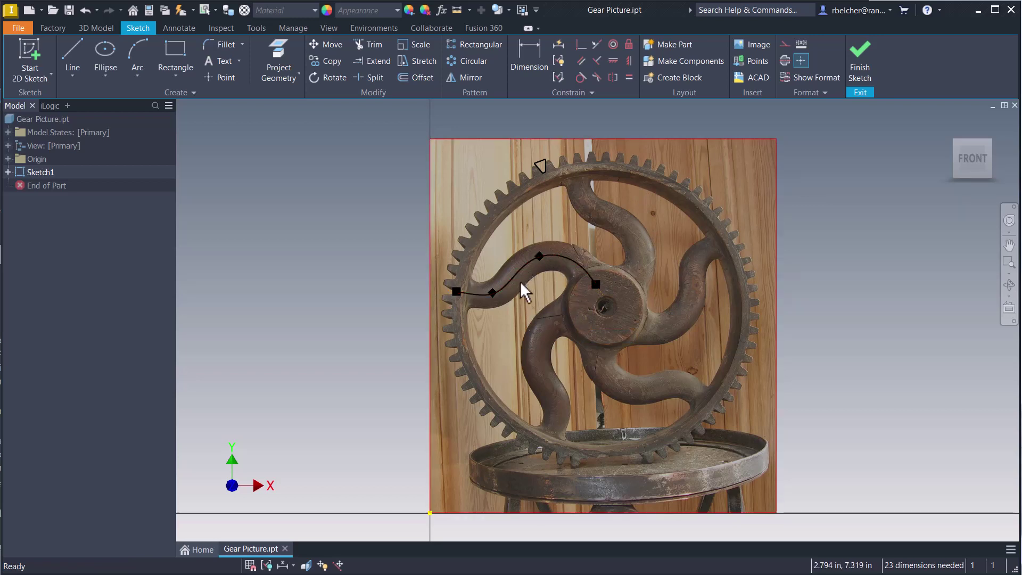
pyautogui.scroll(-3, 496, 327)
pyautogui.moveTo(499, 316)
pyautogui.mouseDown(button='middle')
pyautogui.moveTo(532, 346)
pyautogui.moveTo(530, 366)
pyautogui.mouseUp(button='middle')
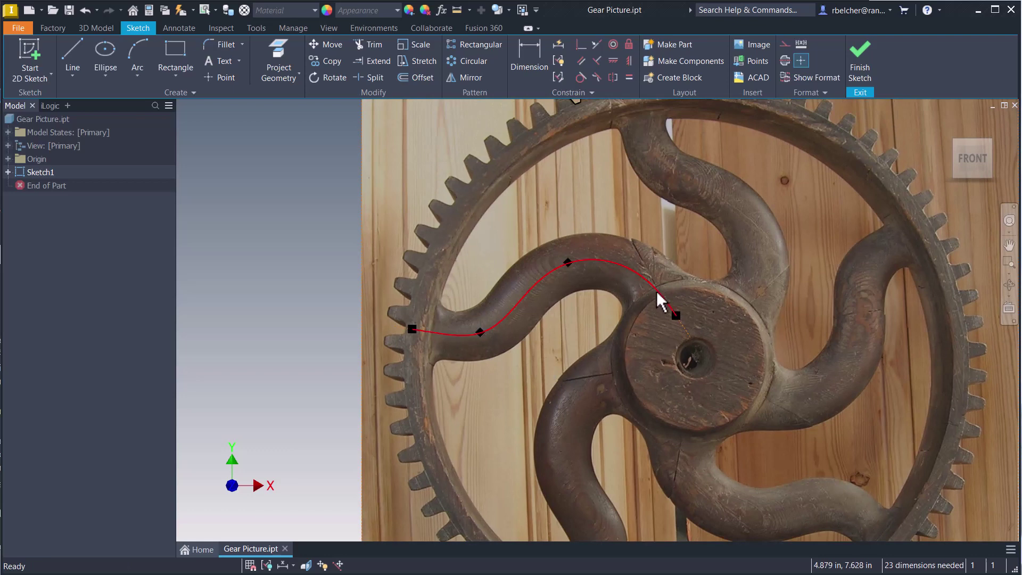
pyautogui.moveTo(538, 234)
pyautogui.mouseDown(button='middle')
pyautogui.moveTo(558, 257)
pyautogui.moveTo(528, 234)
pyautogui.mouseUp(button='middle')
pyautogui.scroll(-4, 527, 224)
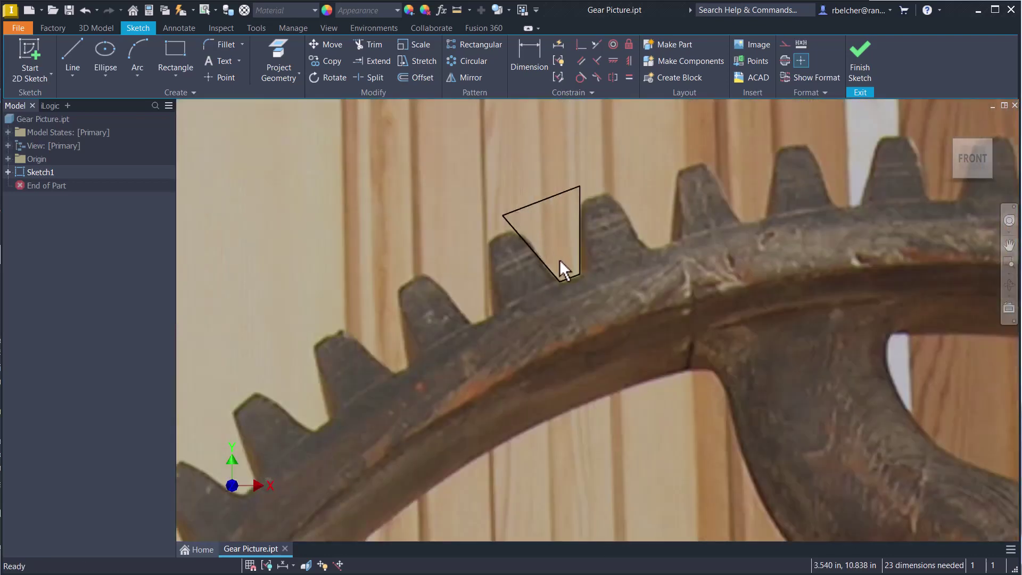
pyautogui.scroll(4, 554, 285)
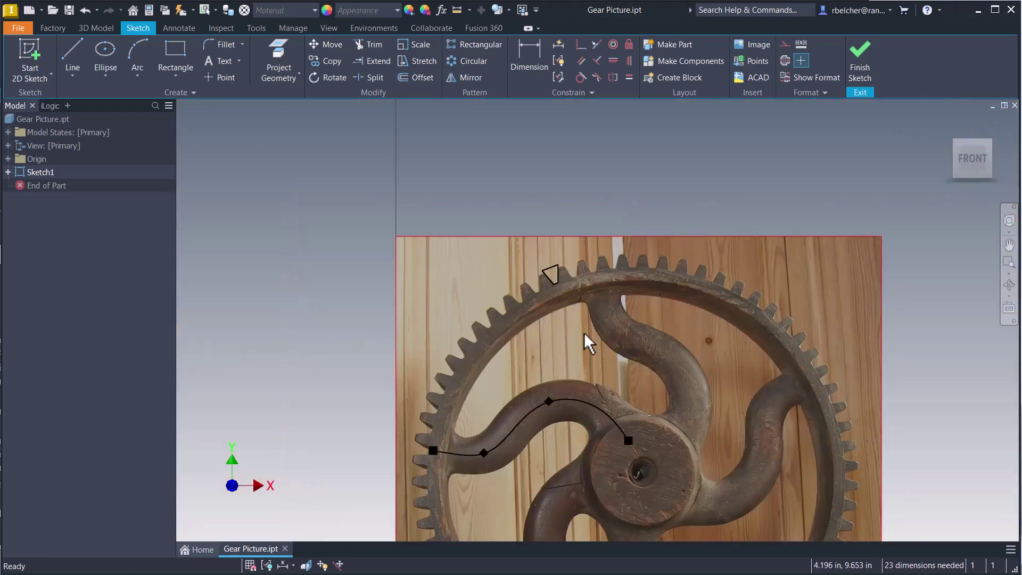
pyautogui.moveTo(586, 340)
pyautogui.mouseDown(button='middle')
pyautogui.moveTo(544, 226)
pyautogui.moveTo(552, 182)
pyautogui.mouseUp(button='middle')
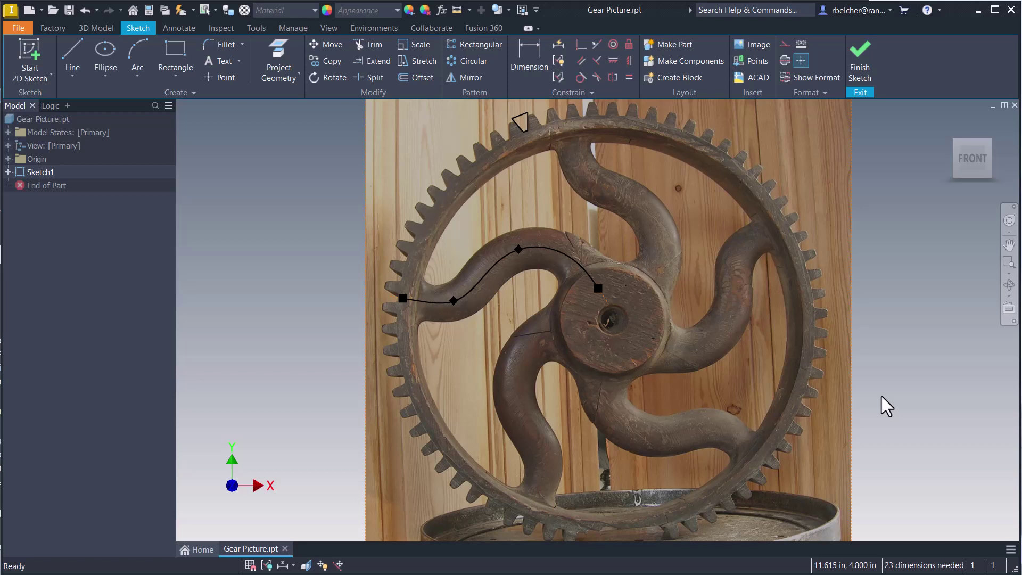
pyautogui.moveTo(509, 233); pyautogui.dragTo(497, 253, button='middle')
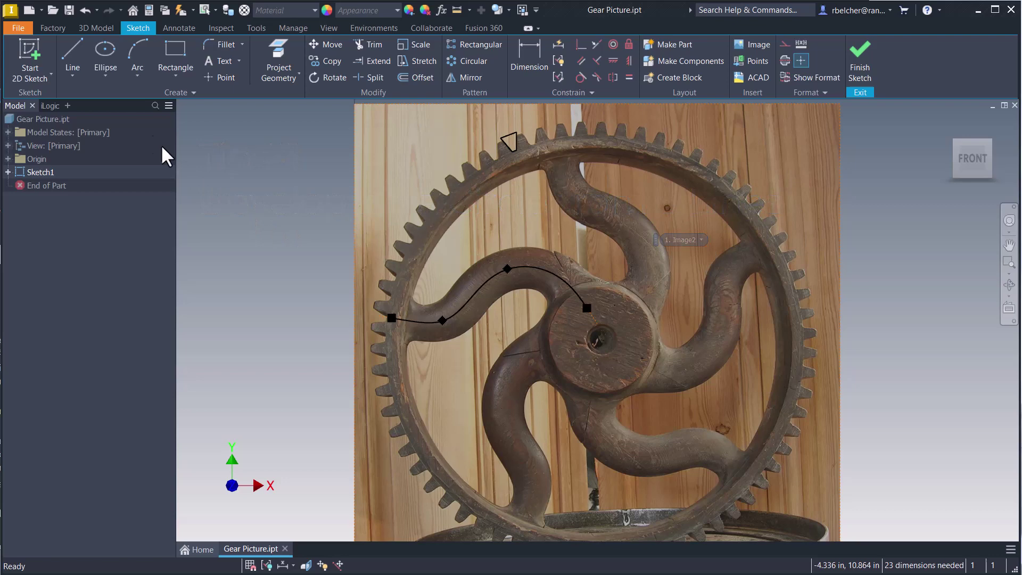
# - Sketch a line about 2.29 in long at about 36° along the tooth tips on the gear's upper-left rim
pyautogui.click(67, 48)
pyautogui.scroll(3, 426, 207)
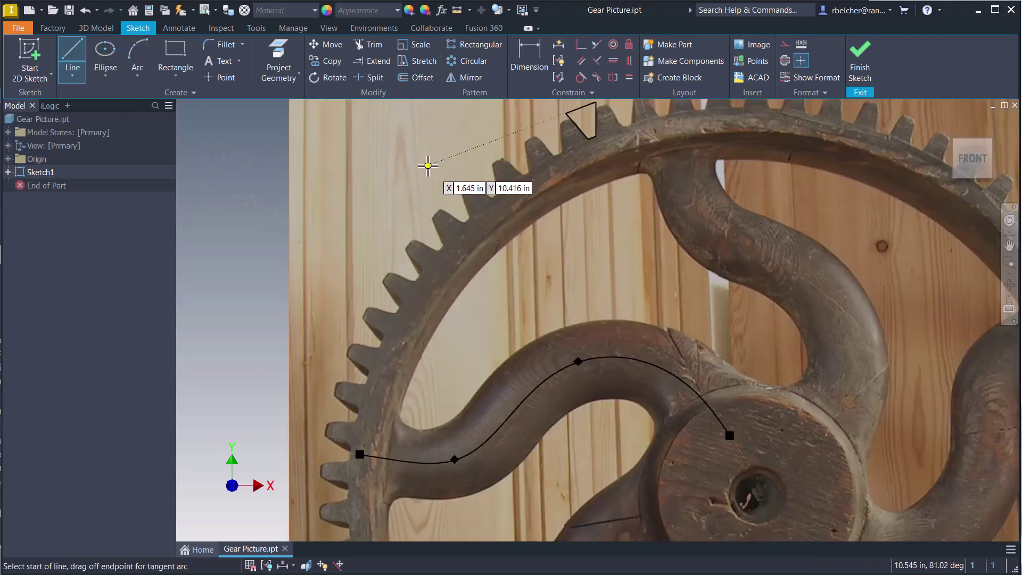
pyautogui.scroll(-2, 394, 290)
pyautogui.scroll(2, 394, 289)
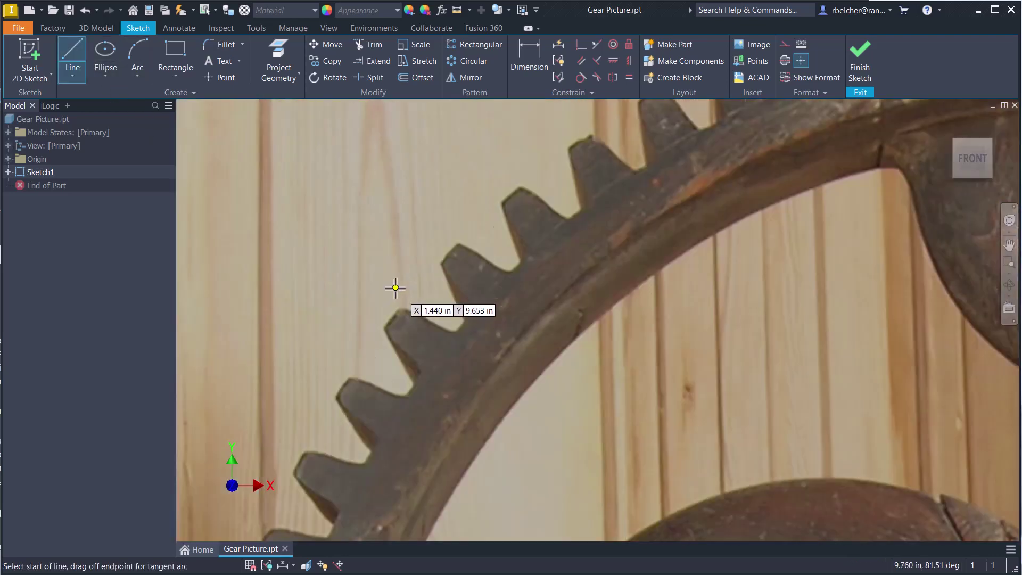
pyautogui.click(359, 299)
pyautogui.scroll(-2, 527, 141)
pyautogui.moveTo(527, 142); pyautogui.dragTo(394, 247, button='middle')
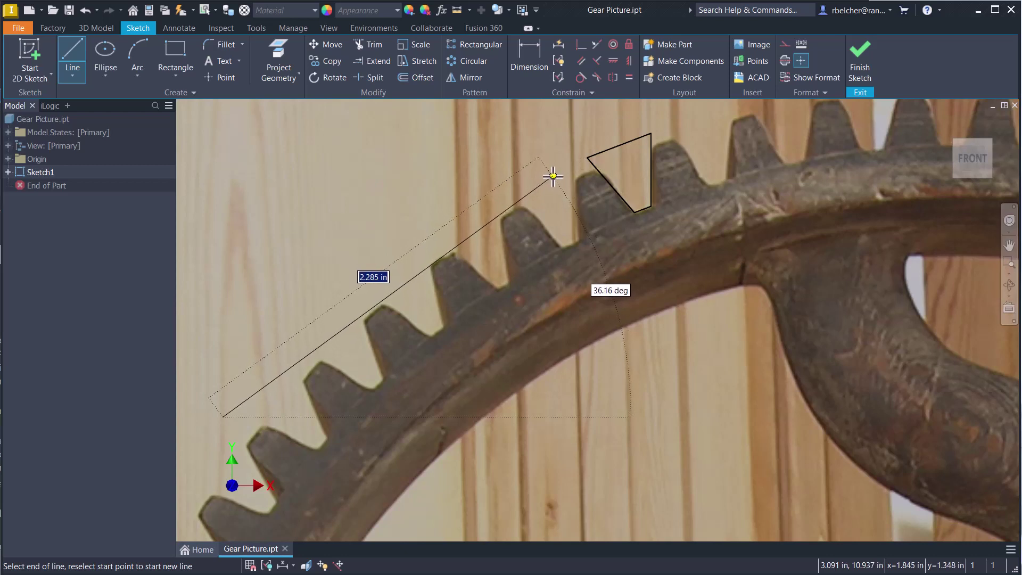
pyautogui.click(553, 176)
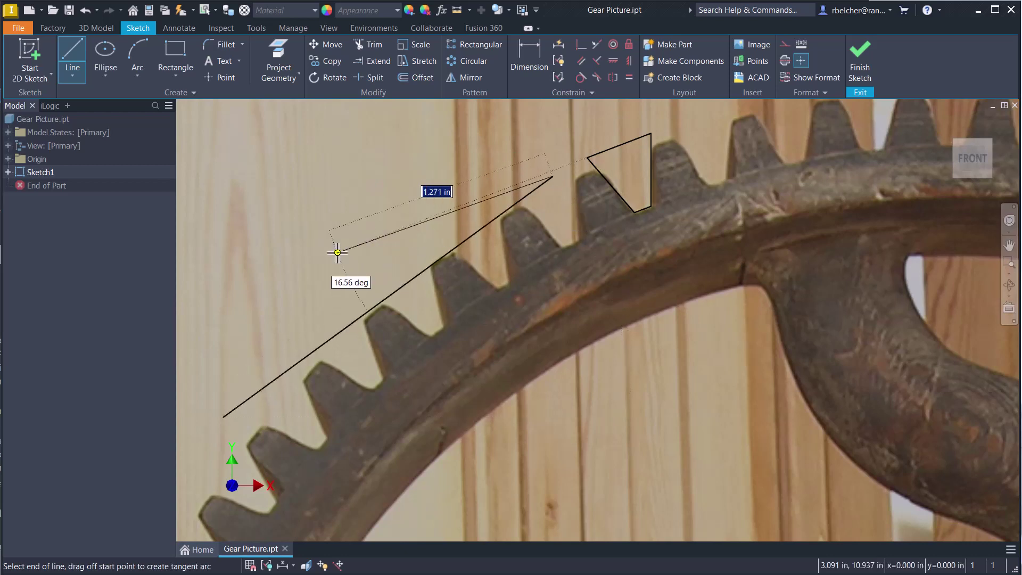
pyautogui.scroll(-3, 338, 254)
pyautogui.press('Escape')
pyautogui.scroll(-3, 337, 253)
pyautogui.press('Escape')
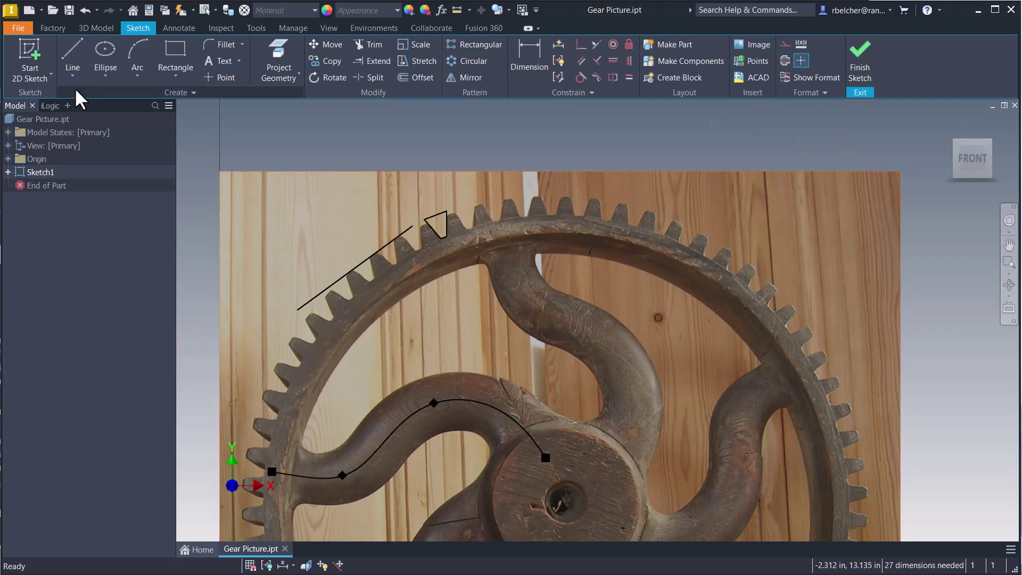
# - Sketch a second line sloping down along the tooth tips on the gear's upper-right rim
pyautogui.click(72, 59)
pyautogui.scroll(3, 729, 292)
pyautogui.click(711, 177)
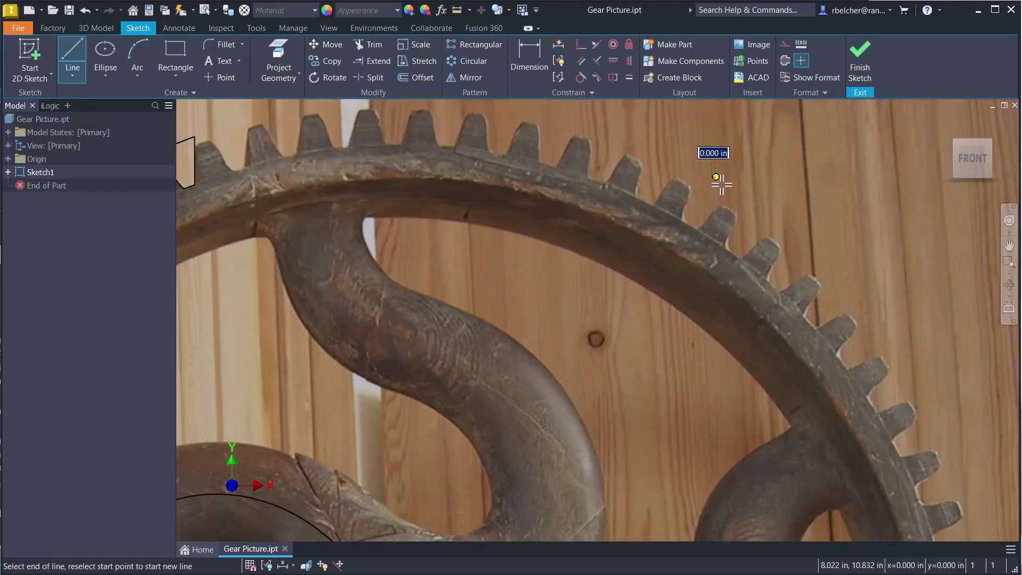
pyautogui.click(917, 374)
pyautogui.scroll(3, 912, 367)
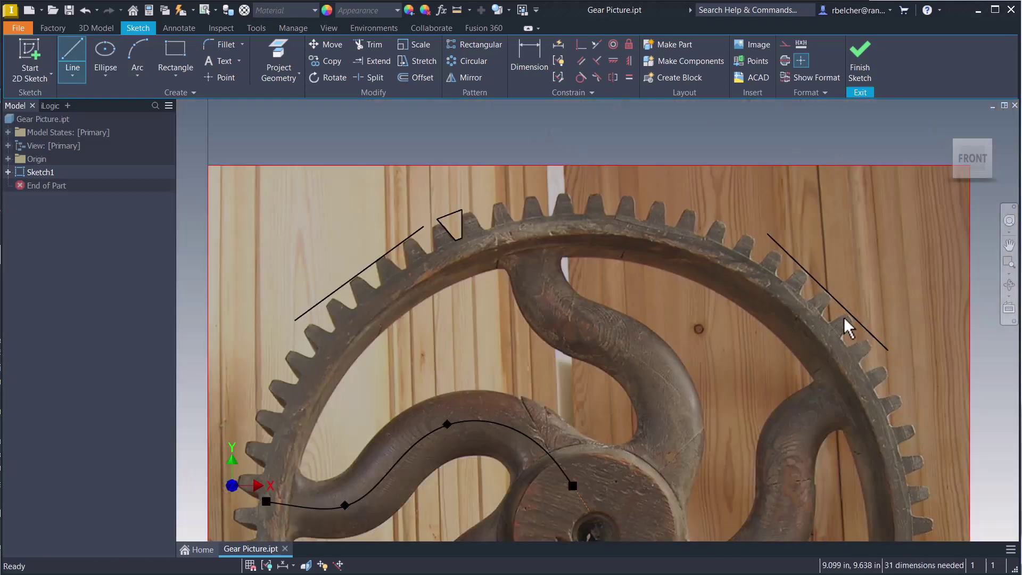
# - Sketch a third line touching the tooth tips on the gear's lower-left rim
pyautogui.moveTo(672, 374); pyautogui.dragTo(672, 330, button='middle')
pyautogui.scroll(4, 615, 438)
pyautogui.scroll(-6, 577, 228)
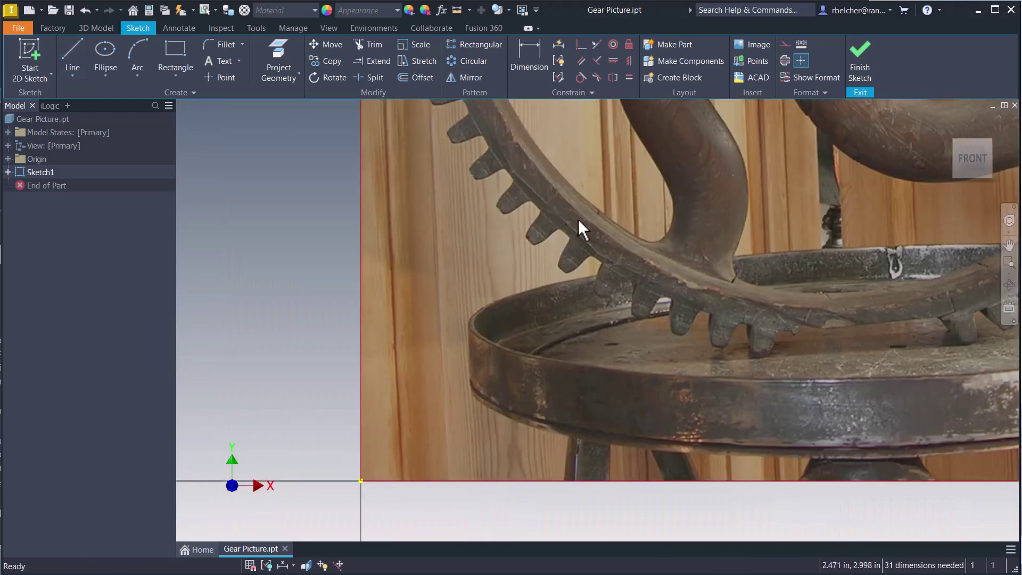
pyautogui.scroll(1, 542, 223)
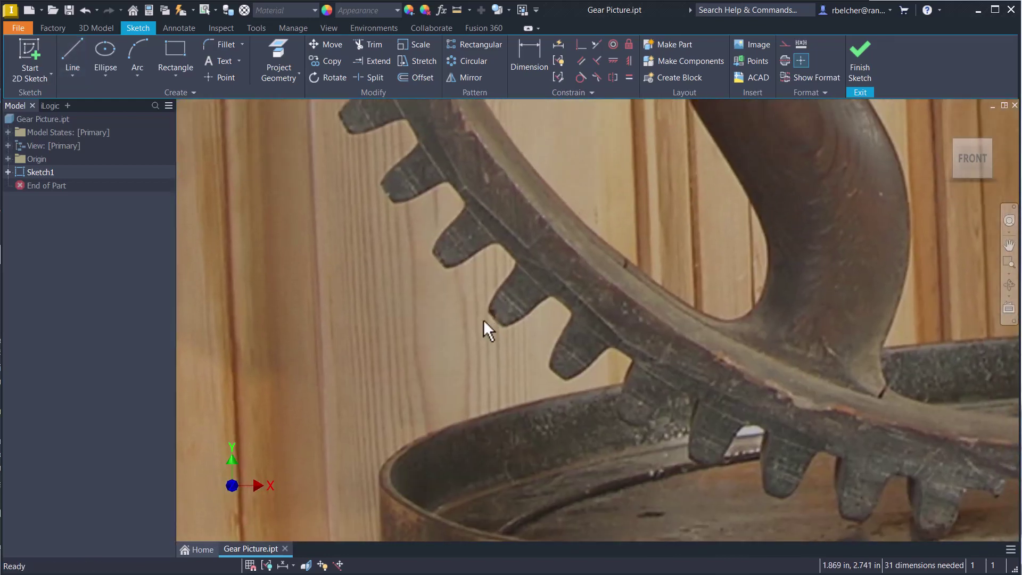
pyautogui.click(75, 50)
pyautogui.click(389, 227)
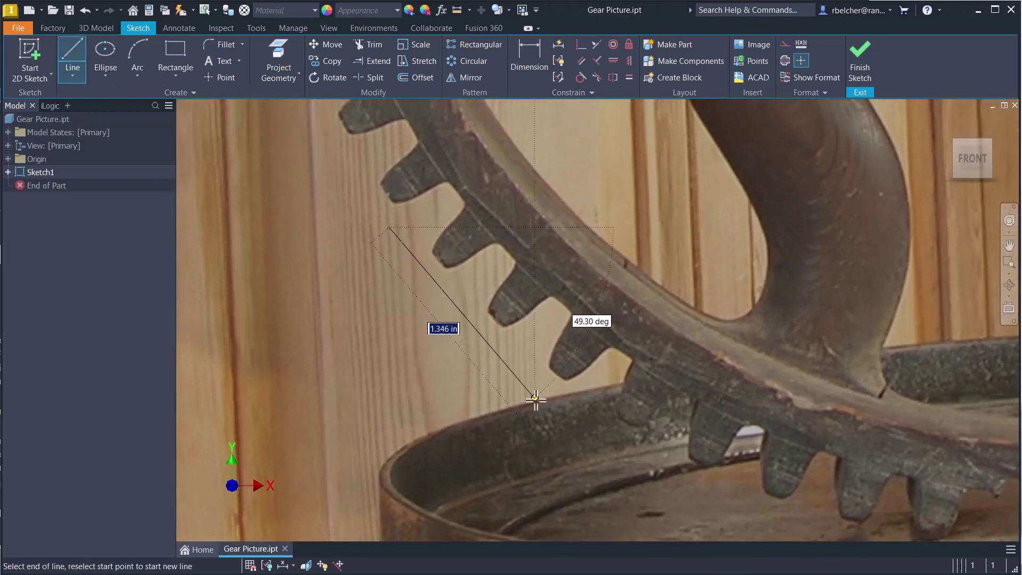
pyautogui.click(597, 411)
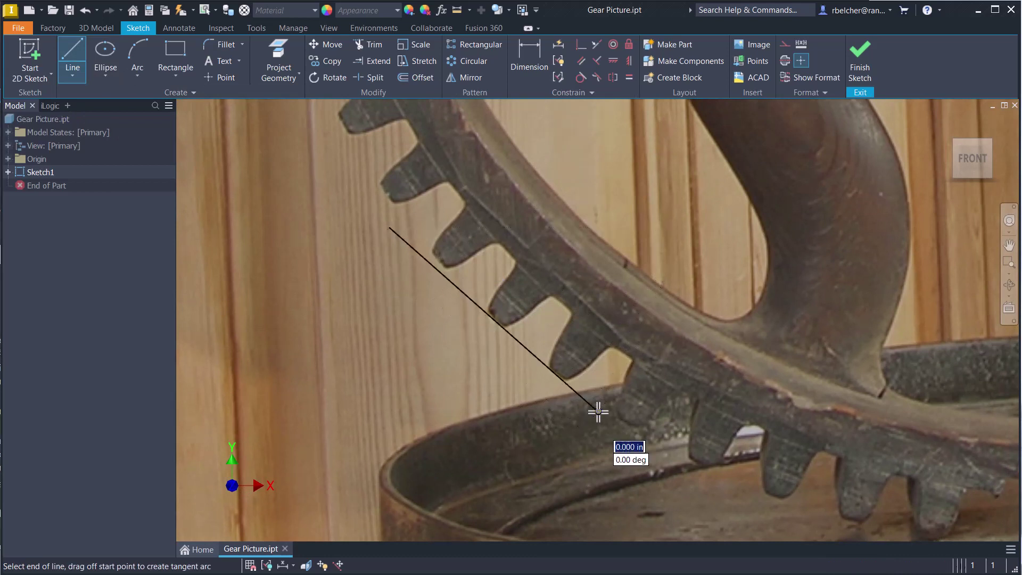
pyautogui.press('Escape')
# - Create a Tangent circle around the gear's tooth tips from the upper-left, upper-right and lower-left lines
pyautogui.scroll(-3, 408, 404)
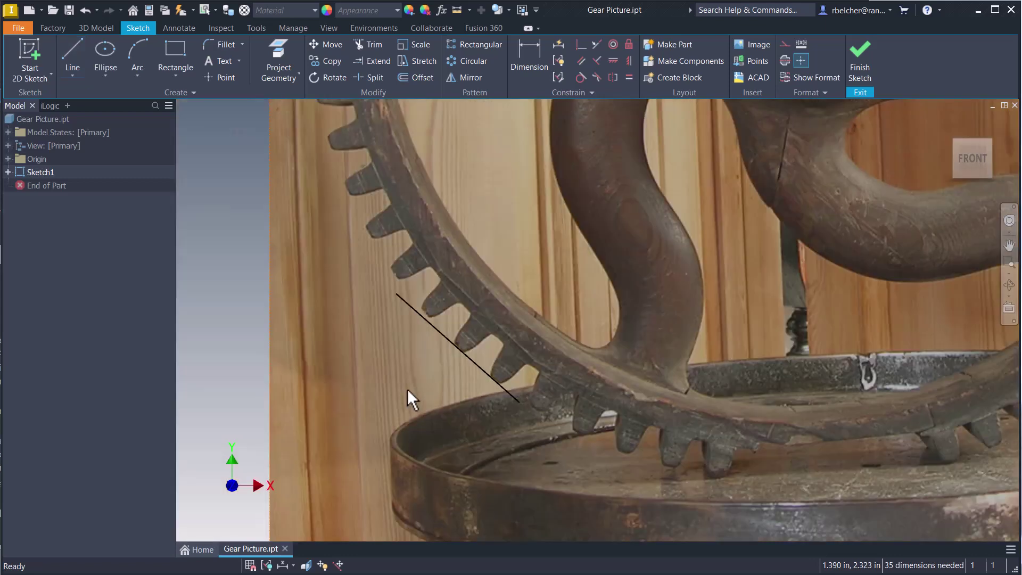
pyautogui.moveTo(525, 266); pyautogui.dragTo(438, 433, button='middle')
pyautogui.scroll(-2, 437, 433)
pyautogui.scroll(-2, 481, 378)
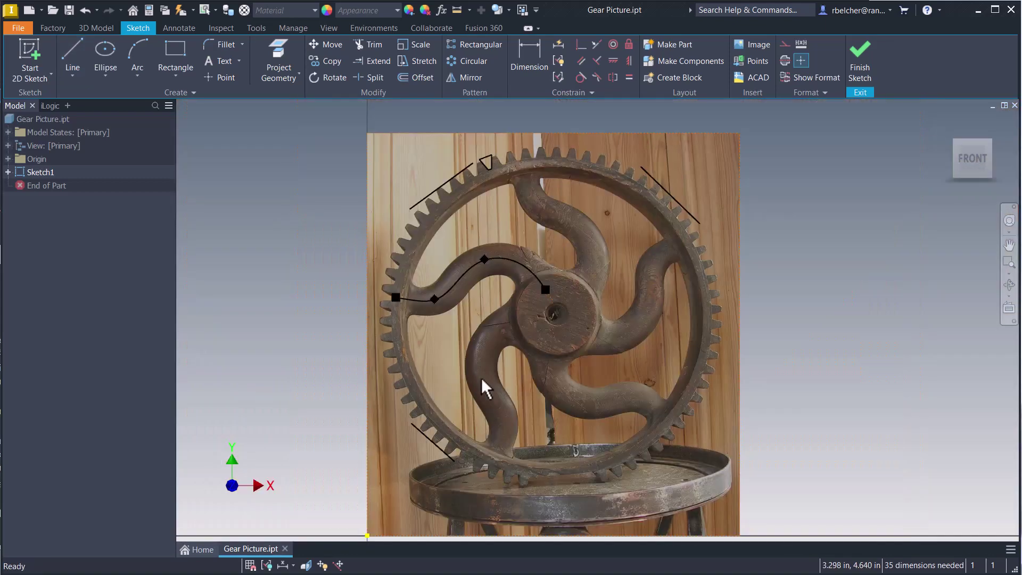
pyautogui.moveTo(481, 378); pyautogui.dragTo(472, 365, button='middle')
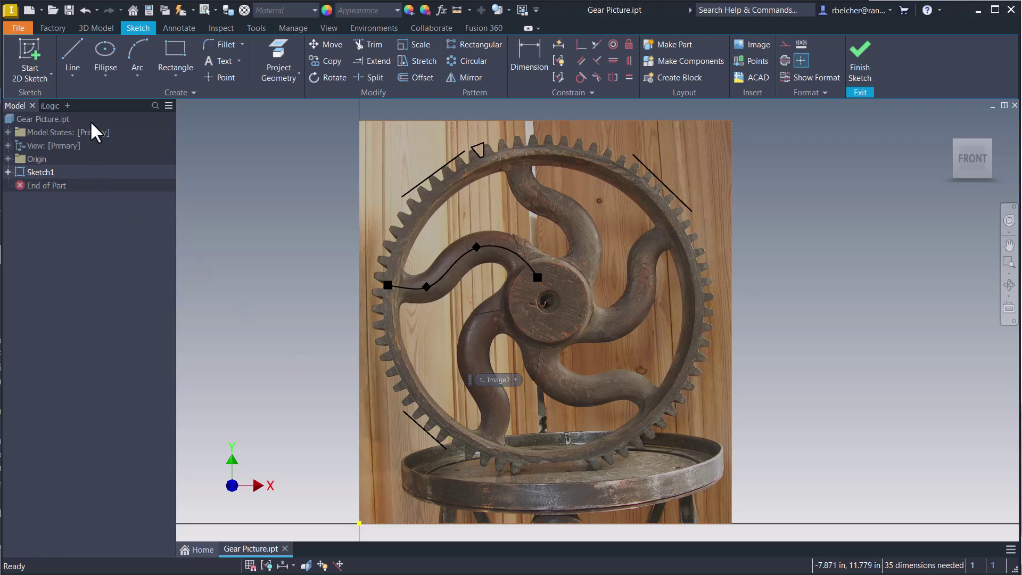
pyautogui.click(104, 80)
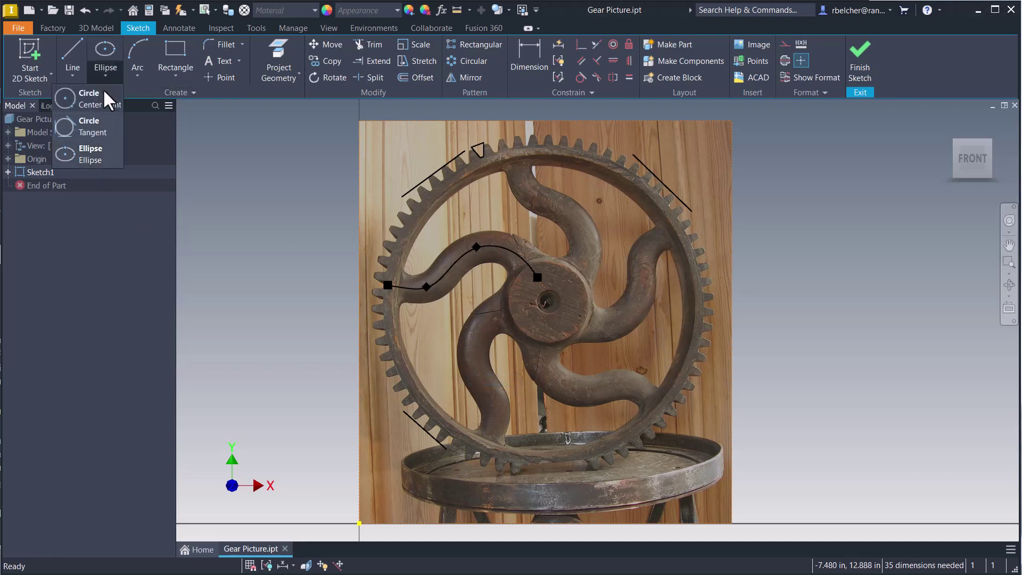
pyautogui.click(84, 137)
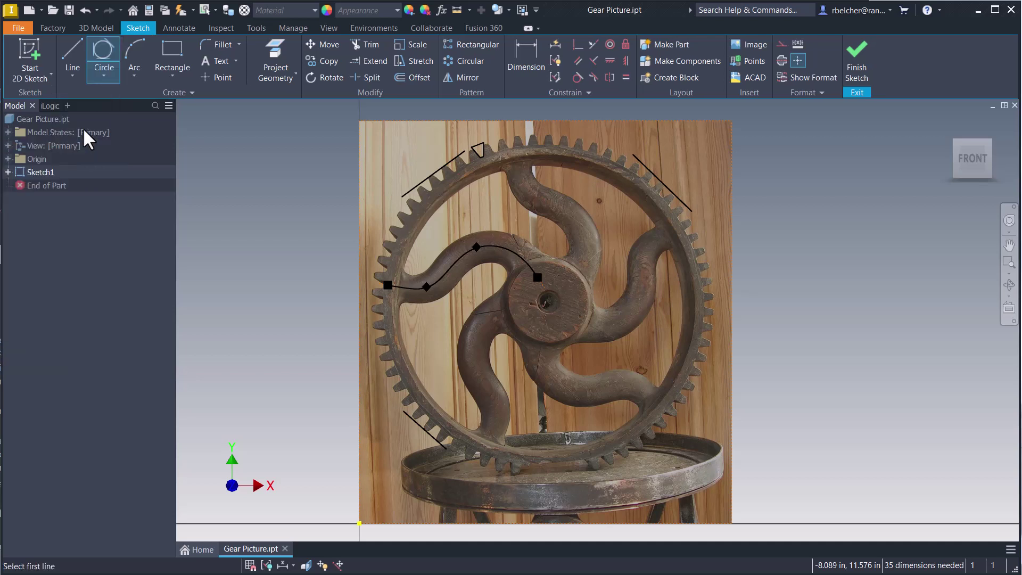
pyautogui.click(415, 186)
pyautogui.click(662, 182)
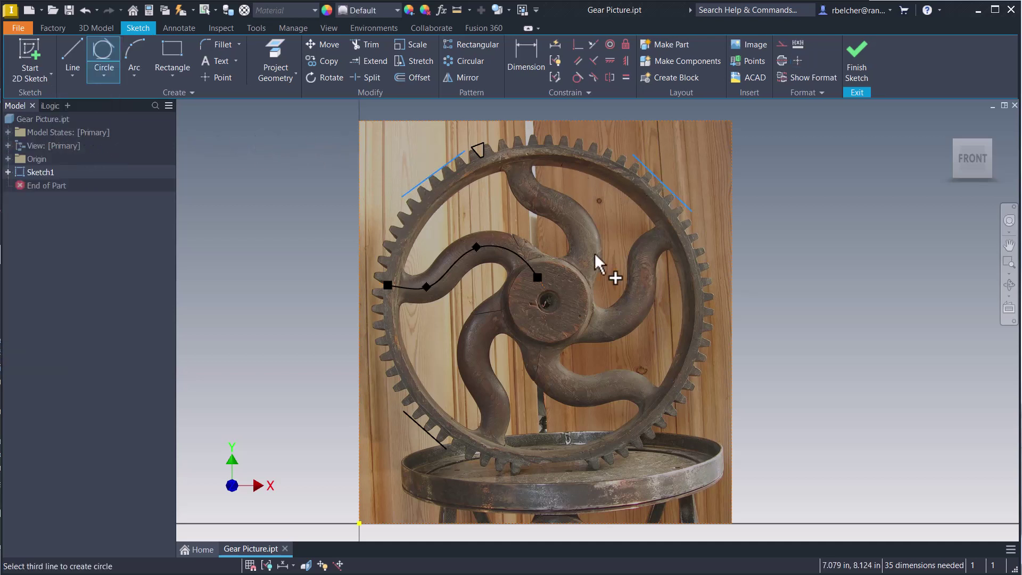
pyautogui.click(429, 438)
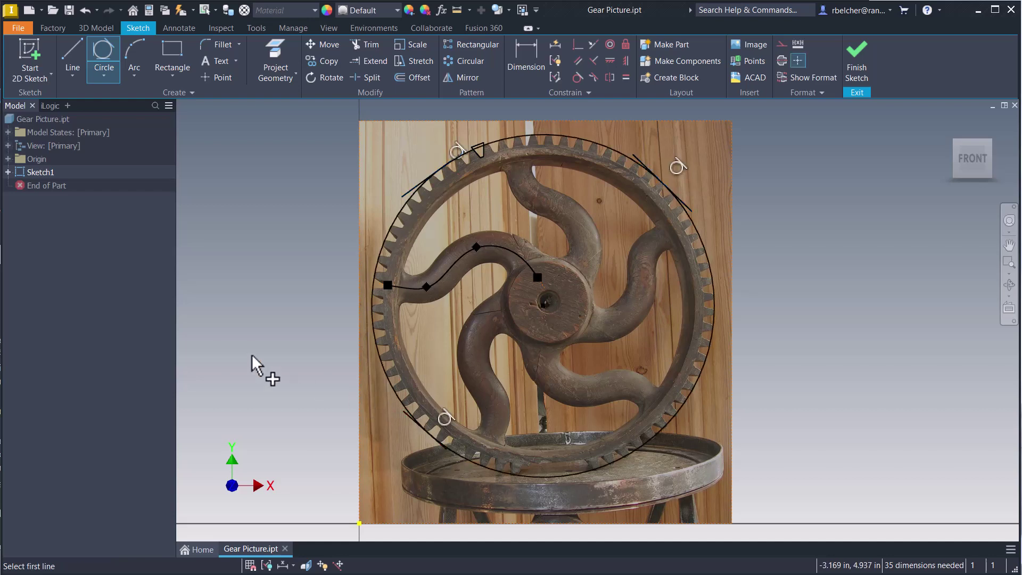
pyautogui.press('Escape')
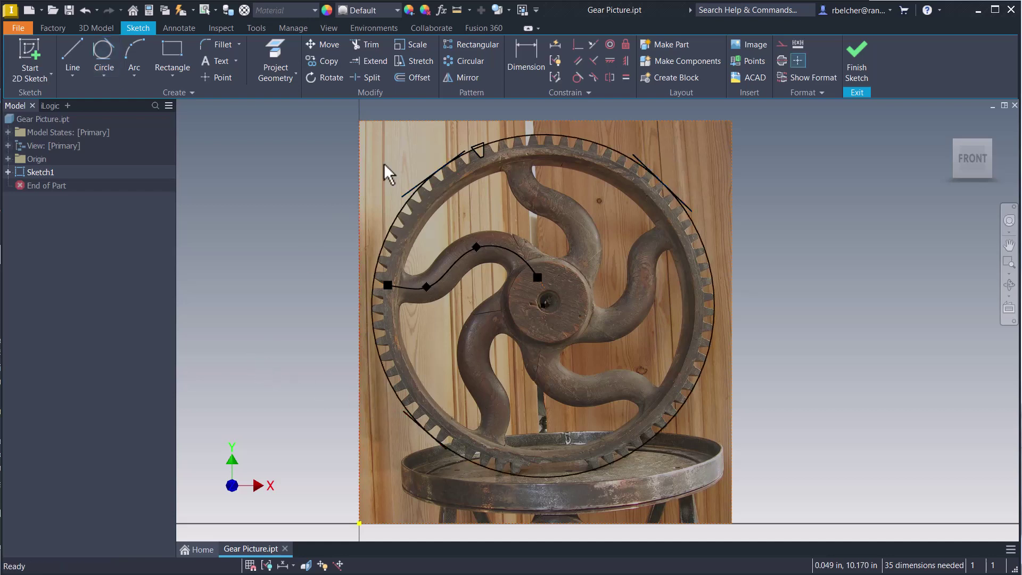
pyautogui.scroll(4, 388, 175)
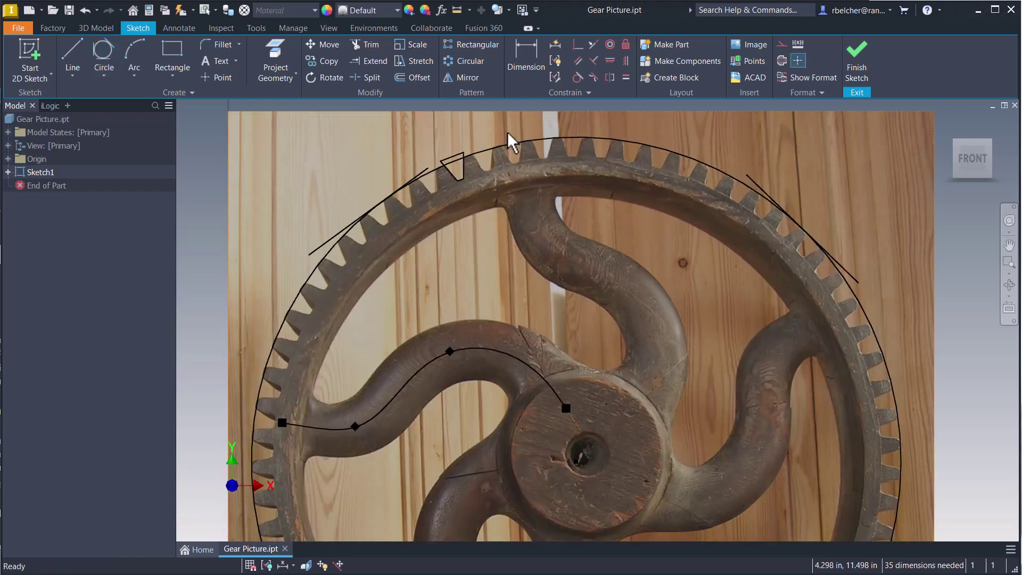
# - Convert the upper-left, upper-right and lower-left tangent reference lines around the gear to construction geometry
pyautogui.click(322, 246)
pyautogui.click(778, 44)
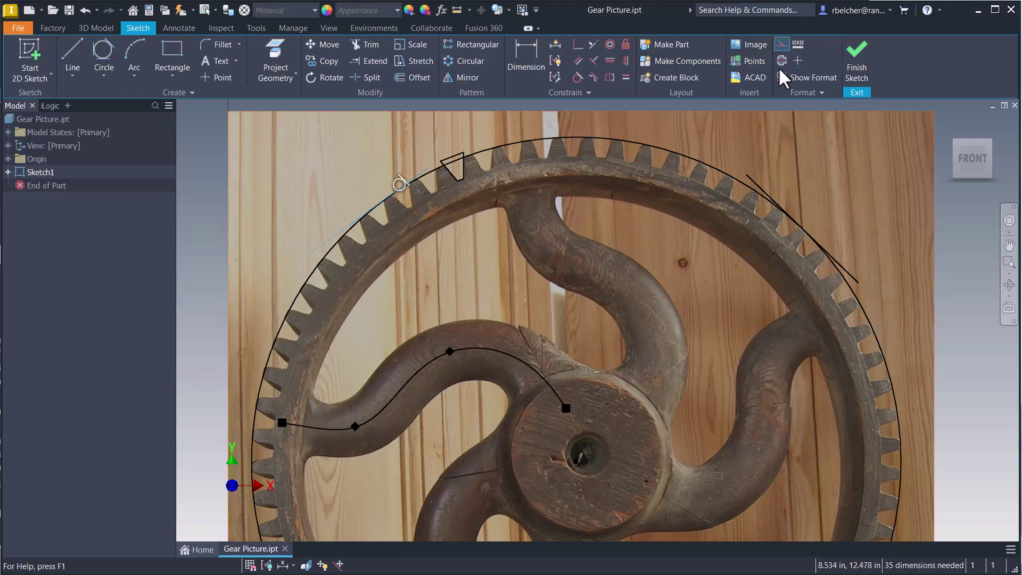
pyautogui.click(801, 228)
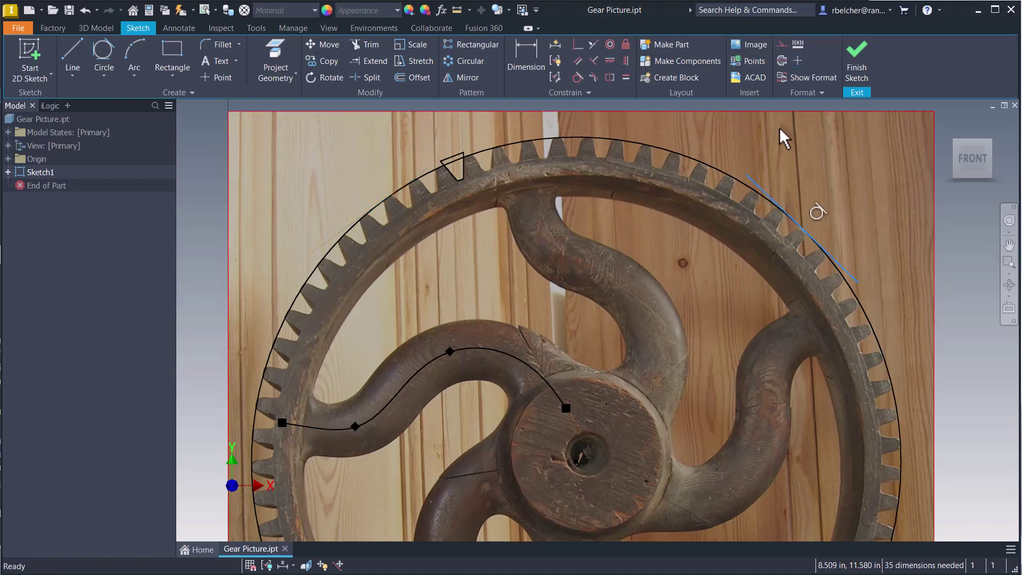
pyautogui.click(781, 44)
pyautogui.scroll(-5, 661, 319)
pyautogui.moveTo(662, 320); pyautogui.dragTo(662, 223, button='middle')
pyautogui.scroll(5, 557, 360)
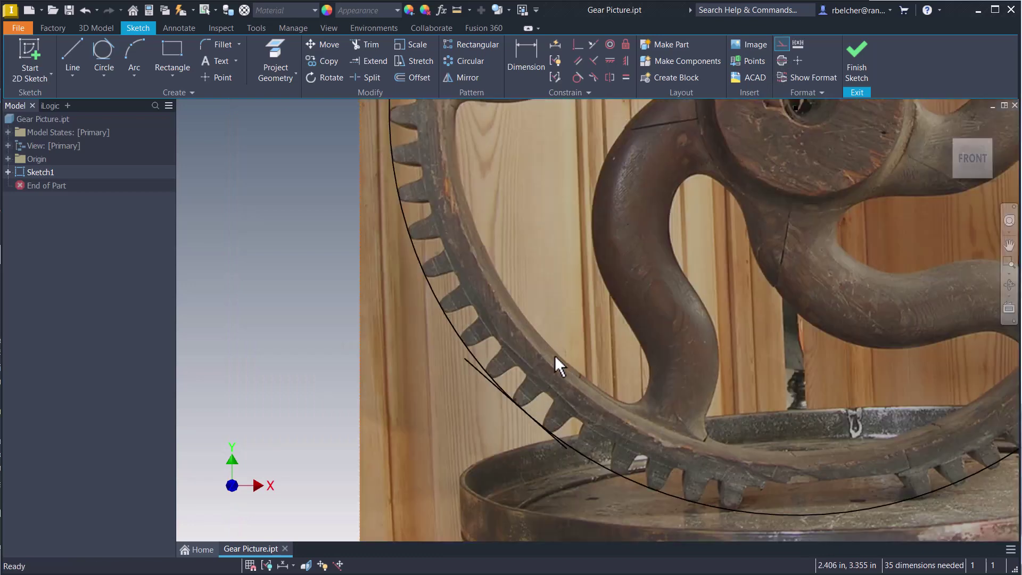
pyautogui.click(481, 372)
pyautogui.click(781, 44)
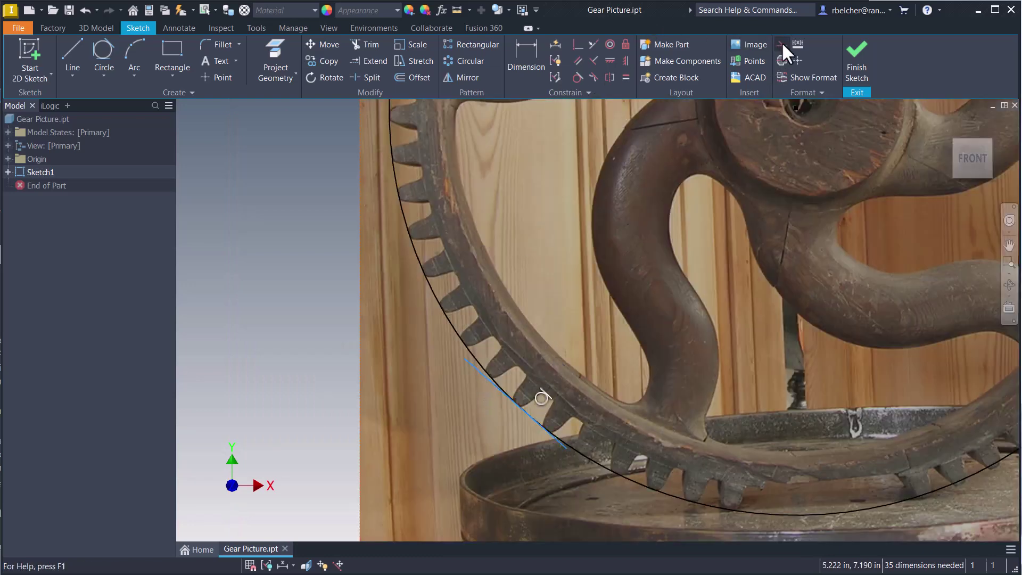
# - Offset the outer circle inward to the tooth roots, and offset that circle inward about 0.32 in to the rim's inner edge
pyautogui.scroll(-3, 563, 240)
pyautogui.moveTo(563, 240)
pyautogui.mouseDown(button='middle')
pyautogui.moveTo(514, 285)
pyautogui.moveTo(505, 362)
pyautogui.mouseUp(button='middle')
pyautogui.moveTo(563, 331); pyautogui.dragTo(514, 373, button='middle')
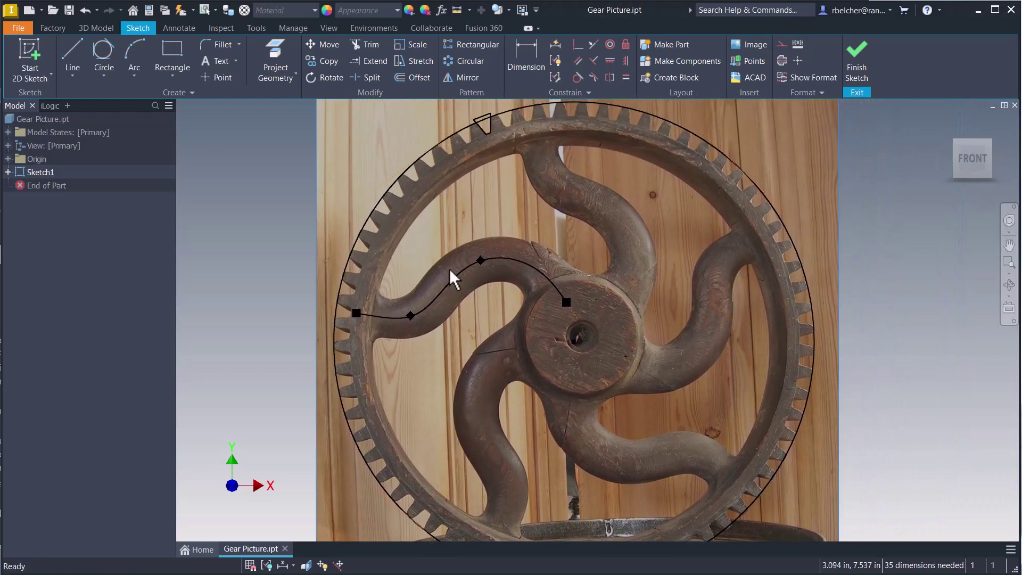
pyautogui.scroll(3, 460, 197)
pyautogui.moveTo(461, 197); pyautogui.dragTo(471, 313, button='middle')
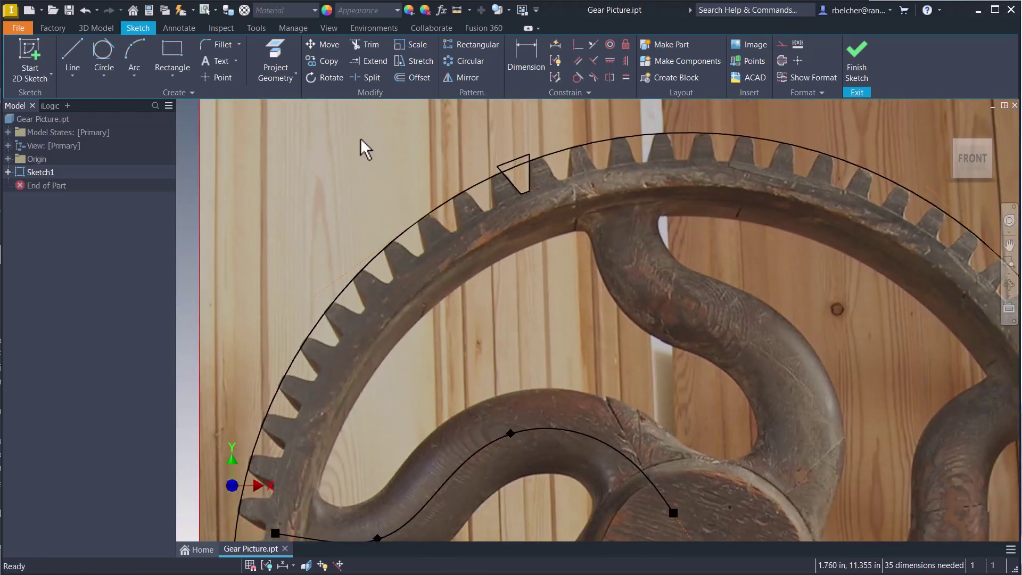
pyautogui.click(416, 78)
pyautogui.click(418, 223)
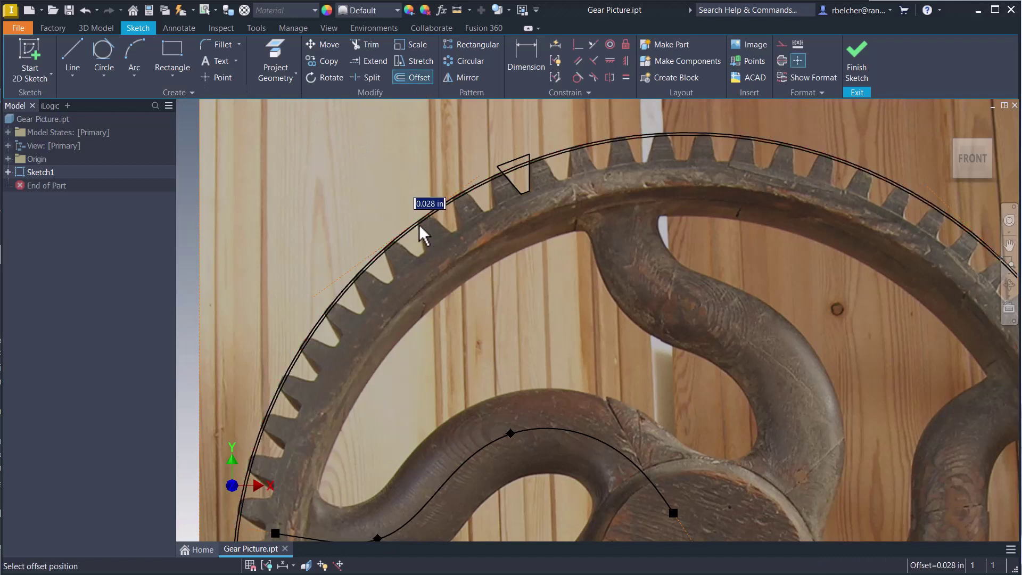
pyautogui.click(439, 251)
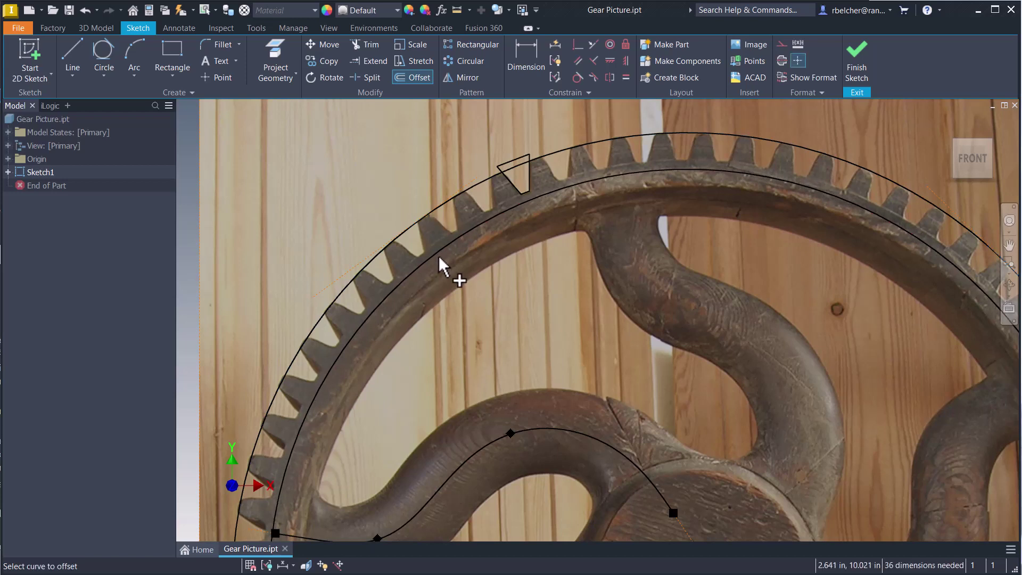
pyautogui.click(437, 260)
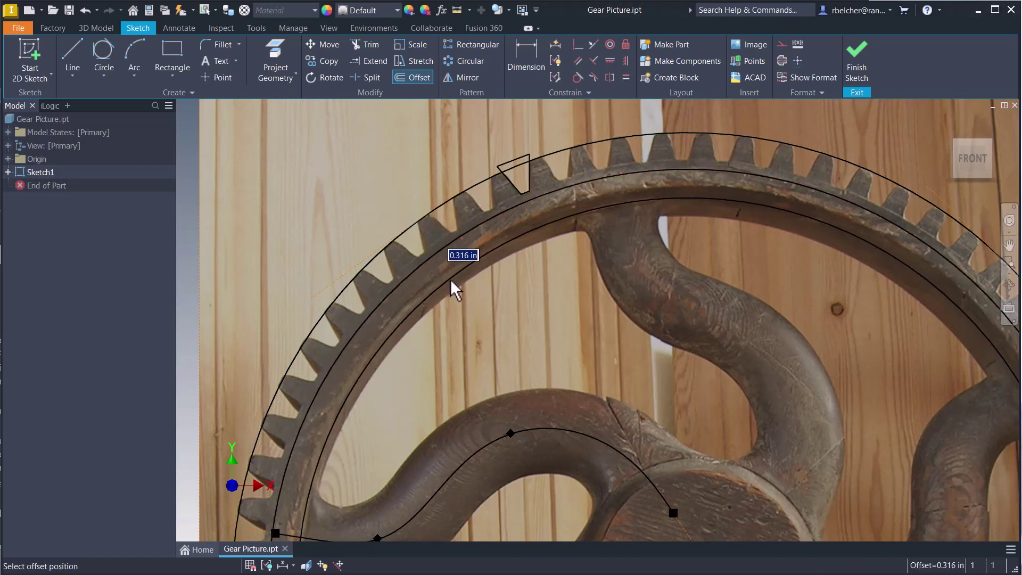
pyautogui.click(450, 279)
# - Offset the rim's inner circle inward by about 2.92 in to trace the outer edge of the hub
pyautogui.scroll(-5, 495, 317)
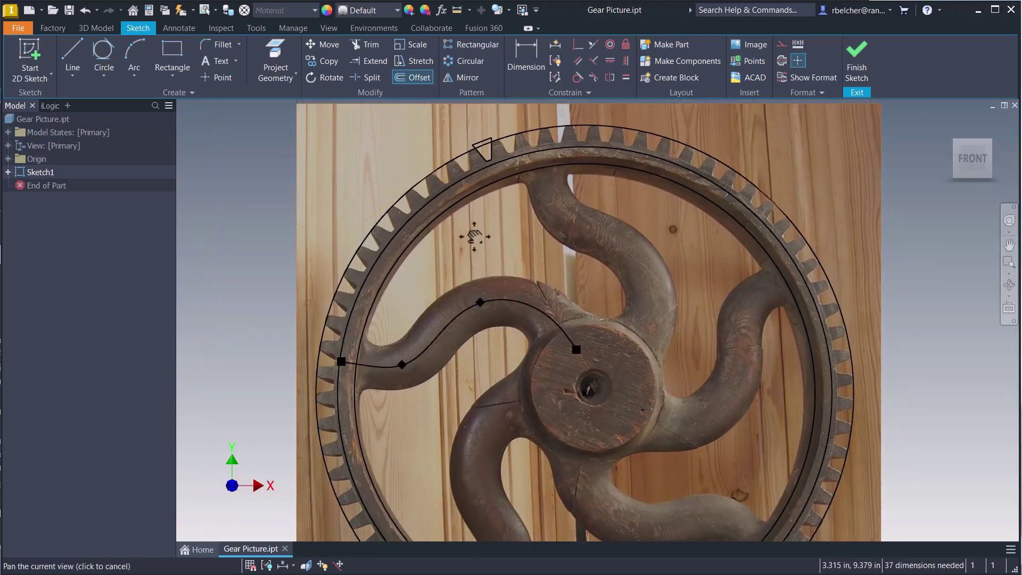
pyautogui.scroll(4, 448, 187)
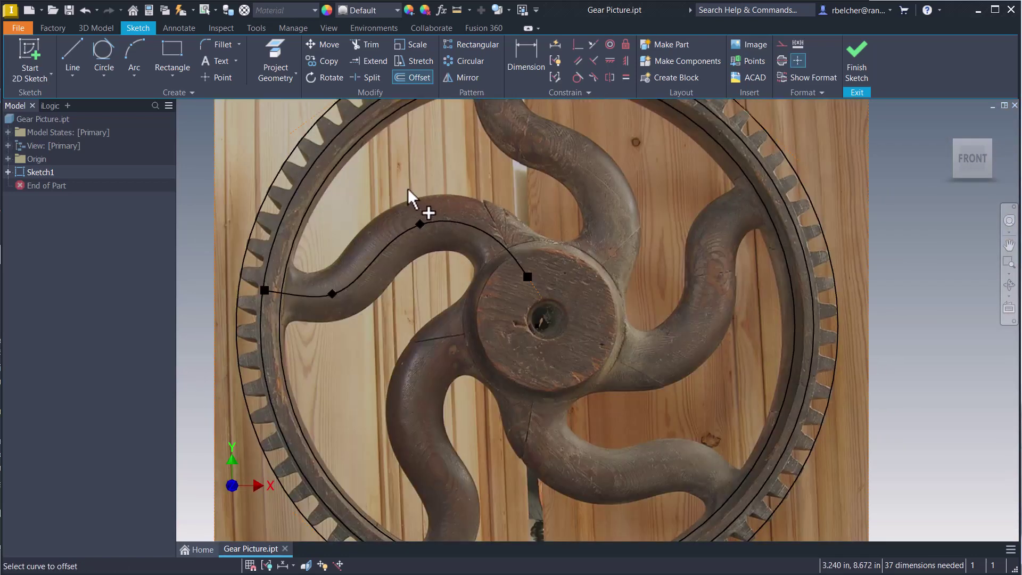
pyautogui.moveTo(410, 200); pyautogui.dragTo(391, 245, button='middle')
pyautogui.click(331, 236)
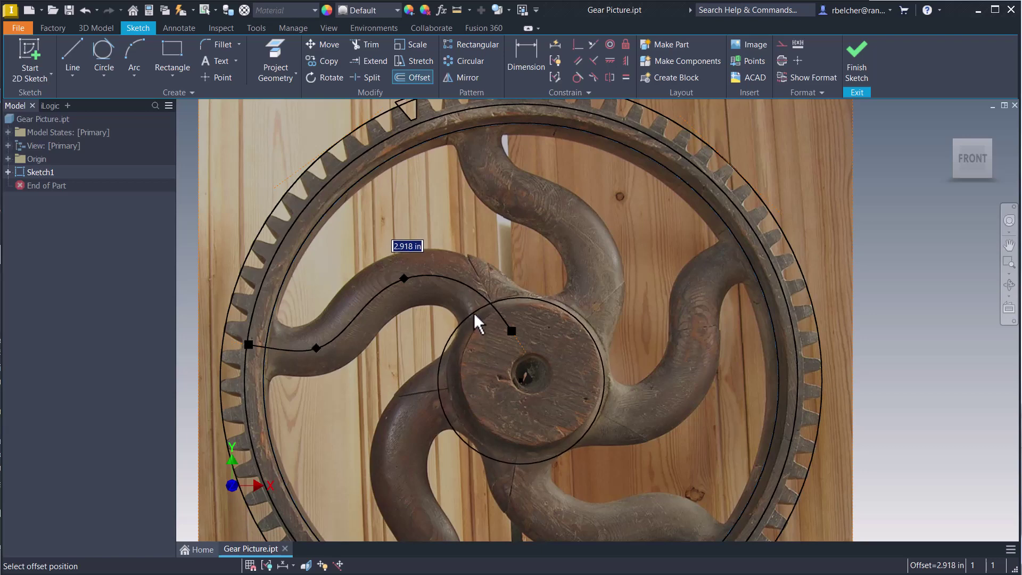
pyautogui.click(476, 322)
# - Offset the hub circle inward to the hub's raised face, and offset that circle inward to the center bore
pyautogui.scroll(3, 473, 328)
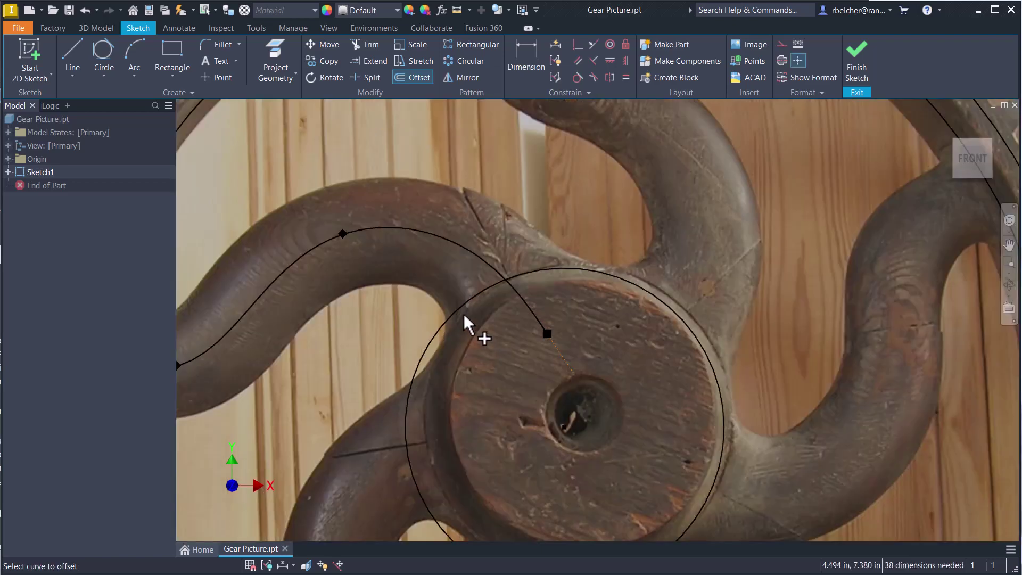
pyautogui.click(464, 314)
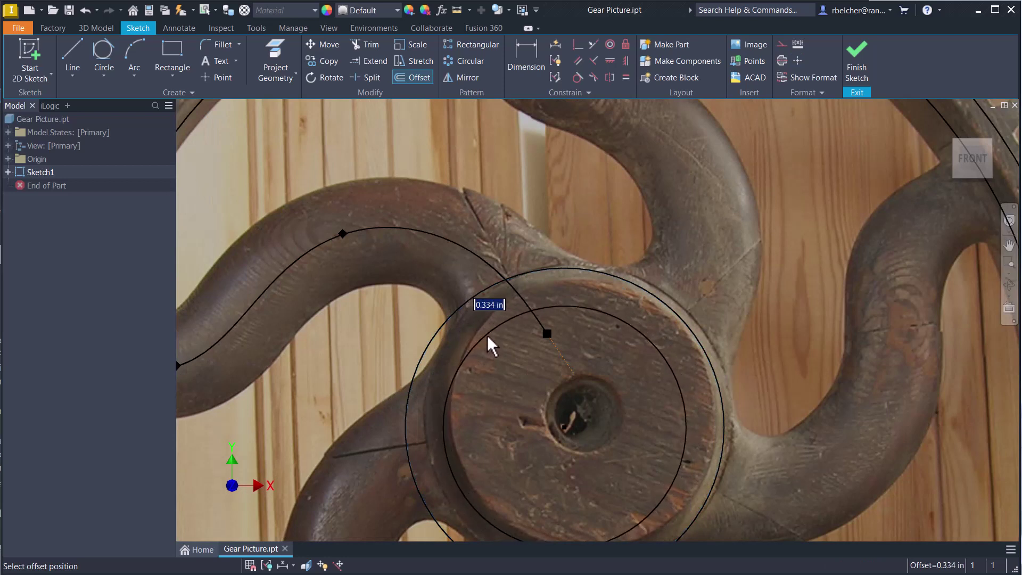
pyautogui.click(489, 349)
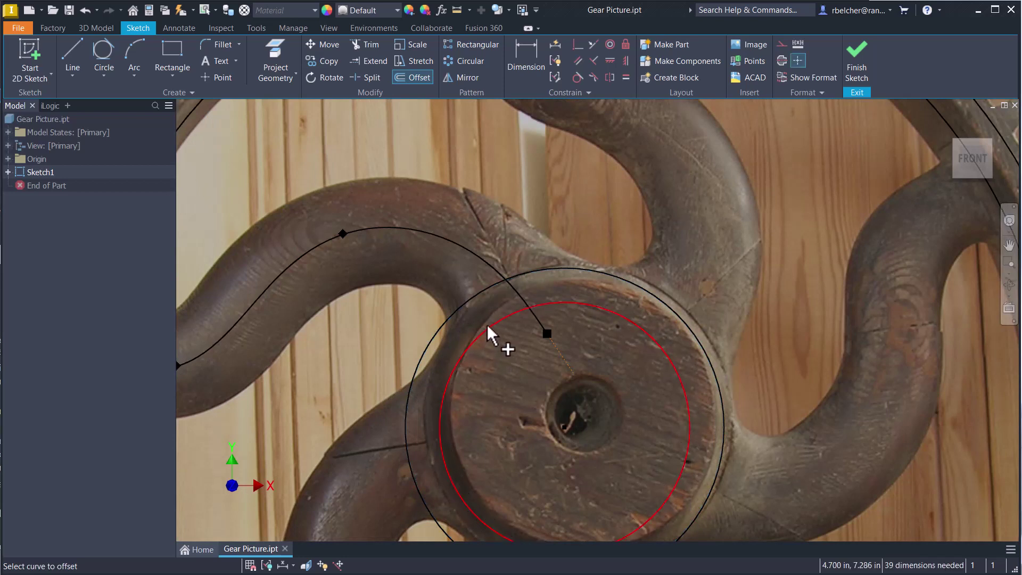
pyautogui.click(490, 338)
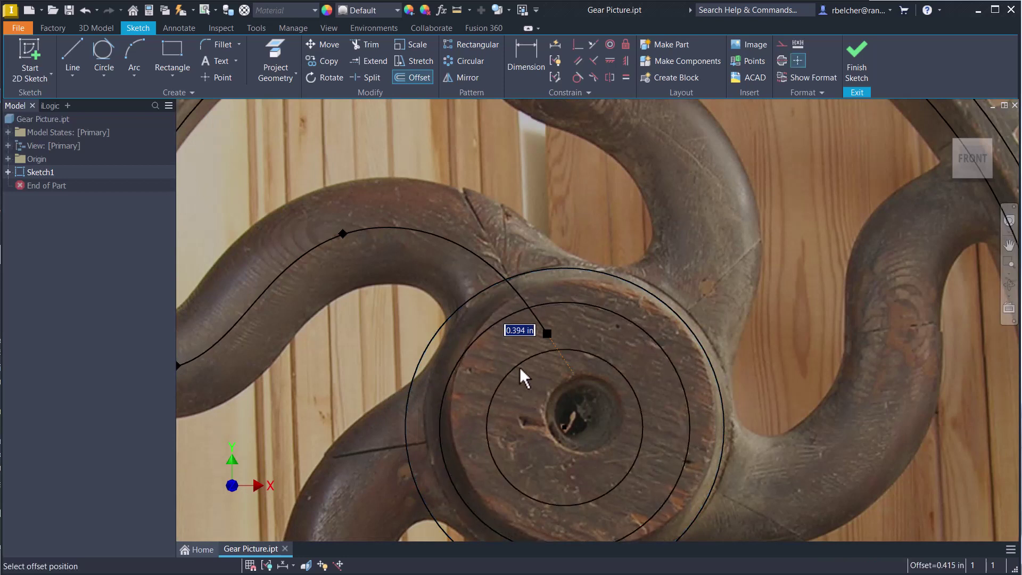
pyautogui.click(541, 395)
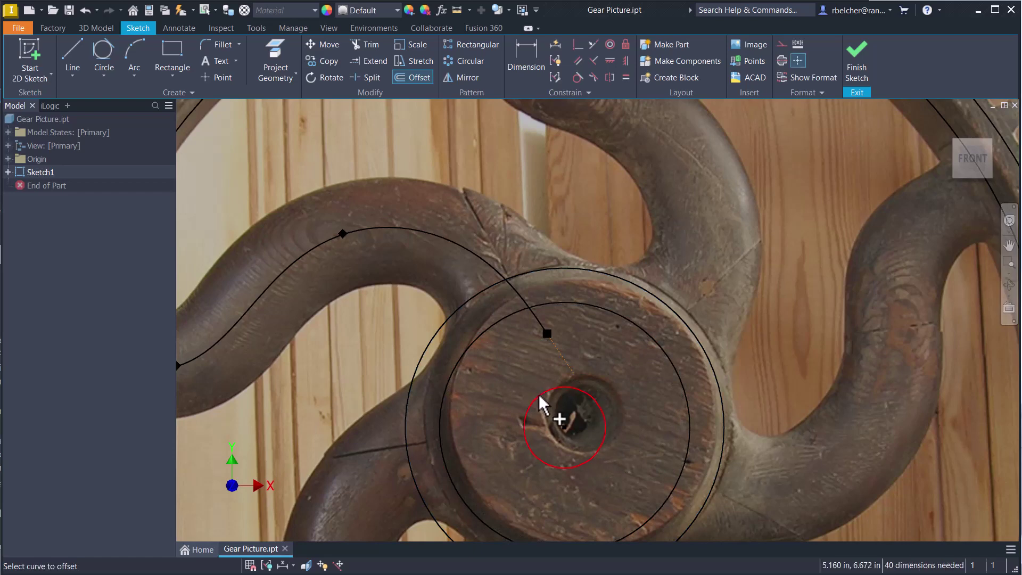
pyautogui.scroll(-5, 522, 386)
pyautogui.moveTo(532, 394); pyautogui.dragTo(539, 323, button='middle')
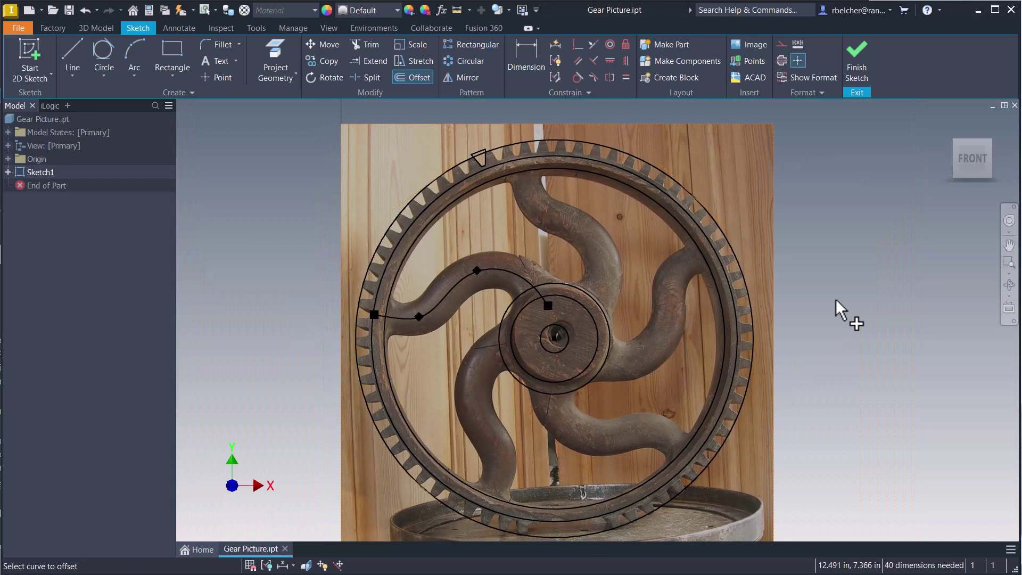
pyautogui.press('Escape')
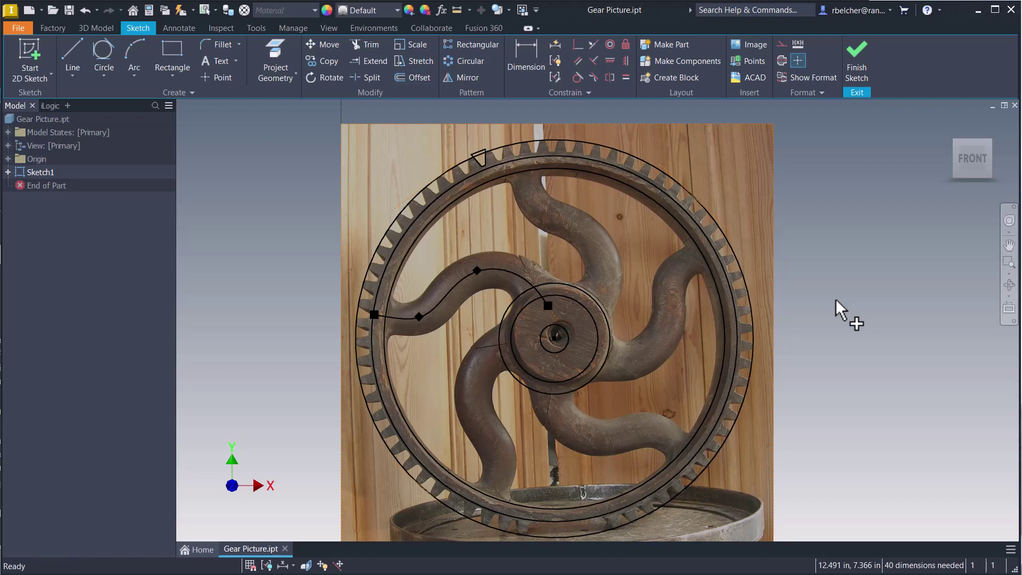
# - Dimension the gear's outermost circle with a diameter of 12 in
pyautogui.press('F2')
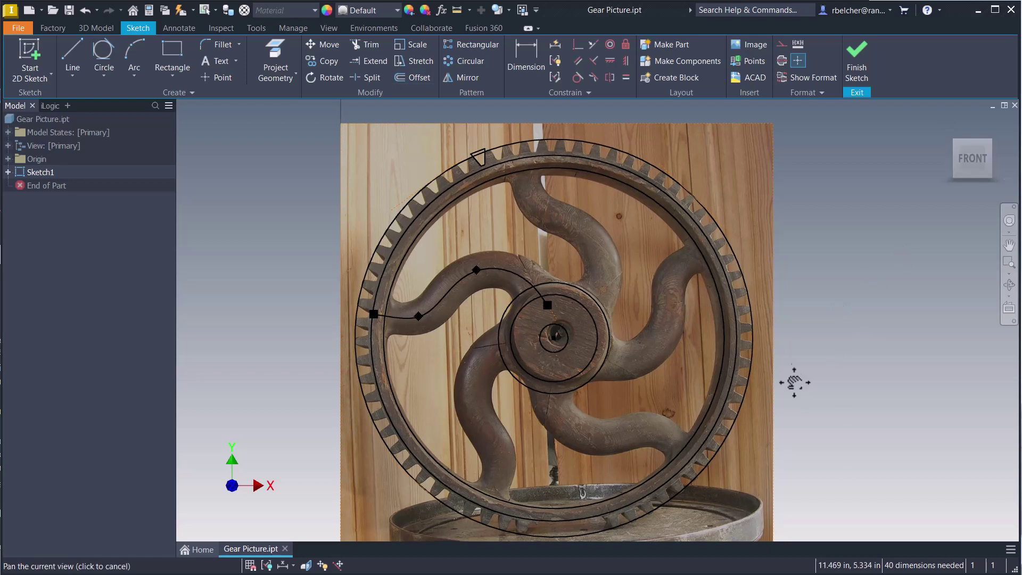
pyautogui.moveTo(794, 381); pyautogui.dragTo(794, 356)
pyautogui.press('Escape')
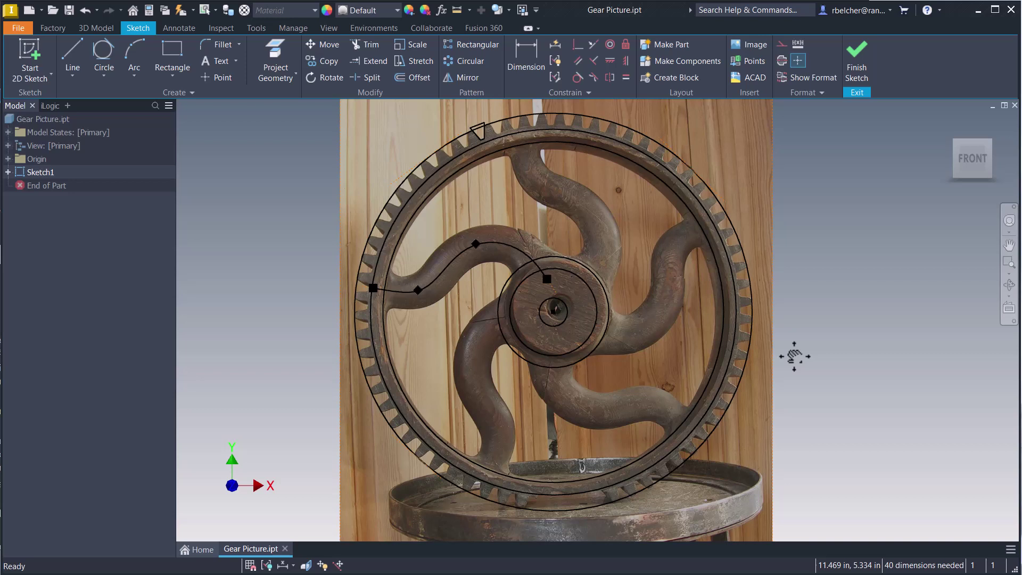
pyautogui.moveTo(796, 263); pyautogui.dragTo(775, 309, button='middle')
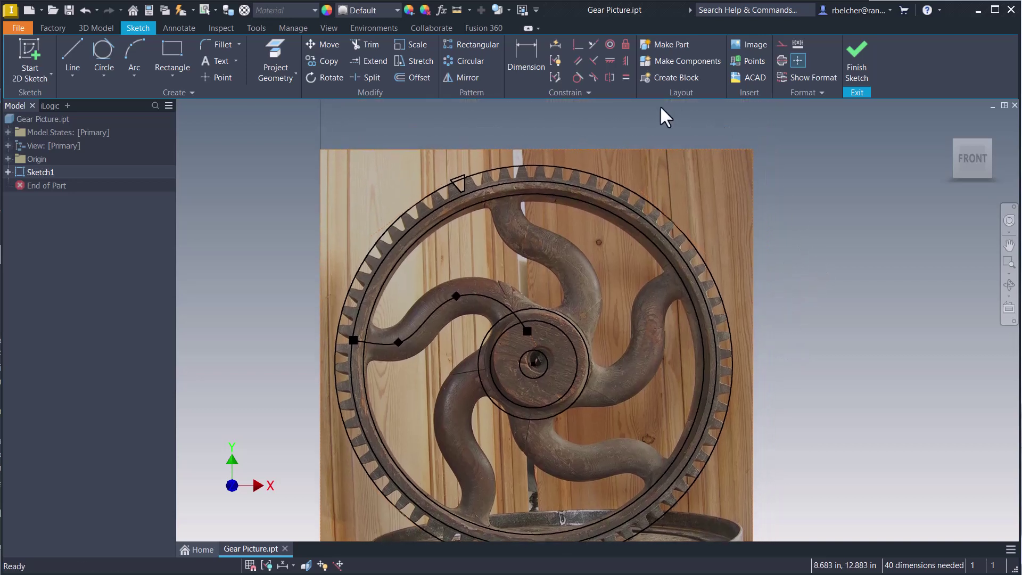
pyautogui.click(526, 53)
pyautogui.scroll(3, 689, 152)
pyautogui.click(562, 218)
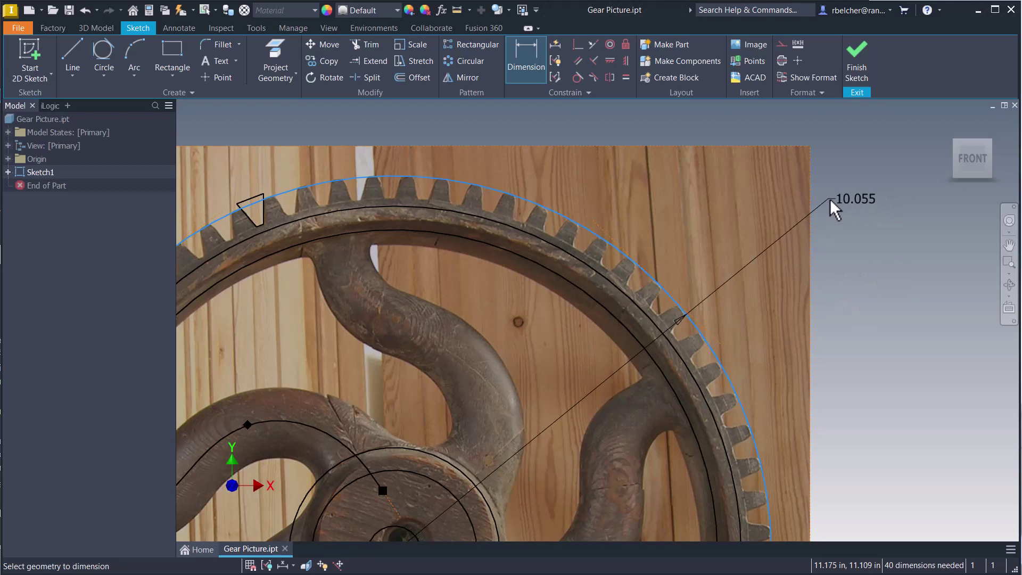
pyautogui.click(830, 200)
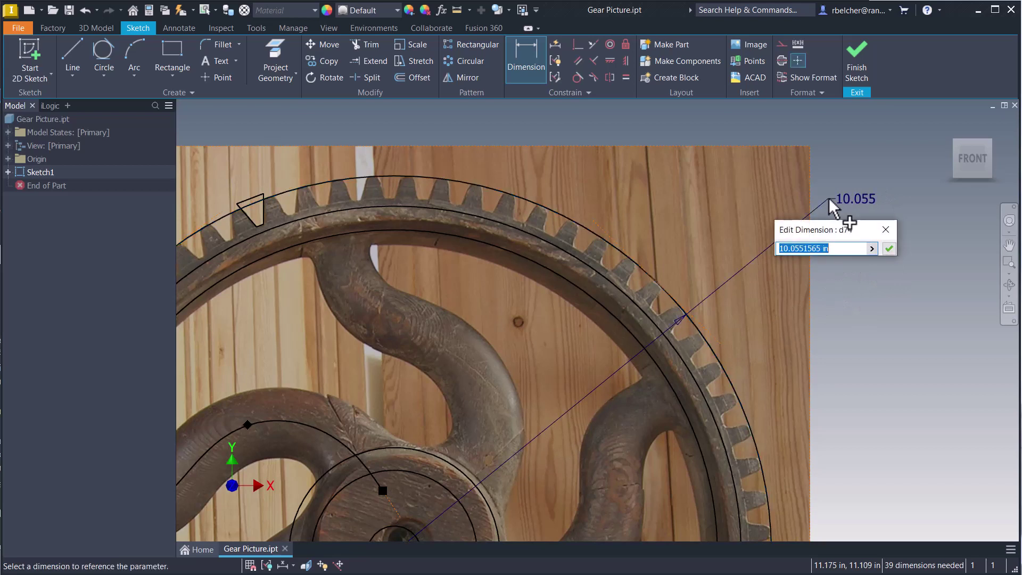
pyautogui.write('12')
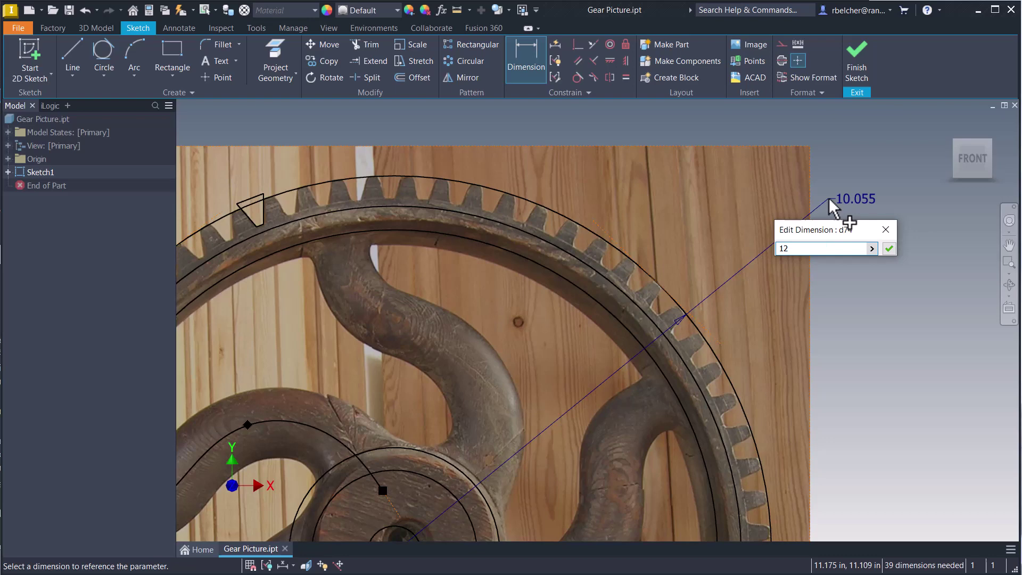
pyautogui.press('Return')
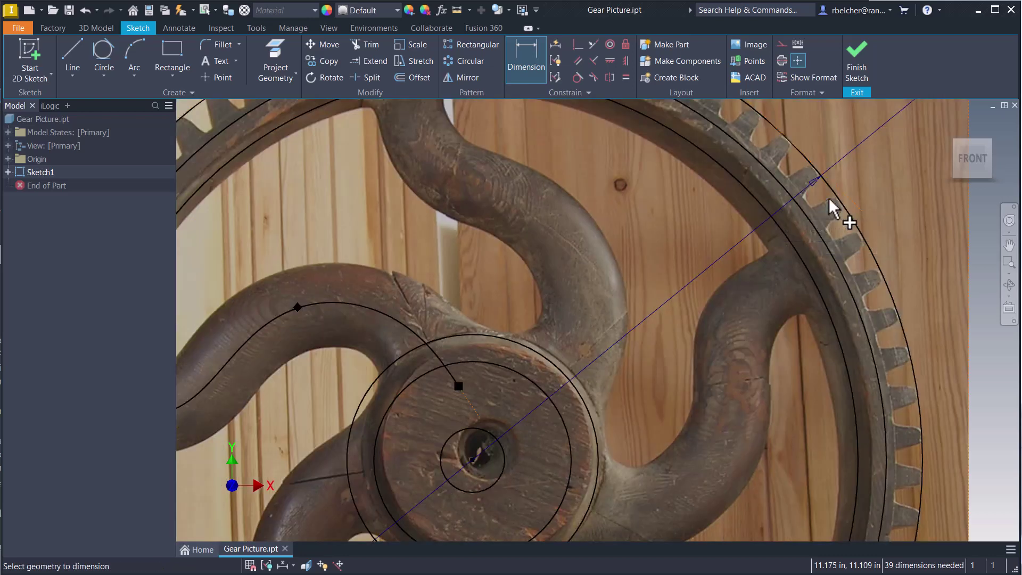
# - Finish the gear sketch
pyautogui.scroll(-3, 768, 261)
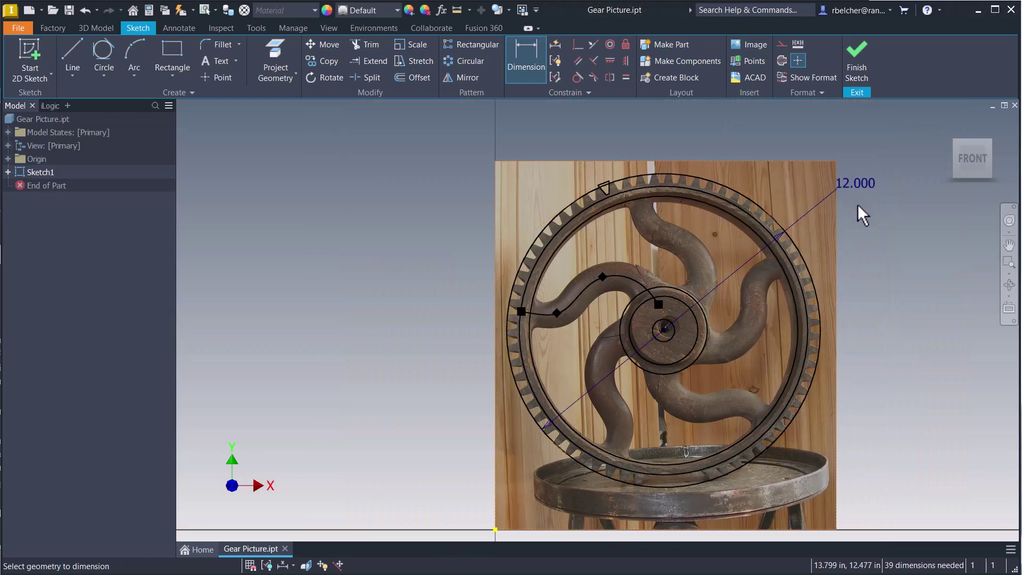
pyautogui.moveTo(864, 257); pyautogui.dragTo(790, 235, button='middle')
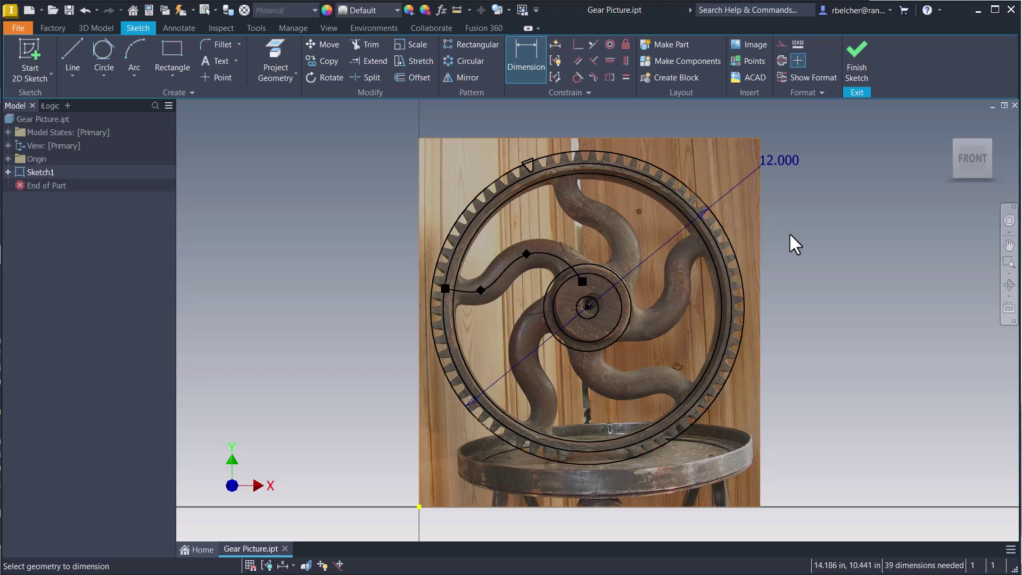
pyautogui.scroll(-3, 790, 236)
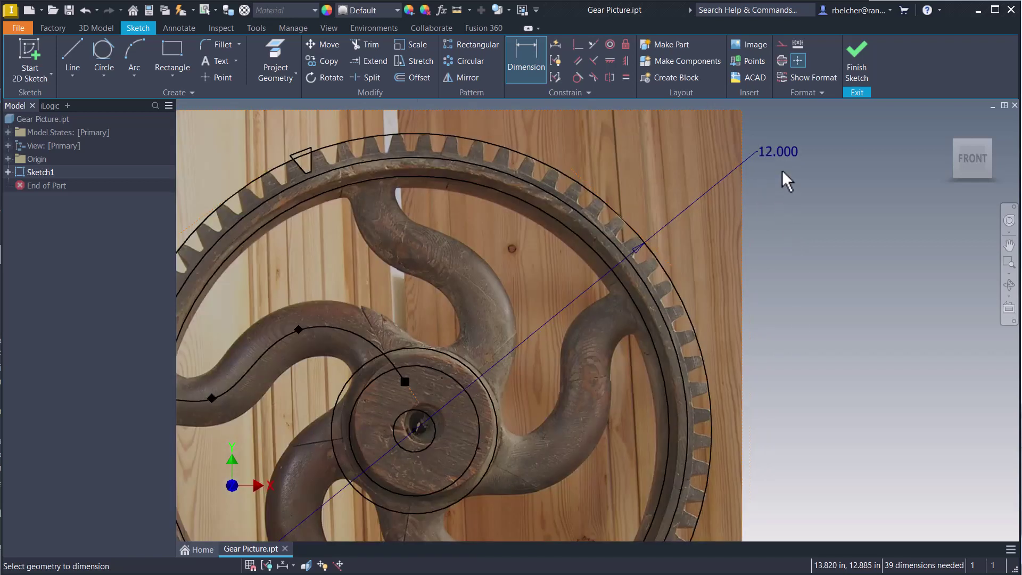
pyautogui.moveTo(784, 238)
pyautogui.mouseDown(button='middle')
pyautogui.moveTo(832, 223)
pyautogui.moveTo(825, 283)
pyautogui.moveTo(857, 268)
pyautogui.mouseUp(button='middle')
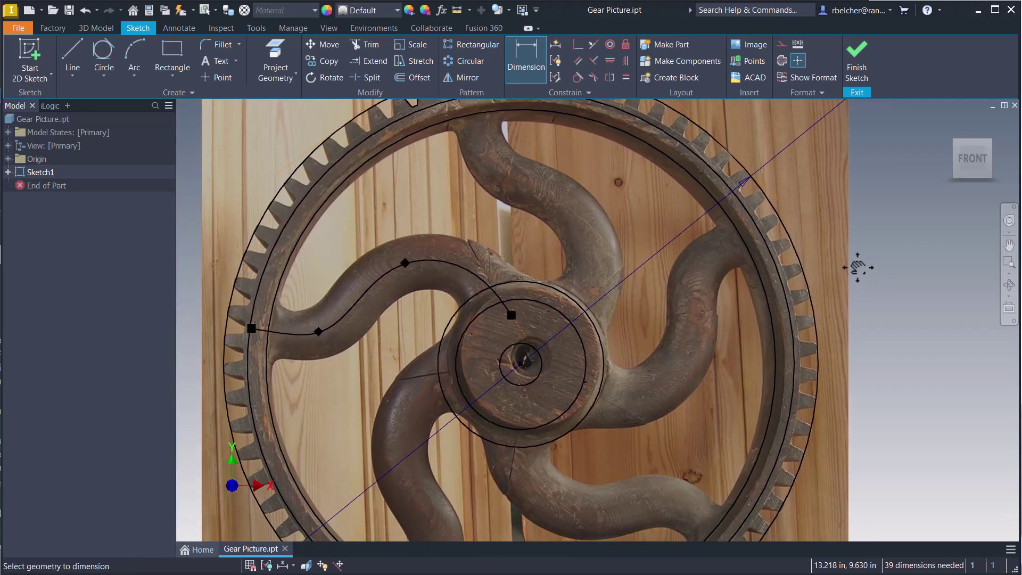
pyautogui.click(857, 60)
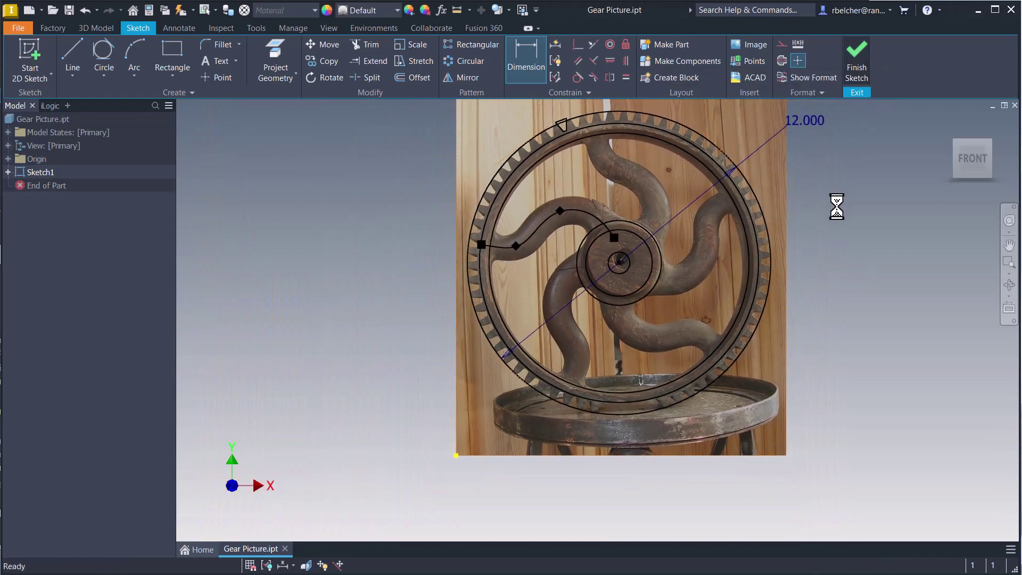
# - Create a work plane through the spoke spline's endpoint on the rim, normal to the spline
pyautogui.moveTo(501, 325)
pyautogui.keyDown('shift'); pyautogui.mouseDown(button='middle')
pyautogui.moveTo(502, 284)
pyautogui.moveTo(567, 268)
pyautogui.moveTo(598, 288)
pyautogui.moveTo(434, 423)
pyautogui.moveTo(491, 337)
pyautogui.moveTo(586, 330)
pyautogui.moveTo(611, 358)
pyautogui.moveTo(597, 376)
pyautogui.moveTo(573, 374)
pyautogui.mouseUp(button='middle'); pyautogui.keyUp('shift')
pyautogui.scroll(5, 558, 328)
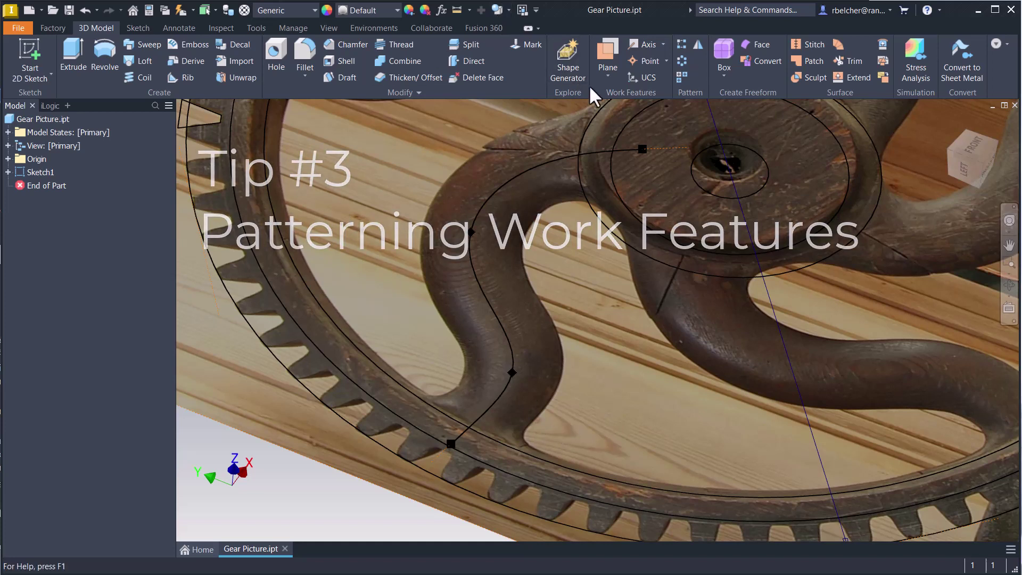
pyautogui.click(605, 49)
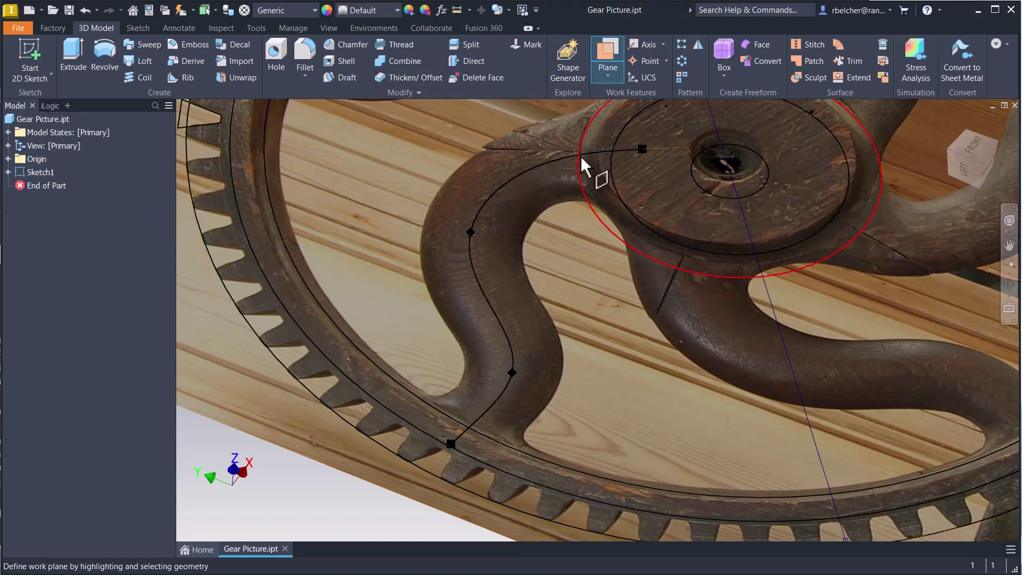
pyautogui.click(452, 444)
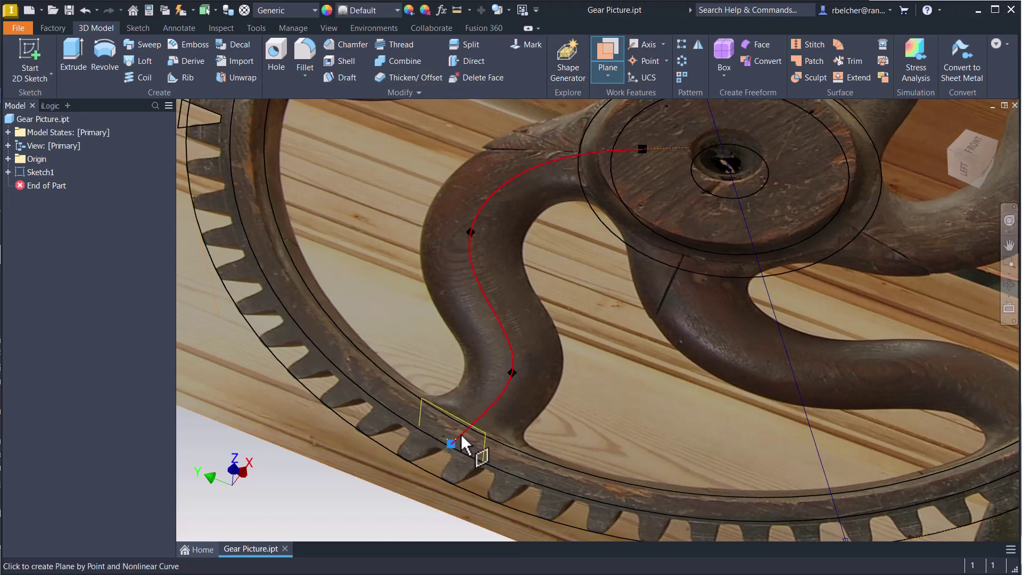
pyautogui.click(461, 433)
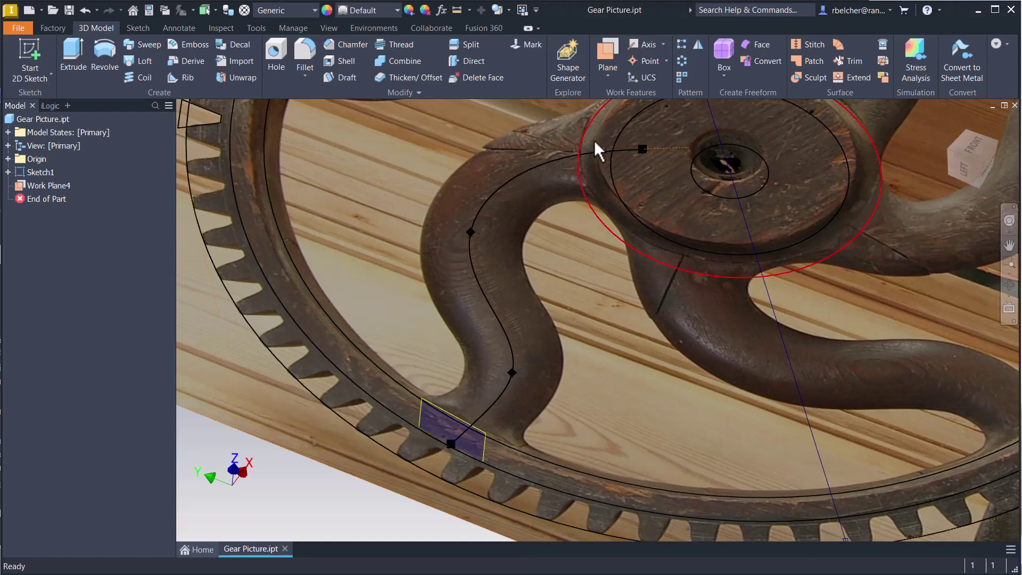
# - Set up a rectangular pattern of the rim work plane along the spoke spline, distributed by Curve Length
pyautogui.click(682, 45)
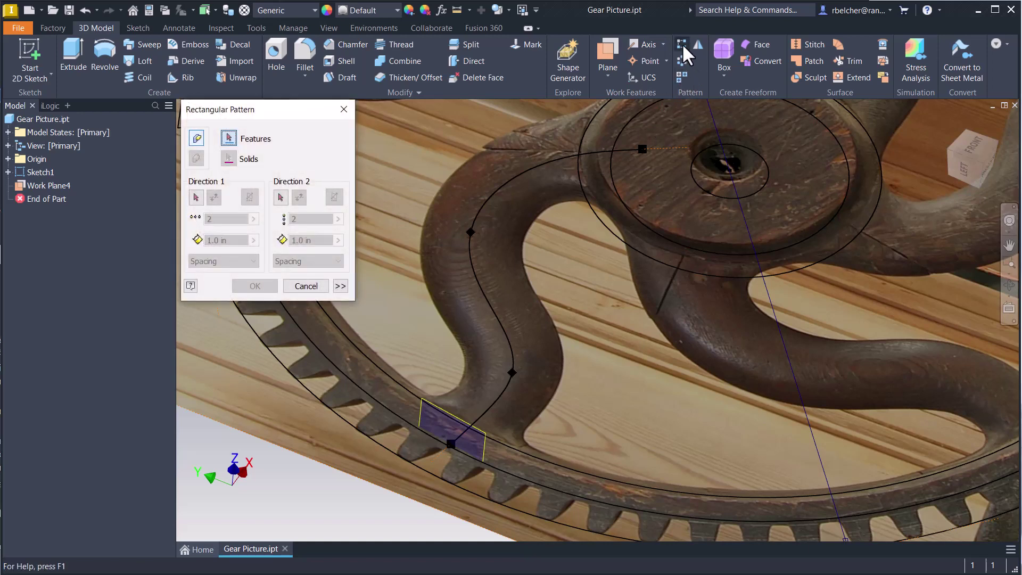
pyautogui.click(455, 420)
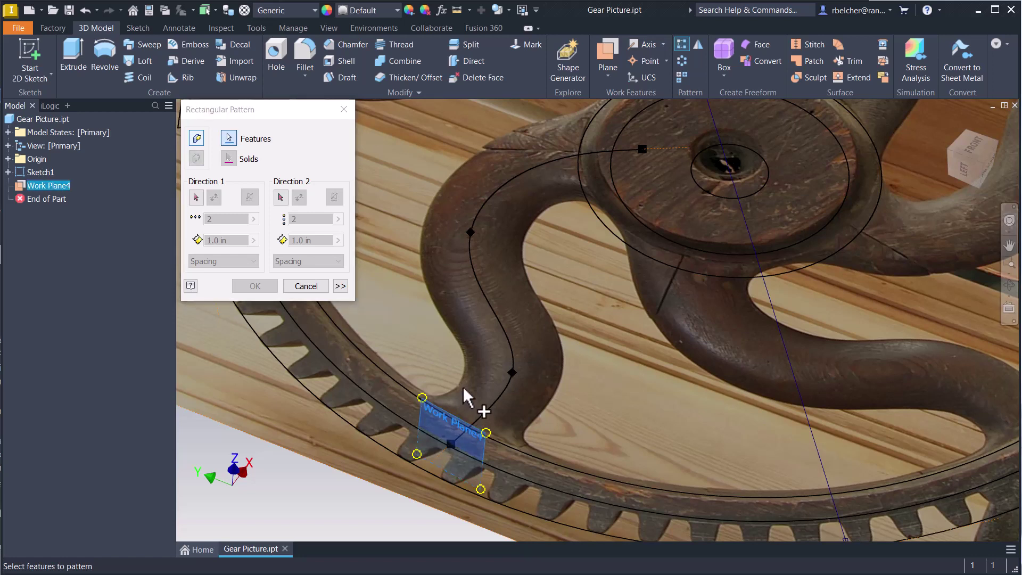
pyautogui.click(195, 198)
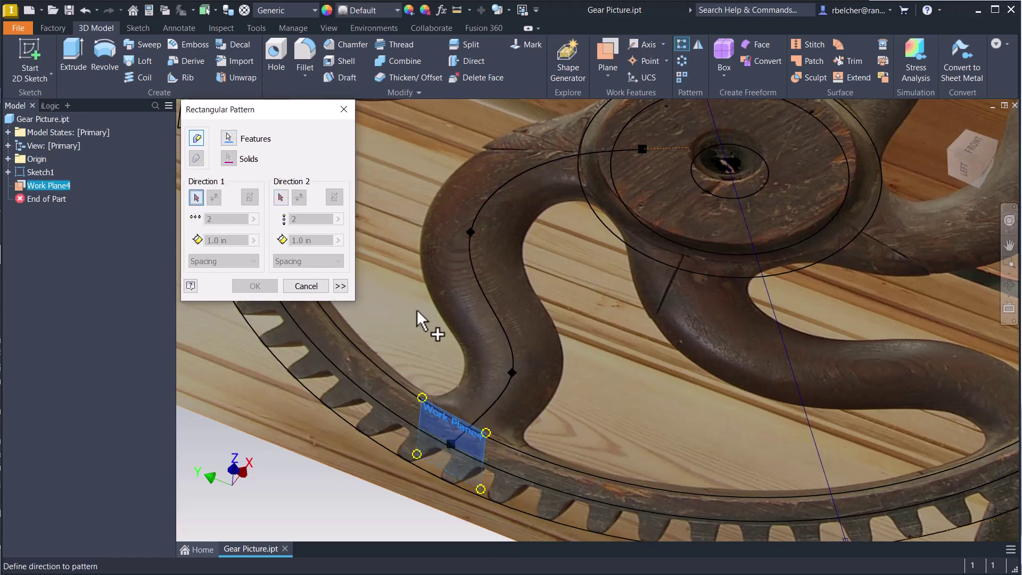
pyautogui.click(503, 388)
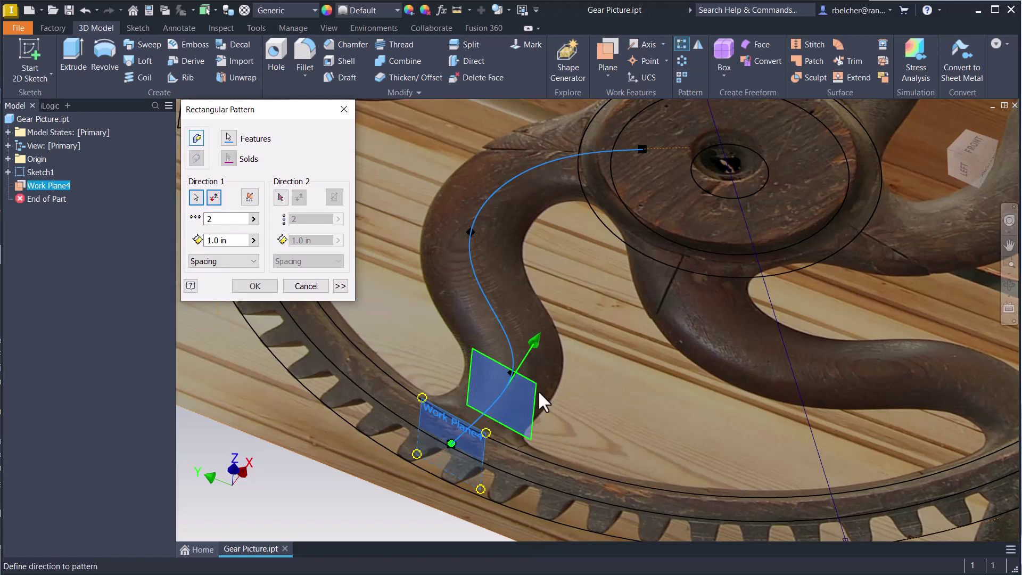
pyautogui.click(217, 260)
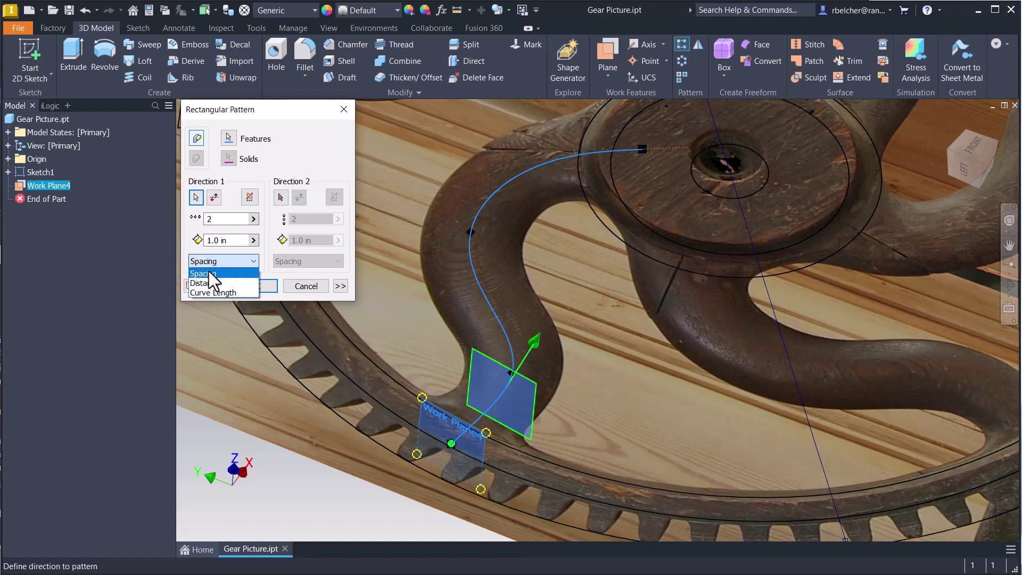
pyautogui.click(212, 291)
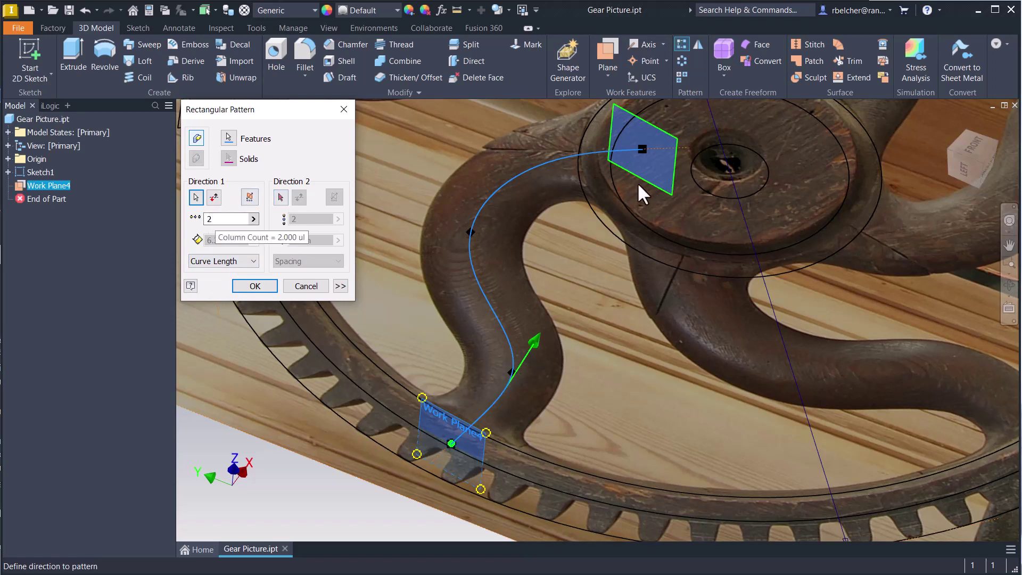
# - Set the pattern's orientation to Direction1 and its count to 10, and create the work plane pattern
pyautogui.click(340, 286)
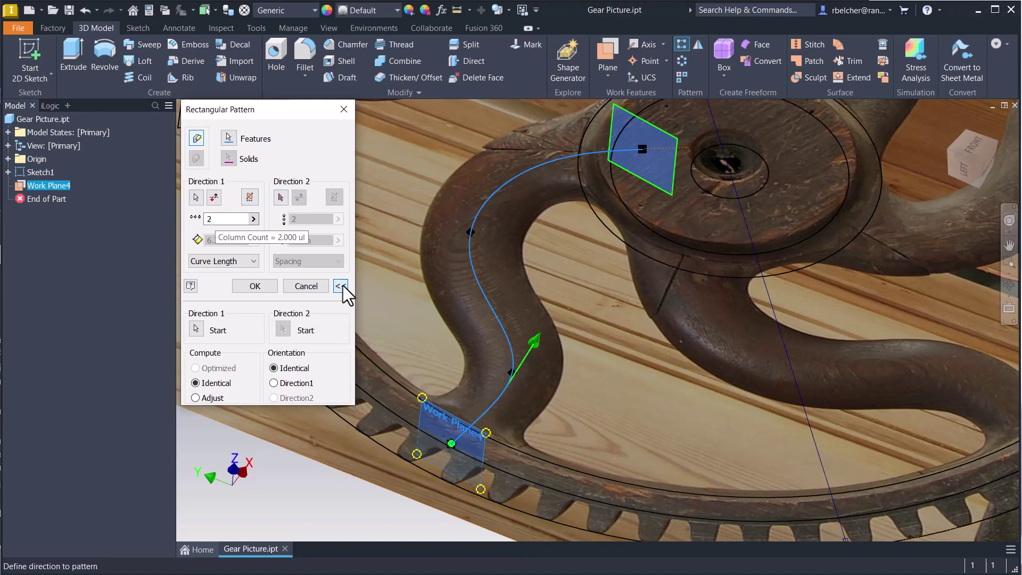
pyautogui.click(274, 383)
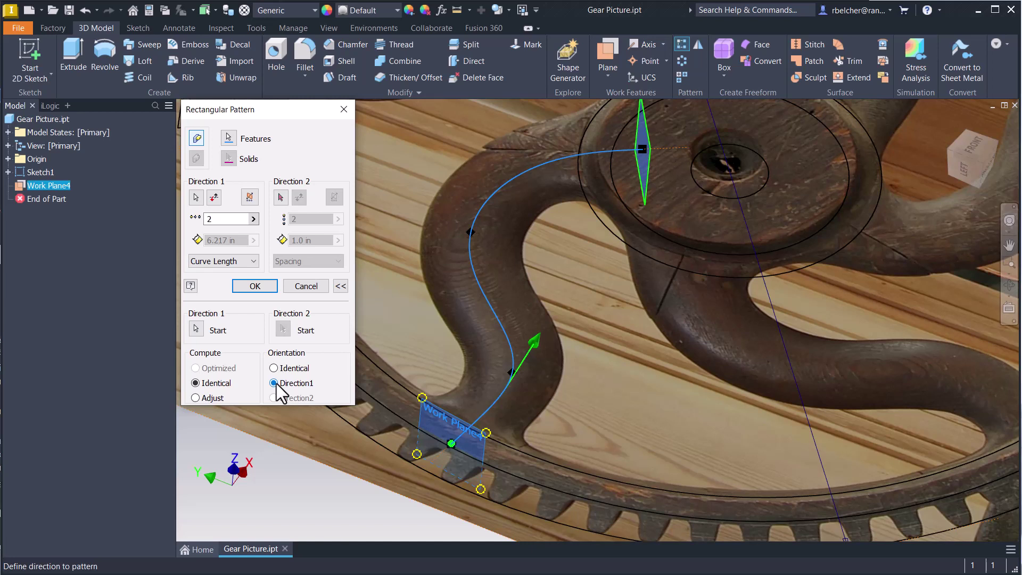
pyautogui.click(217, 220)
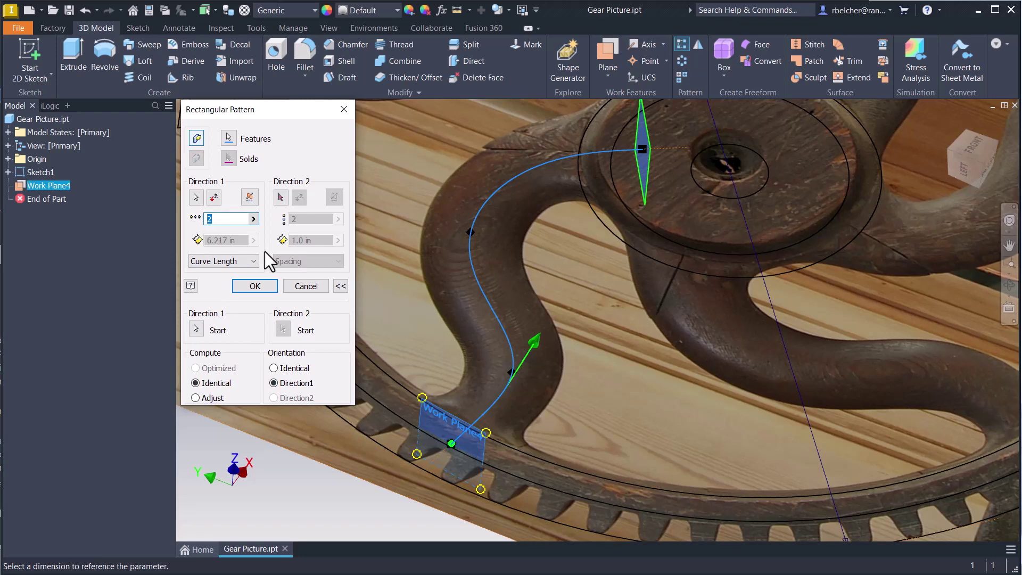
pyautogui.write('10')
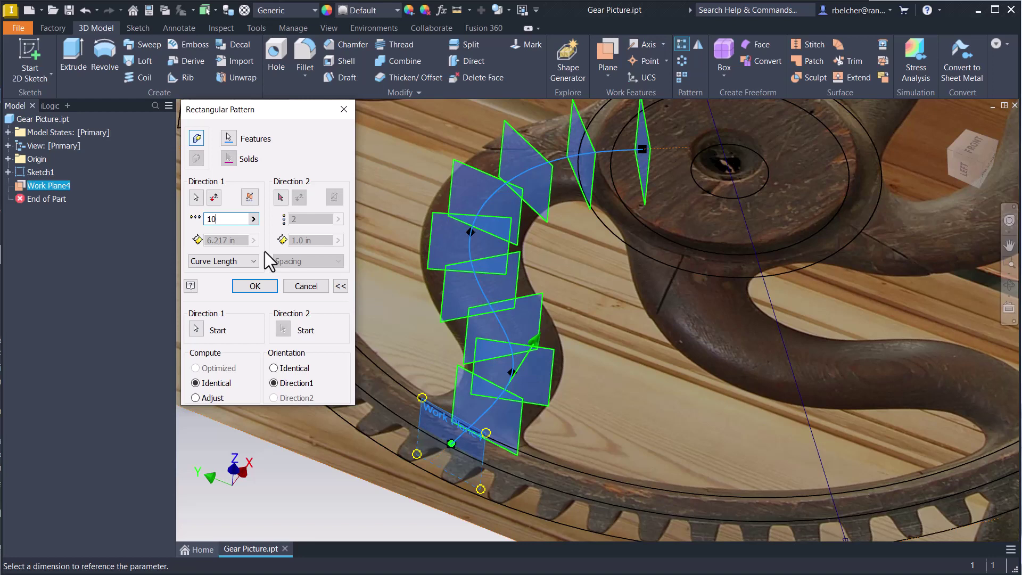
pyautogui.click(264, 285)
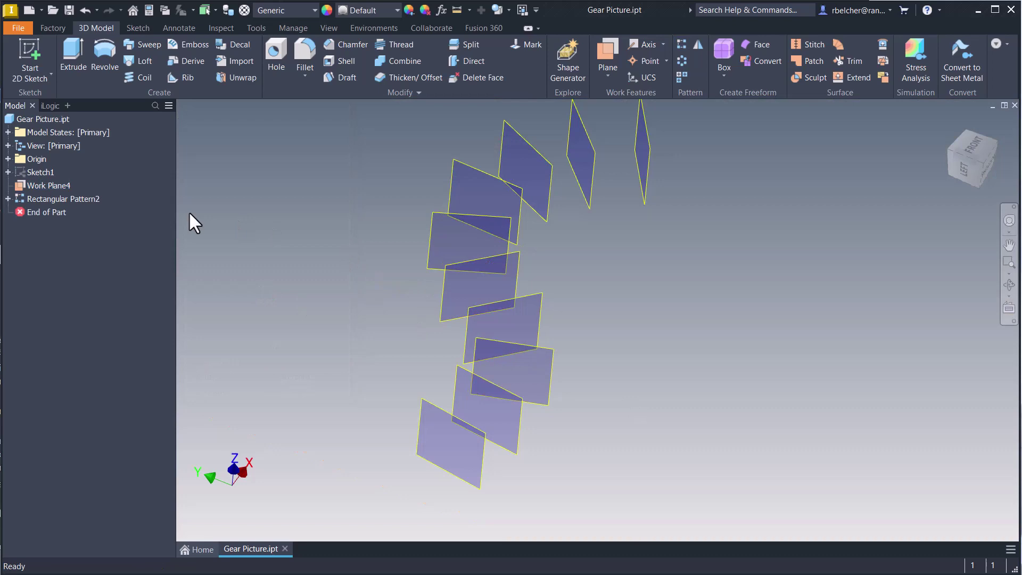
# - Turn the visibility of the gear sketch, Sketch1, back on
pyautogui.rightClick(38, 169)
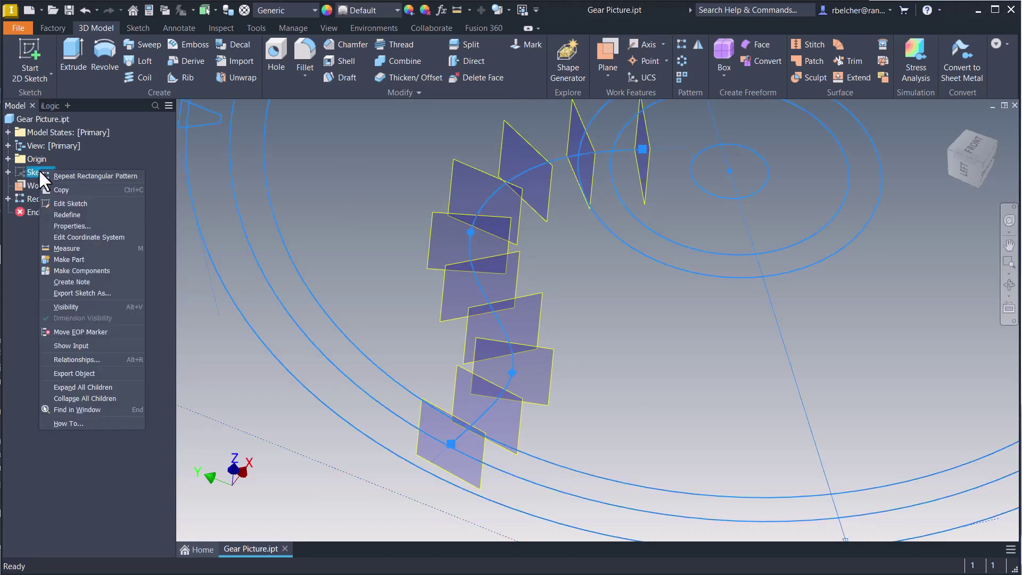
pyautogui.click(76, 307)
pyautogui.scroll(3, 643, 379)
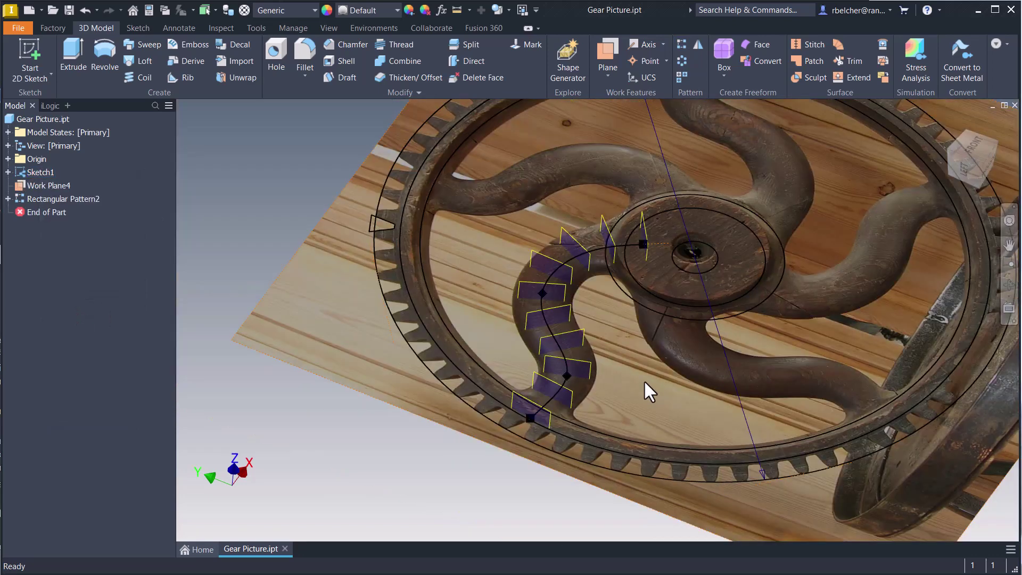
# - Create a work point where the spoke spline crosses the fourth work plane from the rim
pyautogui.moveTo(645, 388)
pyautogui.keyDown('shift'); pyautogui.mouseDown(button='middle')
pyautogui.moveTo(630, 381)
pyautogui.moveTo(602, 398)
pyautogui.mouseUp(button='middle'); pyautogui.keyUp('shift')
pyautogui.scroll(-5, 623, 383)
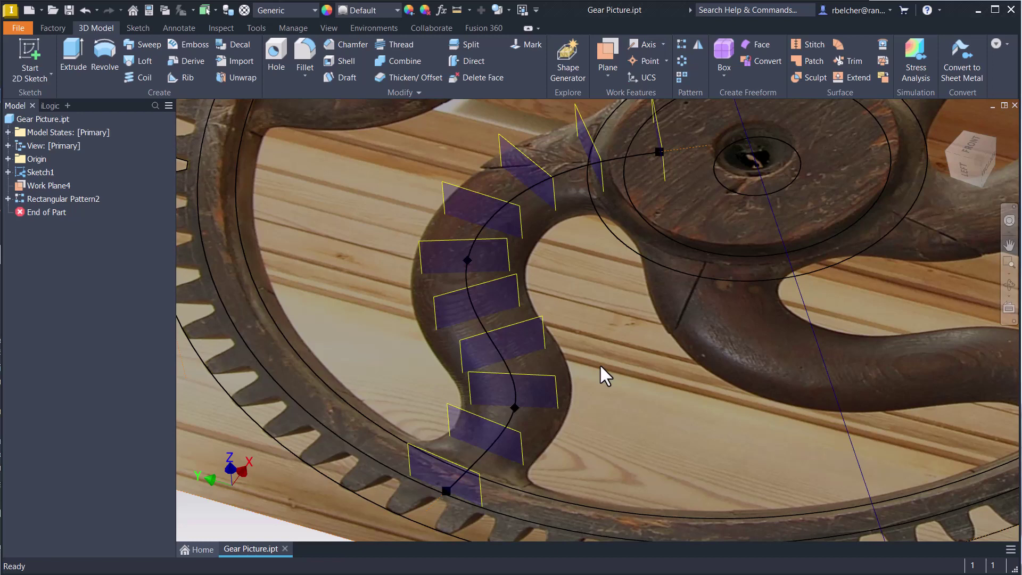
pyautogui.scroll(2, 590, 340)
pyautogui.moveTo(607, 381); pyautogui.dragTo(548, 323, button='middle')
pyautogui.scroll(-5, 535, 353)
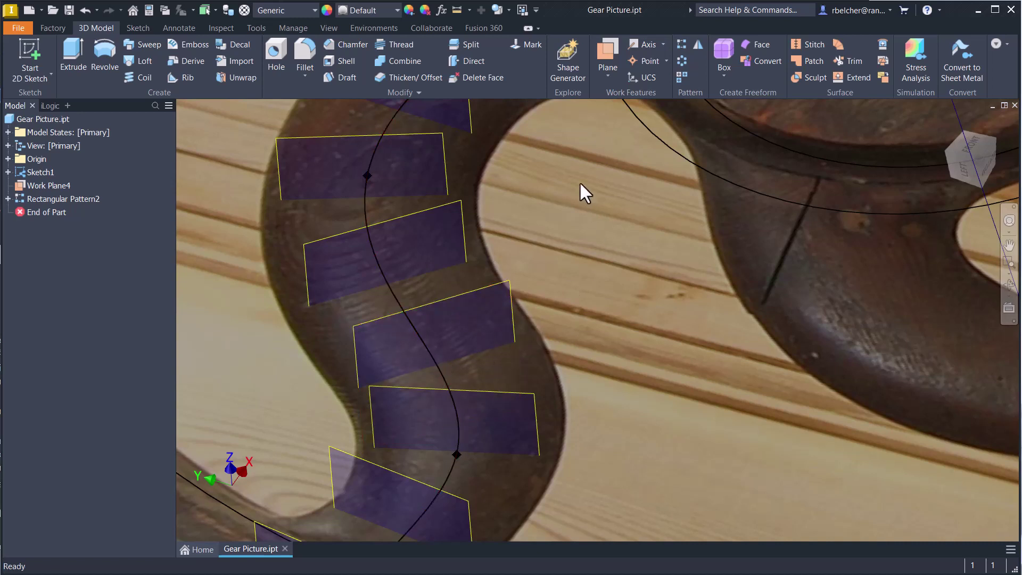
pyautogui.click(643, 60)
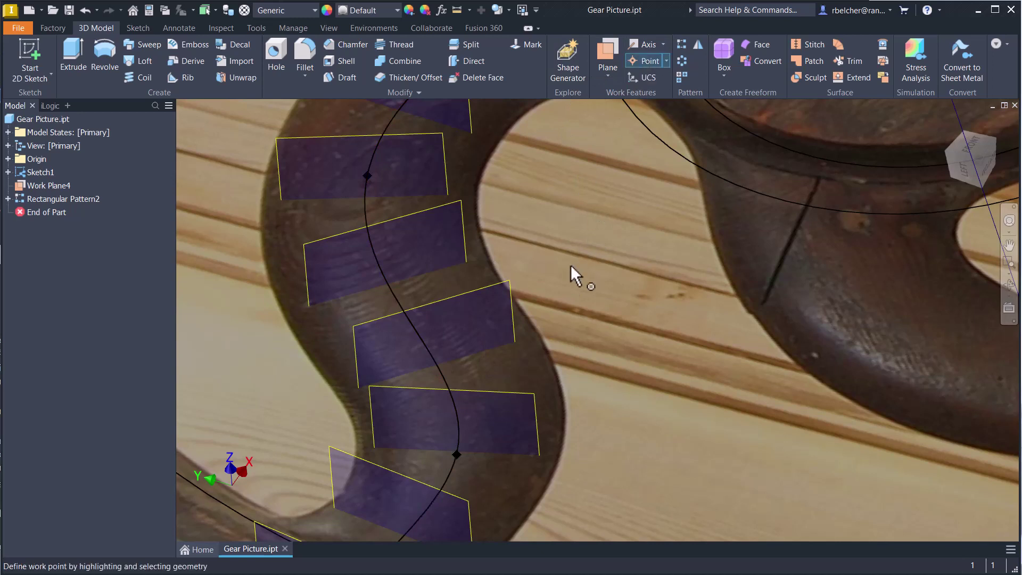
pyautogui.click(511, 320)
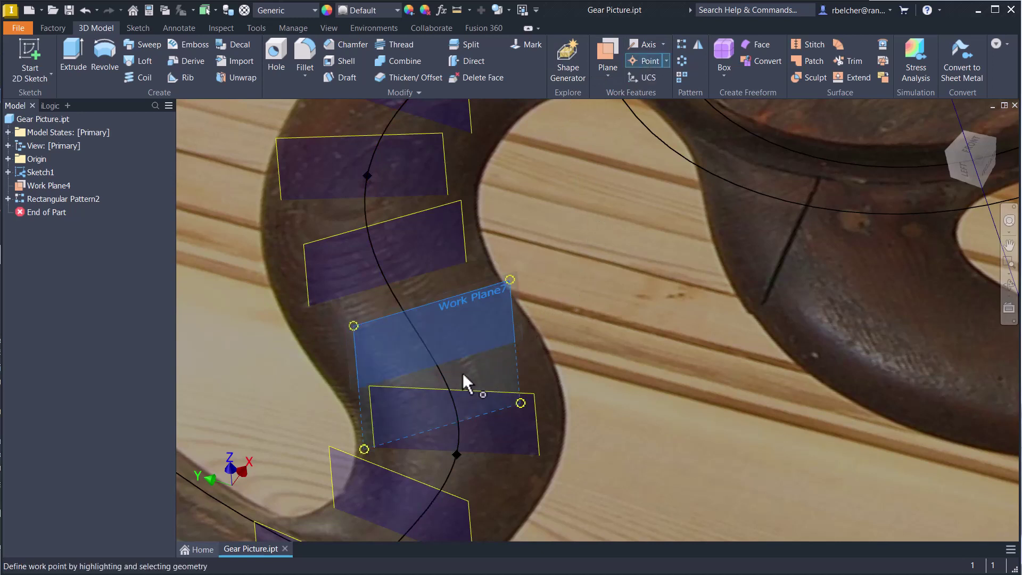
pyautogui.click(448, 380)
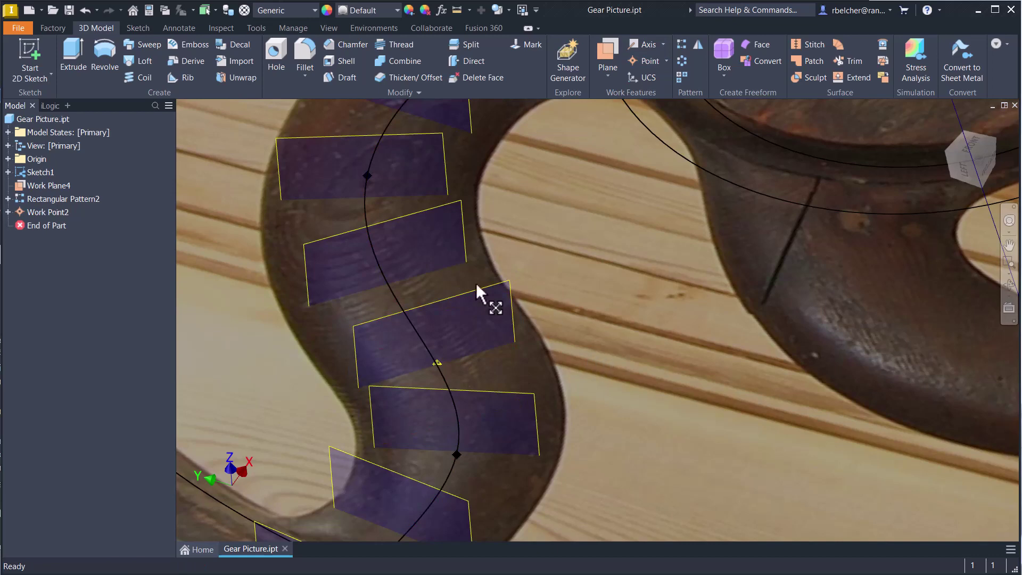
# - Start a 2D sketch on the work plane through the new work point, restore the previous view, and project the work point into the sketch
pyautogui.click(23, 40)
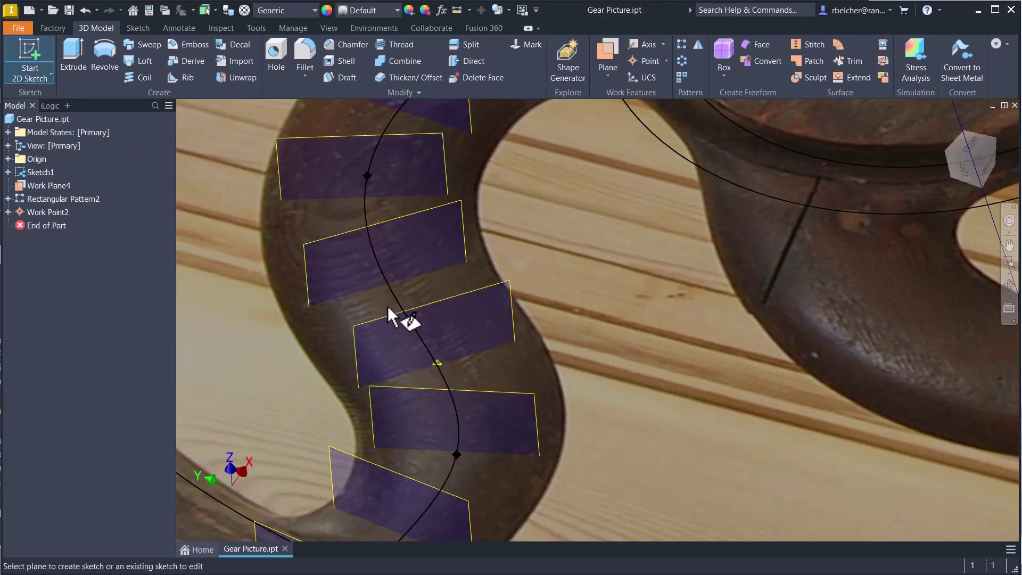
pyautogui.click(437, 301)
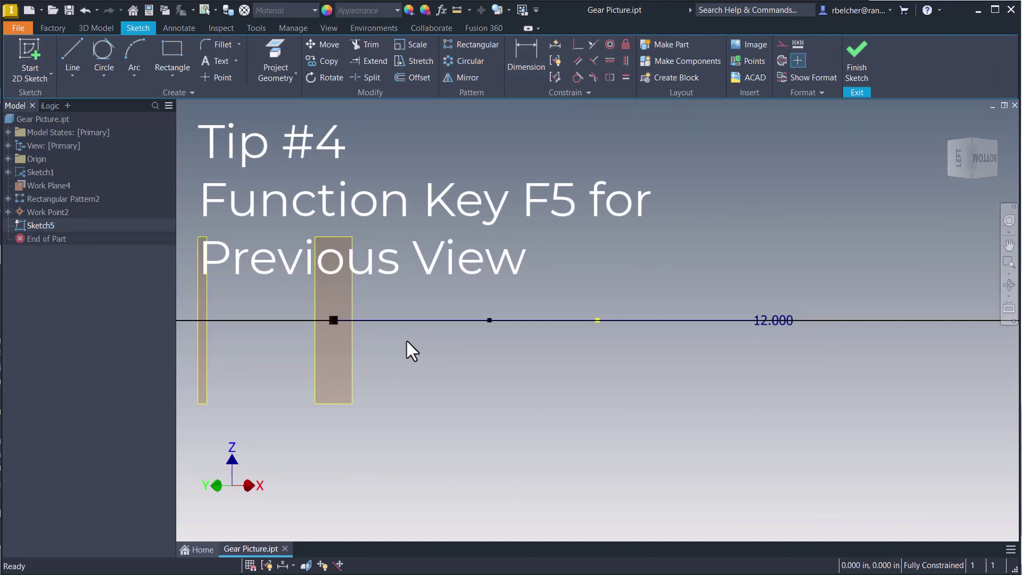
pyautogui.press('F5')
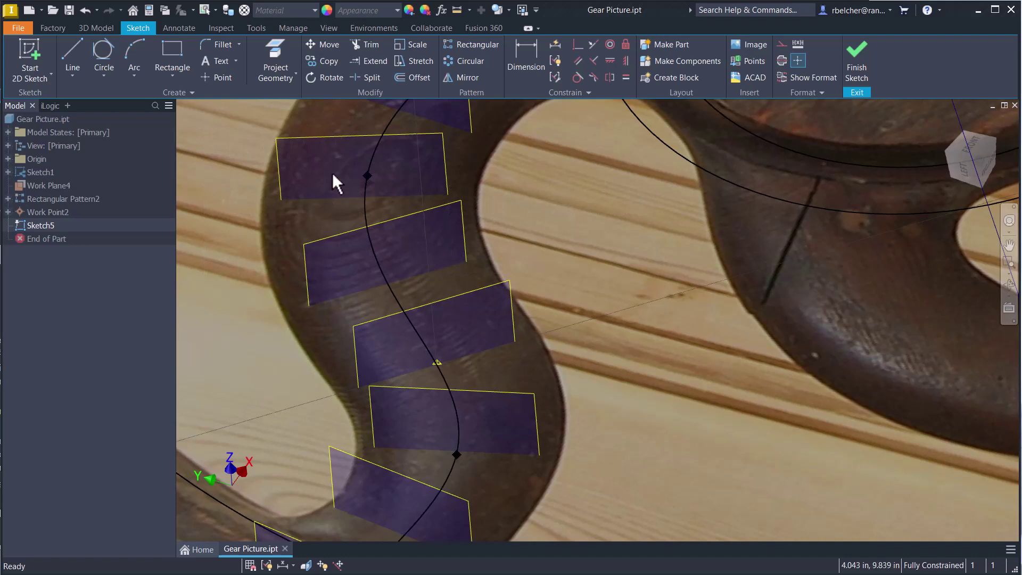
pyautogui.click(261, 75)
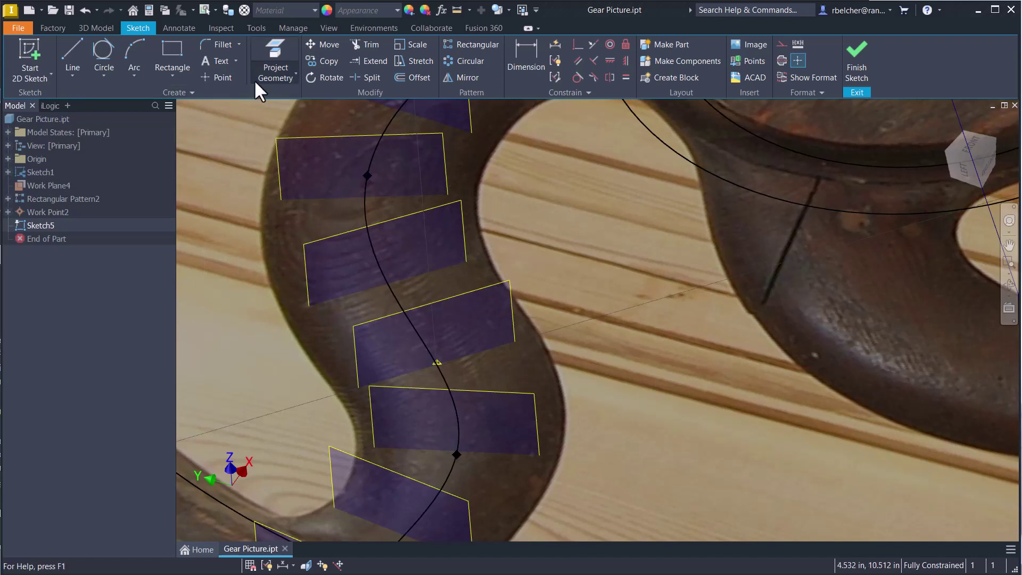
pyautogui.click(438, 364)
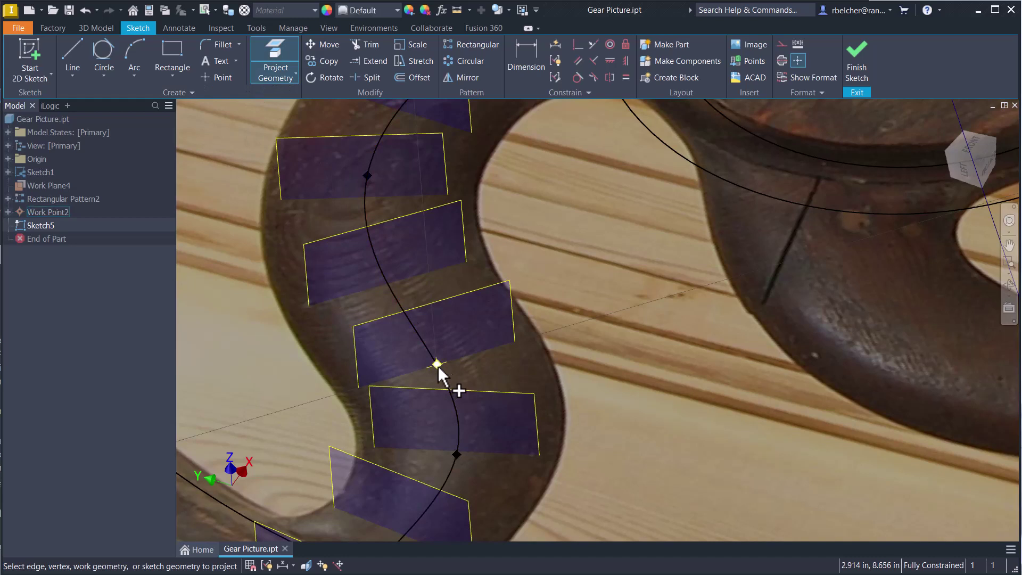
# - Draw an ellipse centered on the projected work point, with its major axis reaching the spoke's edge in the photo
pyautogui.click(106, 75)
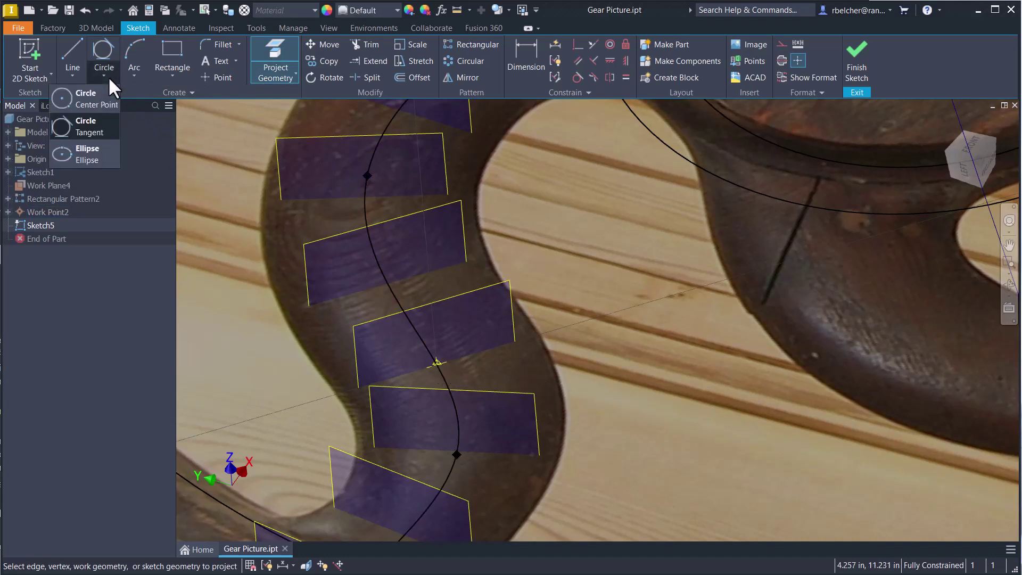
pyautogui.click(62, 155)
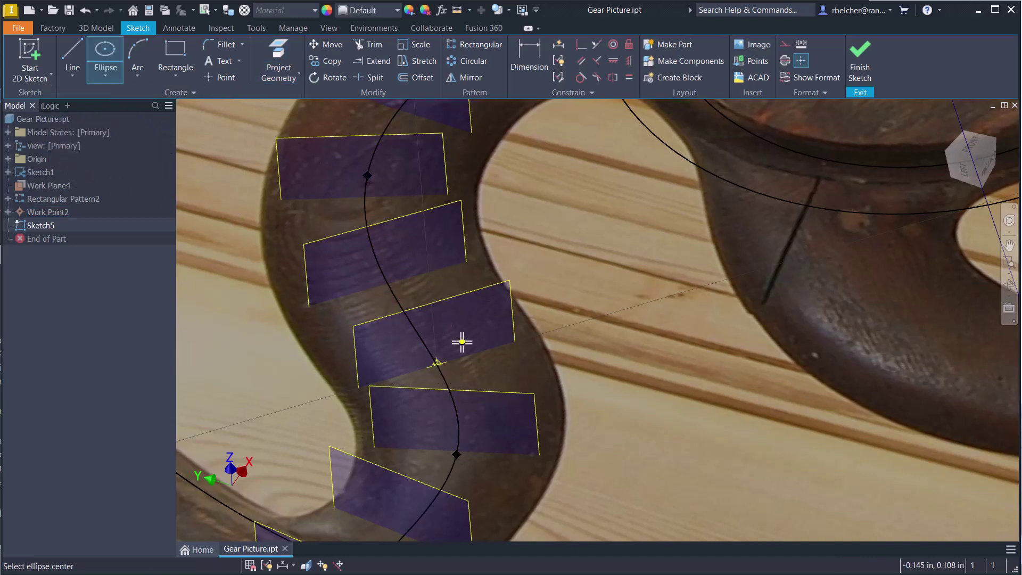
pyautogui.click(436, 364)
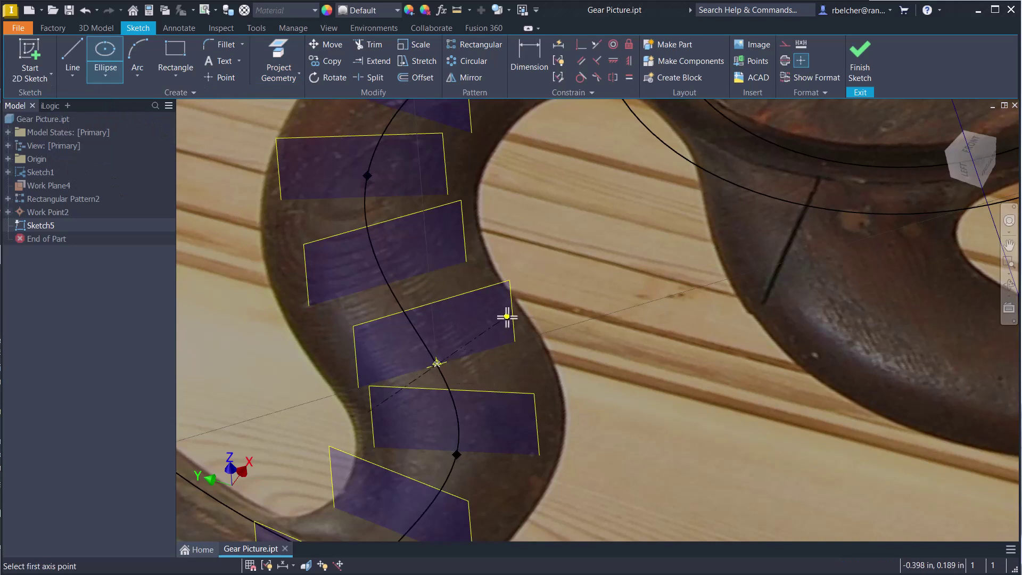
pyautogui.click(537, 335)
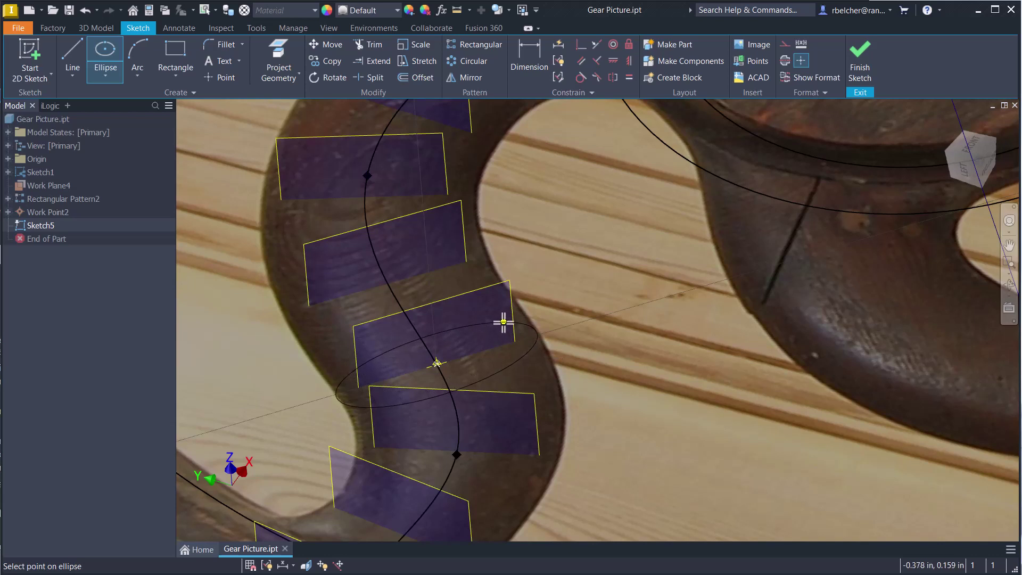
pyautogui.click(503, 322)
pyautogui.rightClick(611, 361)
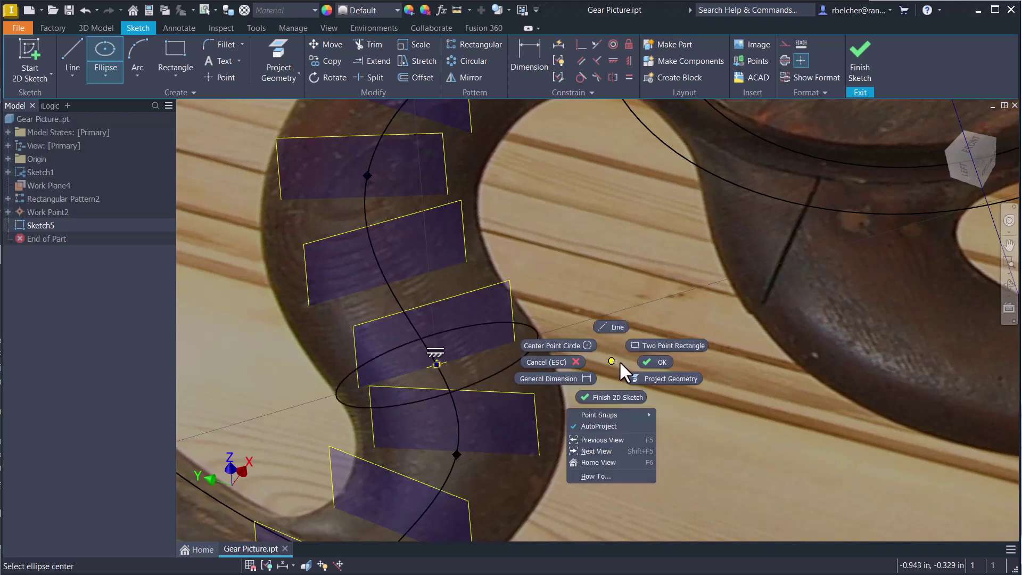
pyautogui.click(648, 363)
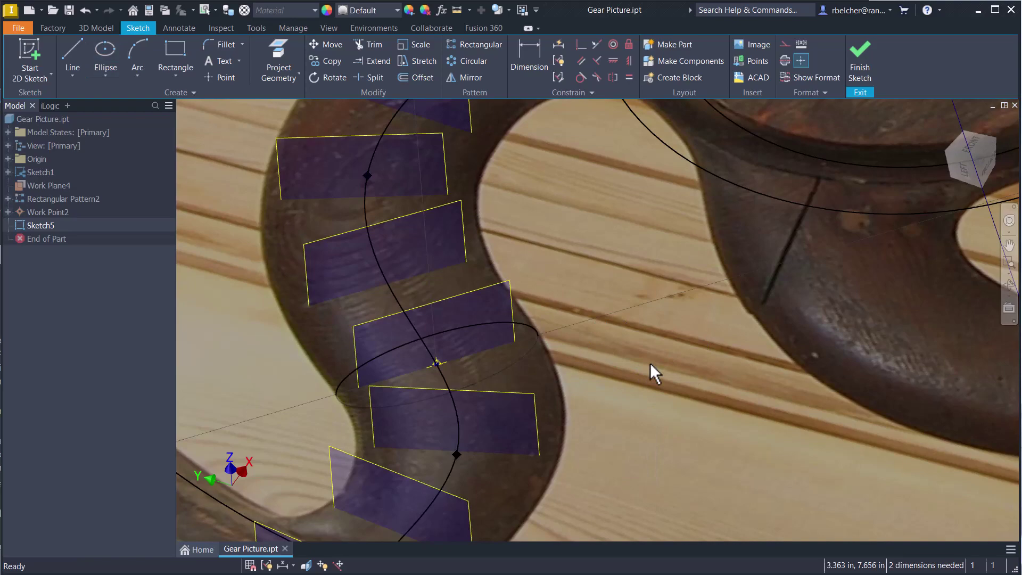
# - Finish the spoke's ellipse sketch
pyautogui.moveTo(650, 362)
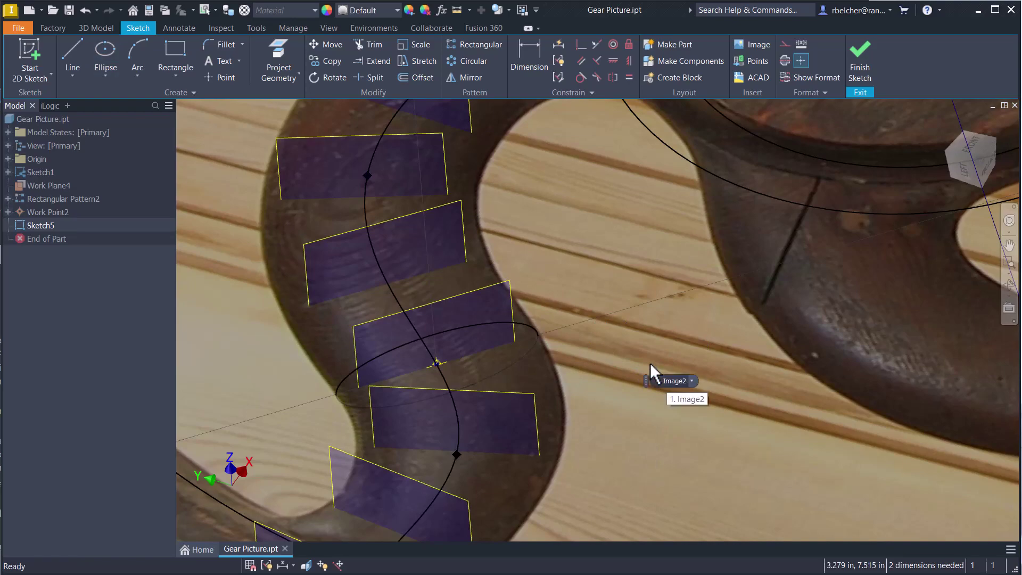
pyautogui.scroll(4, 575, 378)
pyautogui.moveTo(609, 399)
pyautogui.keyDown('shift'); pyautogui.mouseDown(button='middle')
pyautogui.moveTo(532, 390)
pyautogui.moveTo(540, 413)
pyautogui.moveTo(597, 383)
pyautogui.moveTo(574, 400)
pyautogui.mouseUp(button='middle'); pyautogui.keyUp('shift')
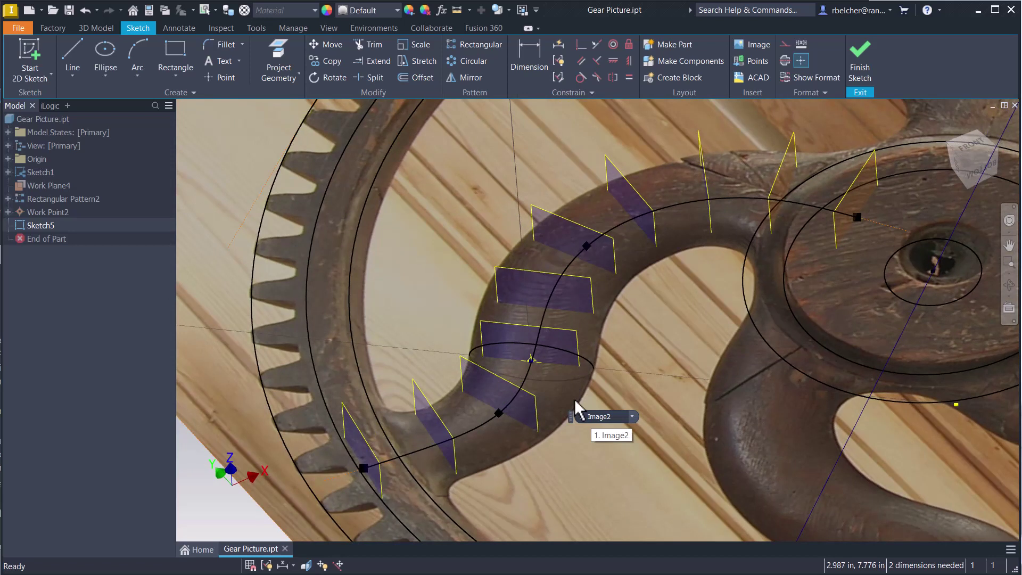
pyautogui.click(861, 50)
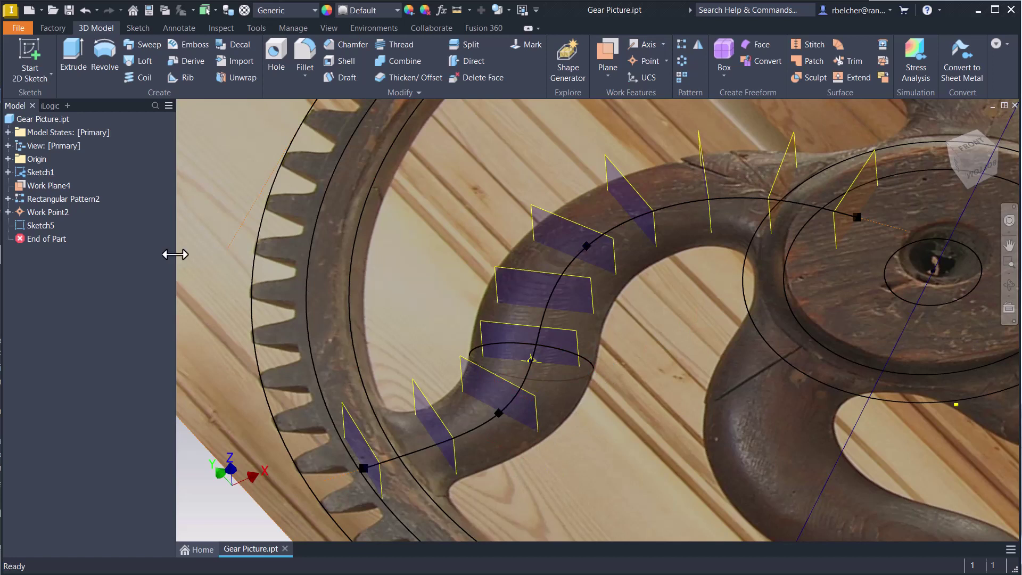
# - Copy the spoke's ellipse sketch and paste it onto the first work plane at the rim
pyautogui.rightClick(43, 225)
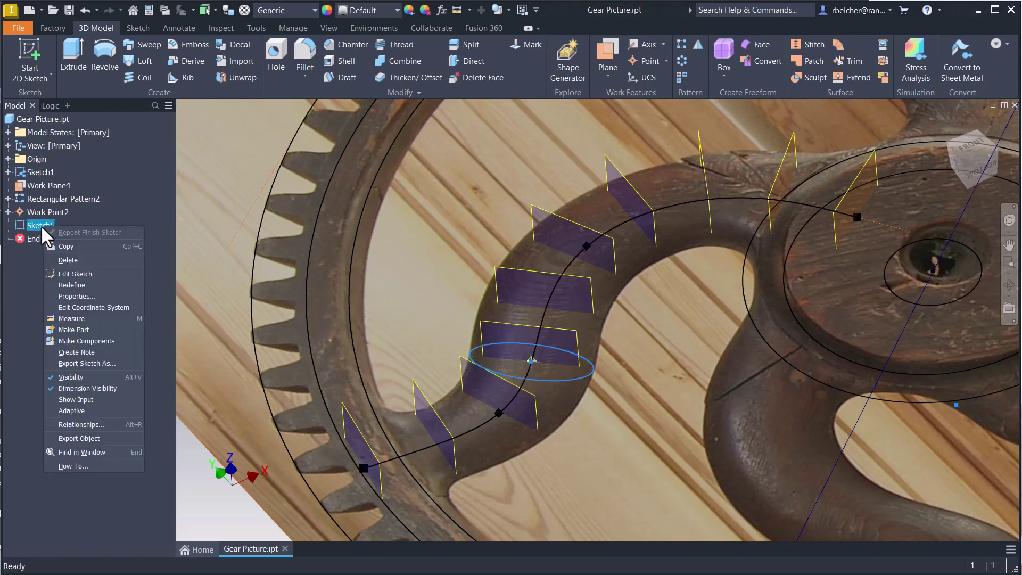
pyautogui.click(68, 246)
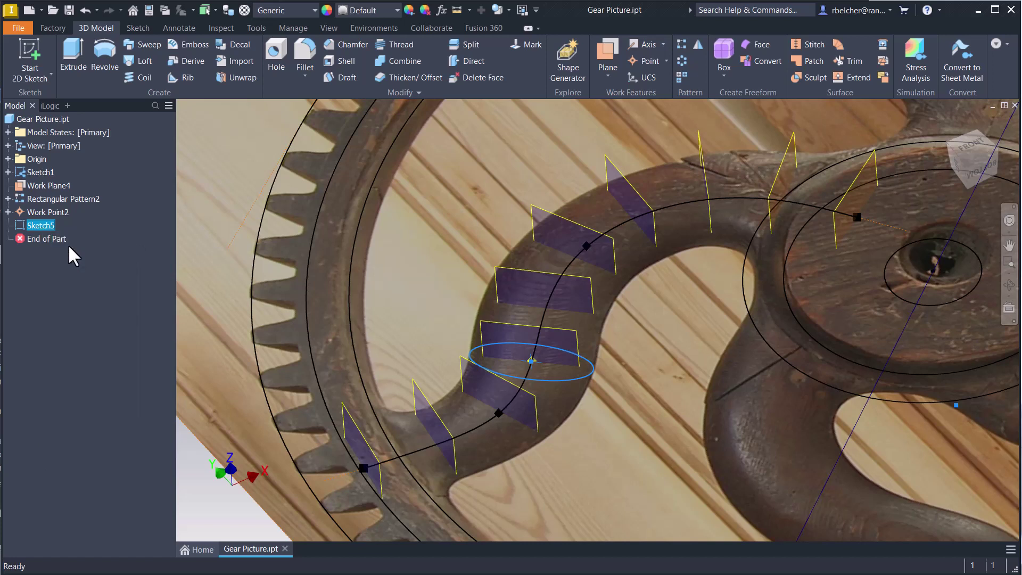
pyautogui.click(367, 441)
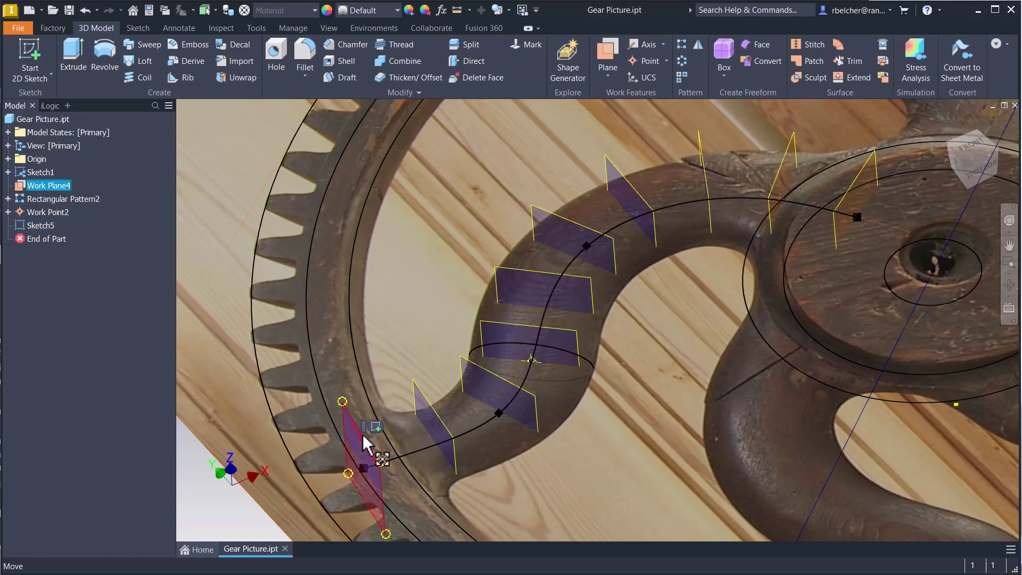
pyautogui.rightClick(363, 441)
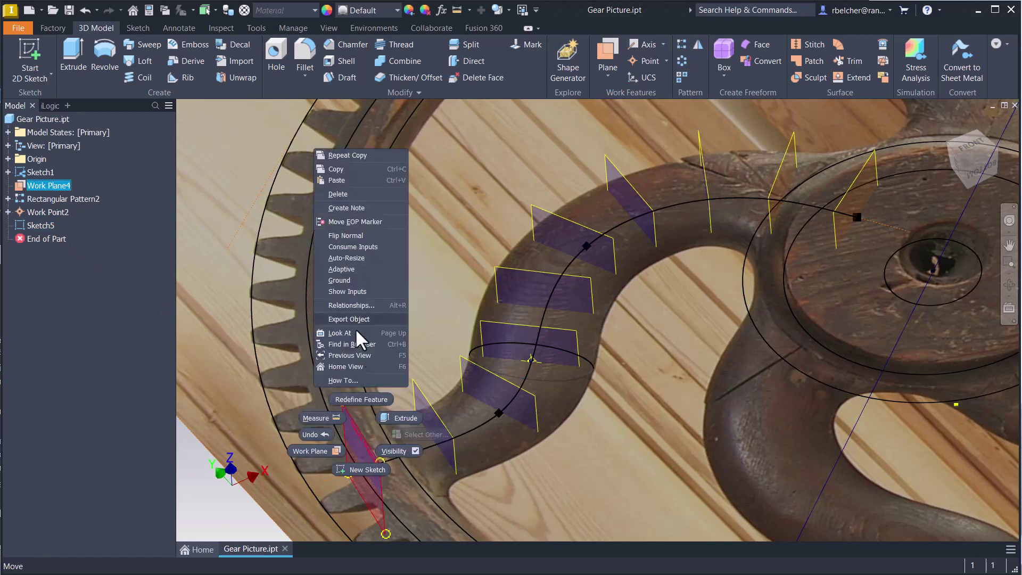
pyautogui.click(340, 179)
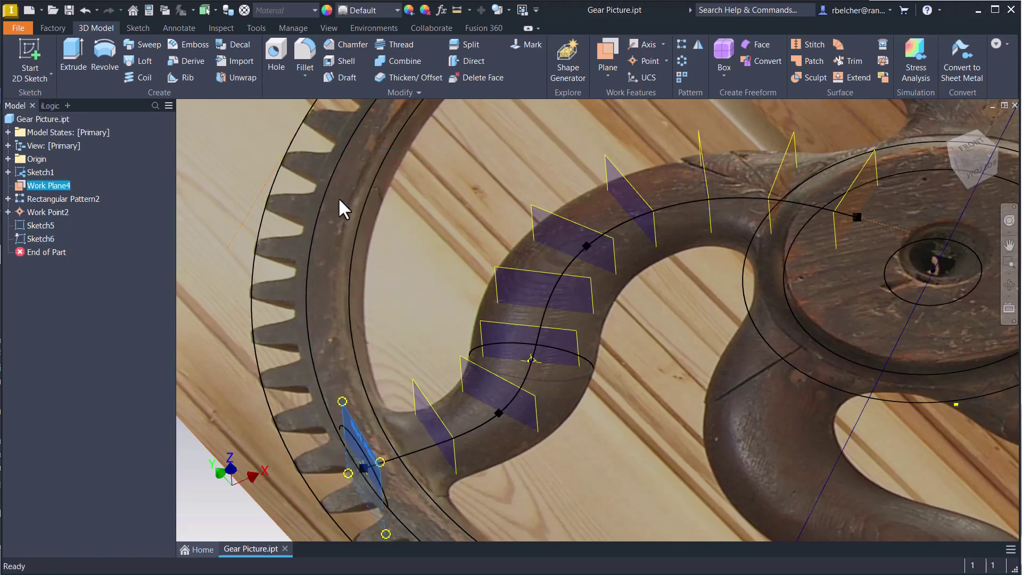
# - Paste the copied ellipse sketch onto the second work plane from the rim
pyautogui.moveTo(396, 328); pyautogui.dragTo(472, 210, button='middle')
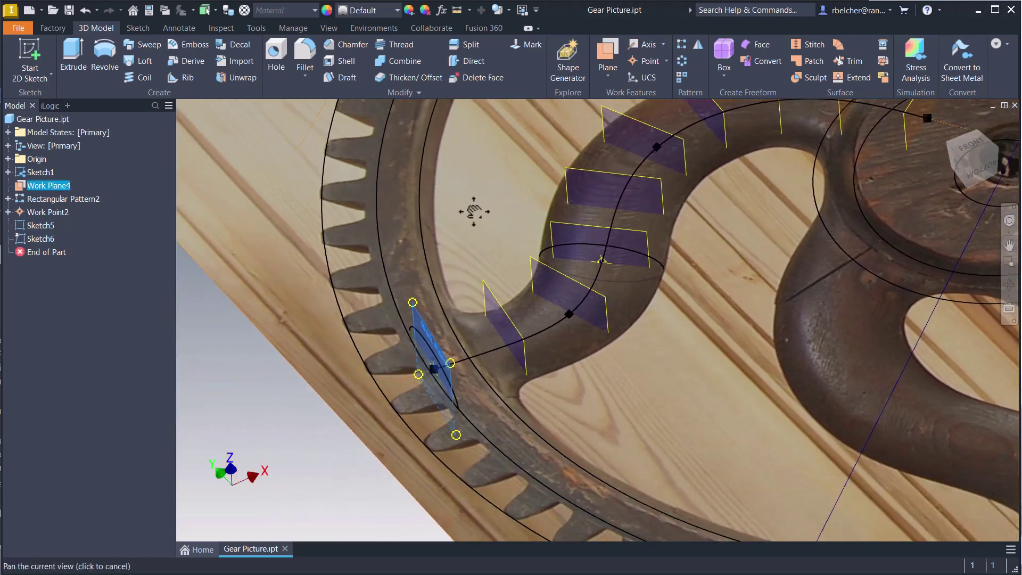
pyautogui.rightClick(495, 300)
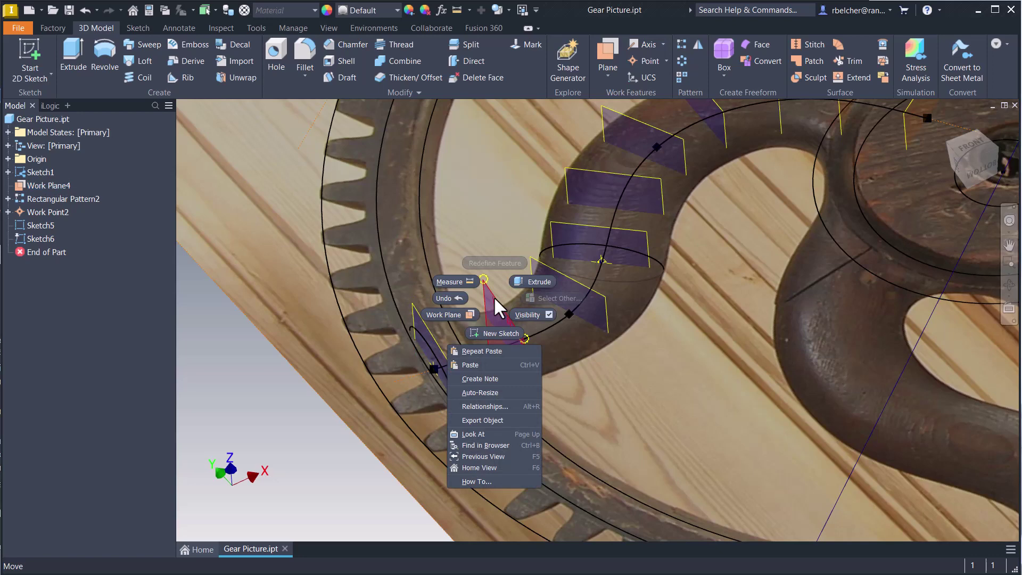
pyautogui.click(471, 364)
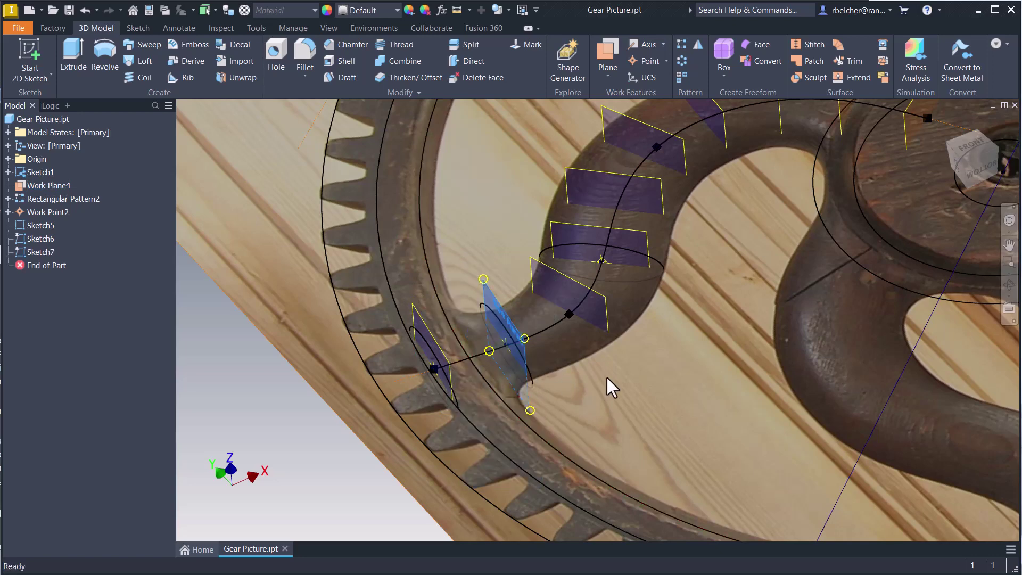
# - Paste the ellipse sketch onto the third work plane from the hub end, at the spoke's narrow neck
pyautogui.keyDown('shift'); pyautogui.moveTo(607, 377); pyautogui.dragTo(630, 392, button='middle'); pyautogui.keyUp('shift')
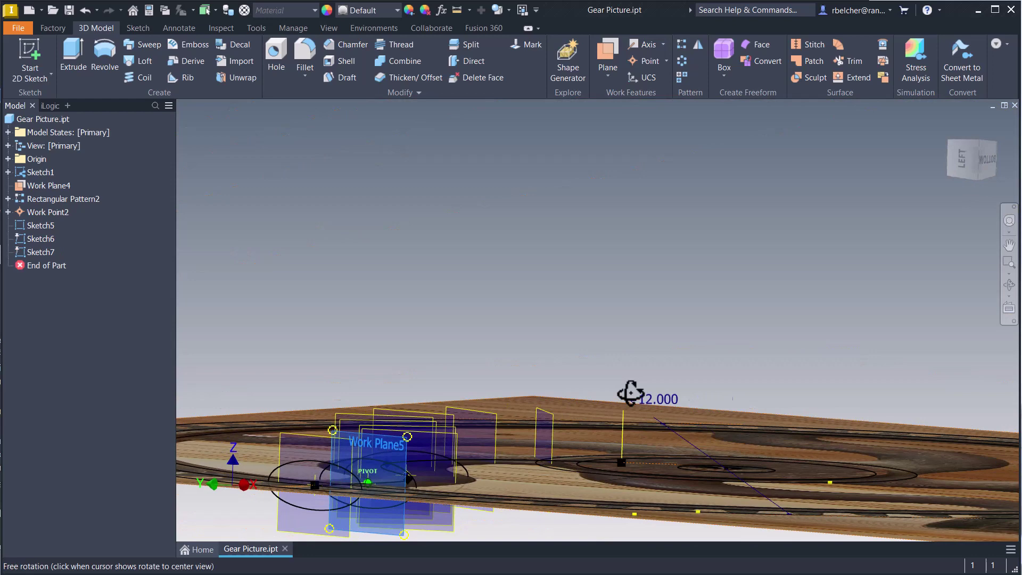
pyautogui.press('F5')
pyautogui.press('F5')
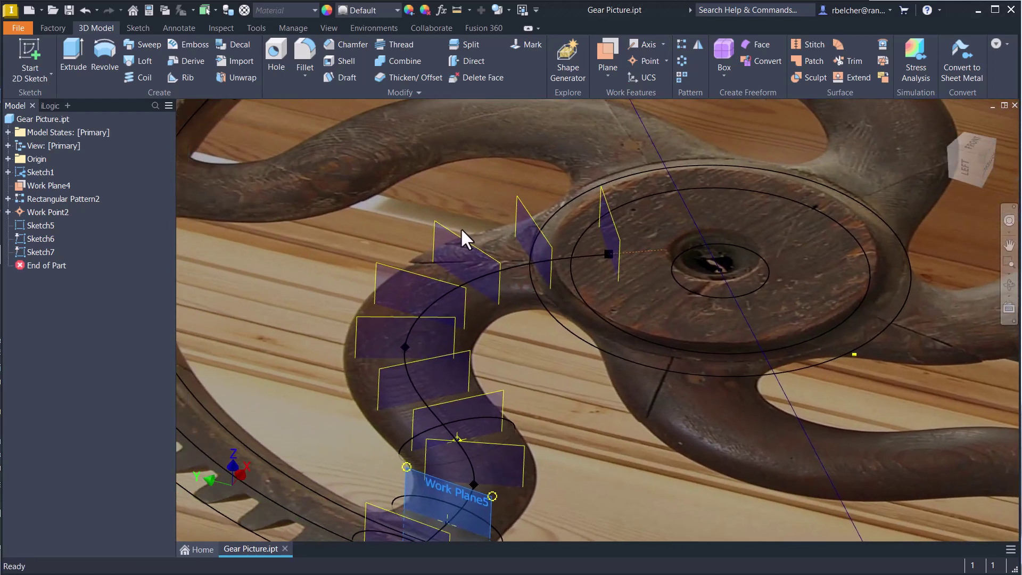
pyautogui.rightClick(455, 234)
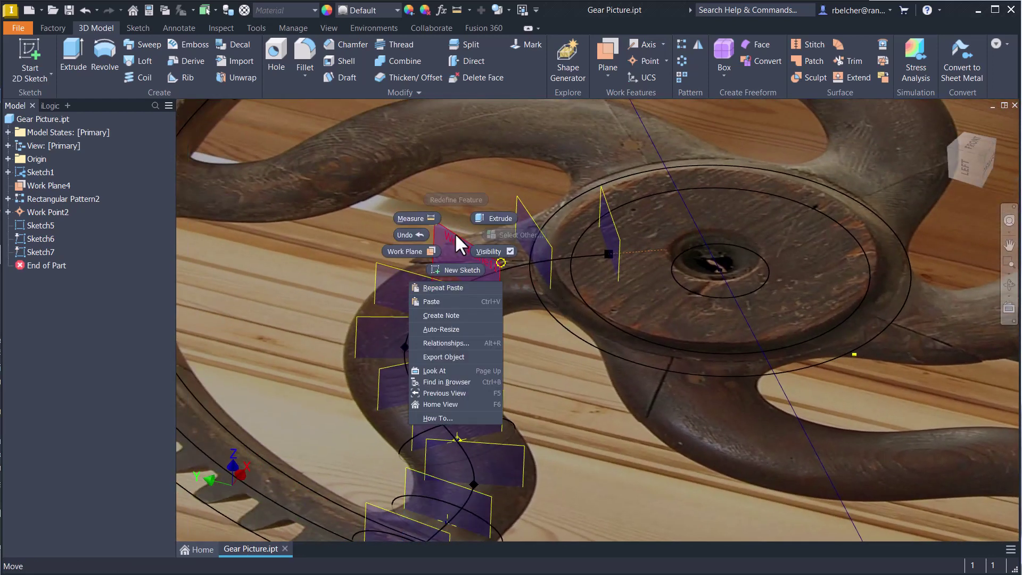
pyautogui.click(436, 301)
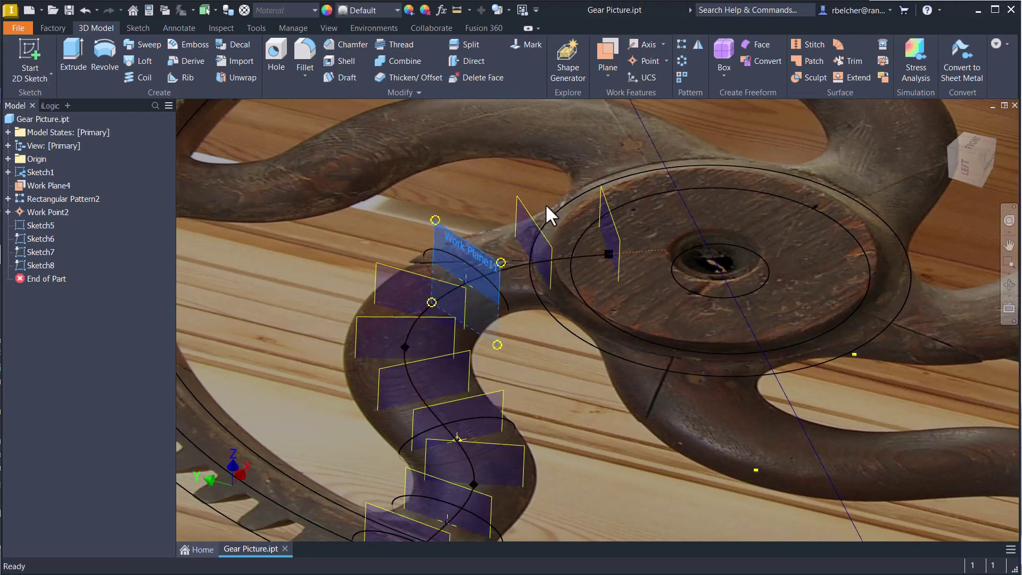
# - Paste the ellipse sketch onto the last work plane, at the spline's end inside the hub
pyautogui.click(611, 215)
pyautogui.rightClick(607, 208)
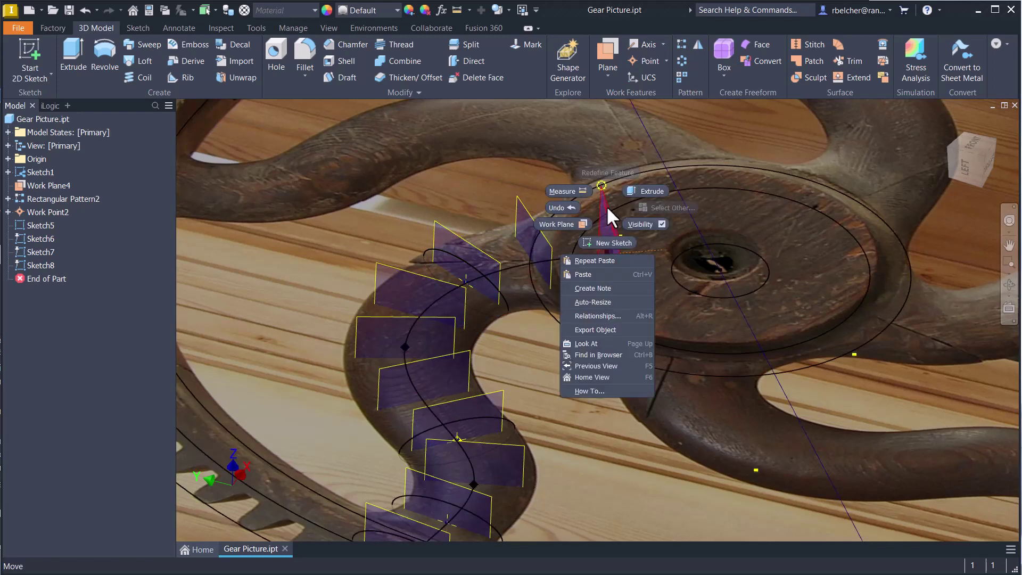
pyautogui.click(586, 273)
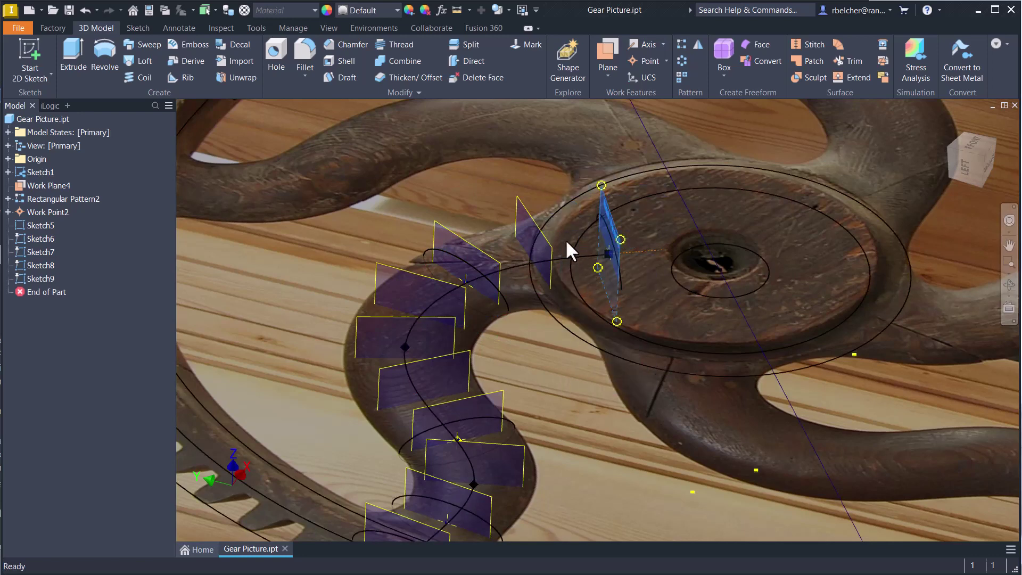
# - Hide the unused third work plane from the rim
pyautogui.scroll(-3, 581, 289)
pyautogui.moveTo(583, 335)
pyautogui.keyDown('shift'); pyautogui.mouseDown(button='middle')
pyautogui.moveTo(612, 327)
pyautogui.moveTo(584, 328)
pyautogui.moveTo(538, 283)
pyautogui.moveTo(543, 326)
pyautogui.mouseUp(button='middle'); pyautogui.keyUp('shift')
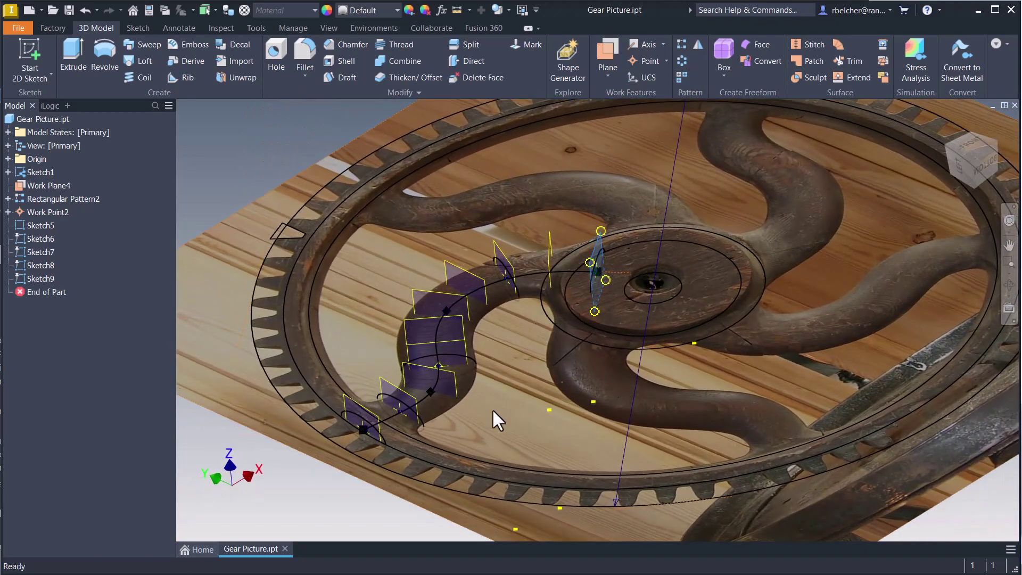
pyautogui.scroll(5, 491, 408)
pyautogui.scroll(-5, 492, 407)
pyautogui.moveTo(515, 406); pyautogui.dragTo(554, 403, button='middle')
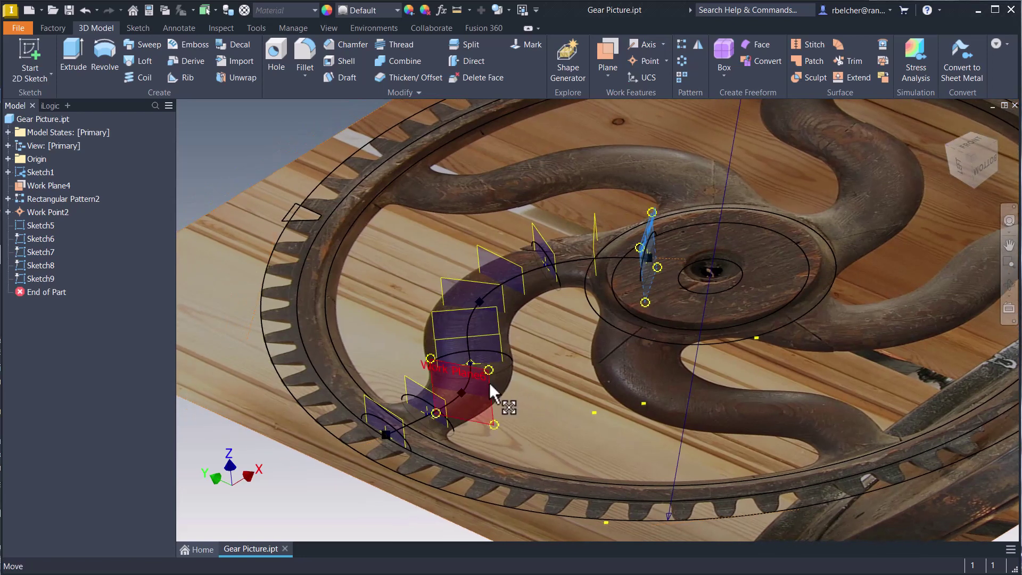
pyautogui.click(489, 383)
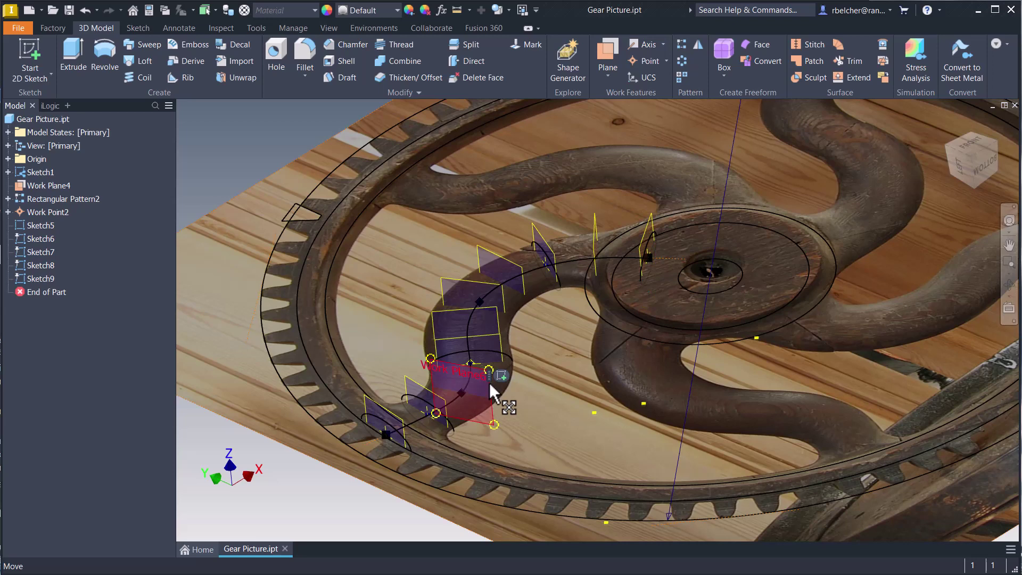
pyautogui.rightClick(488, 382)
pyautogui.click(524, 397)
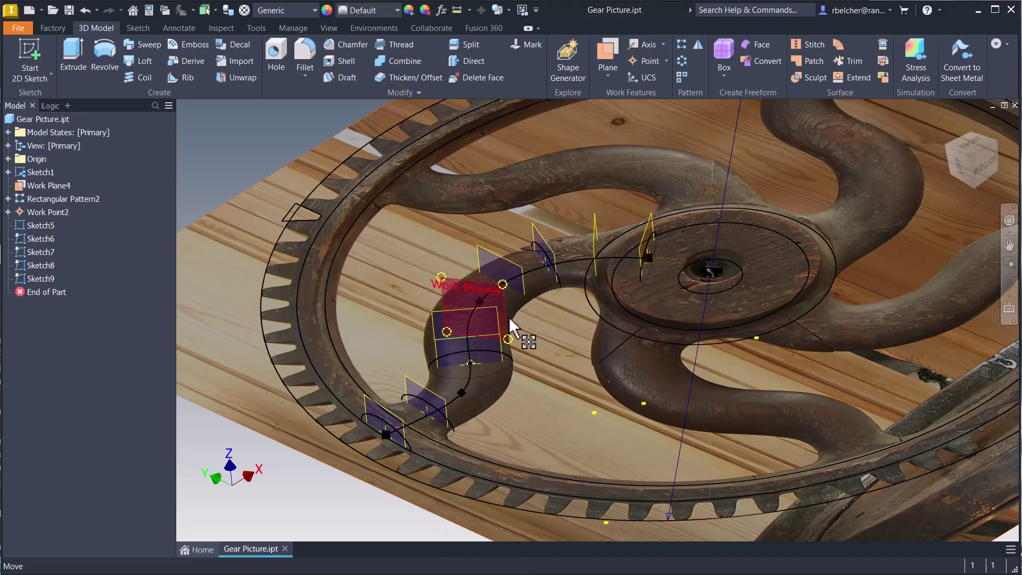
# - Hide the three unused work planes between the original ellipse and the narrow neck, and the one at the hub's edge
pyautogui.rightClick(461, 312)
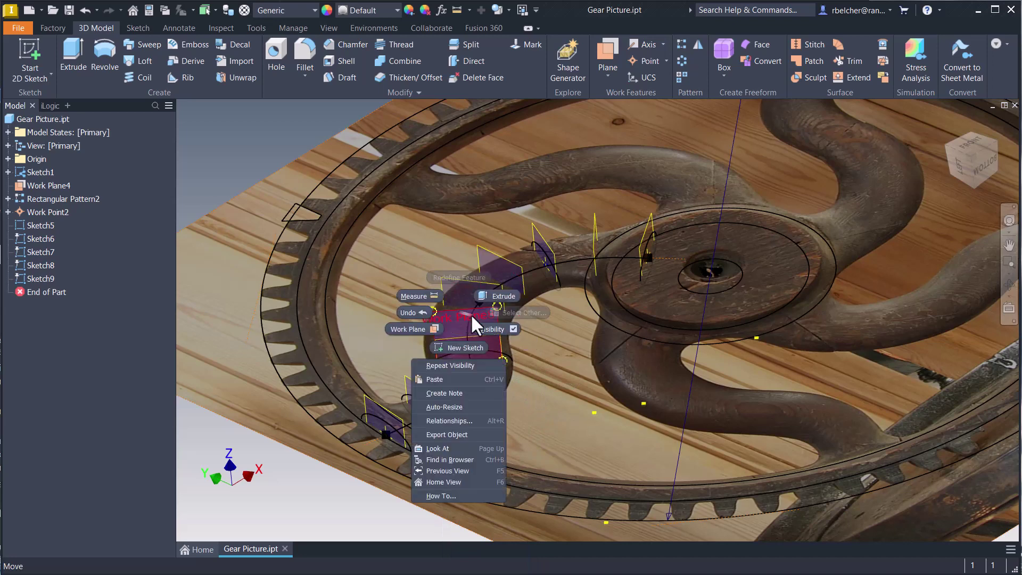
pyautogui.press('Escape')
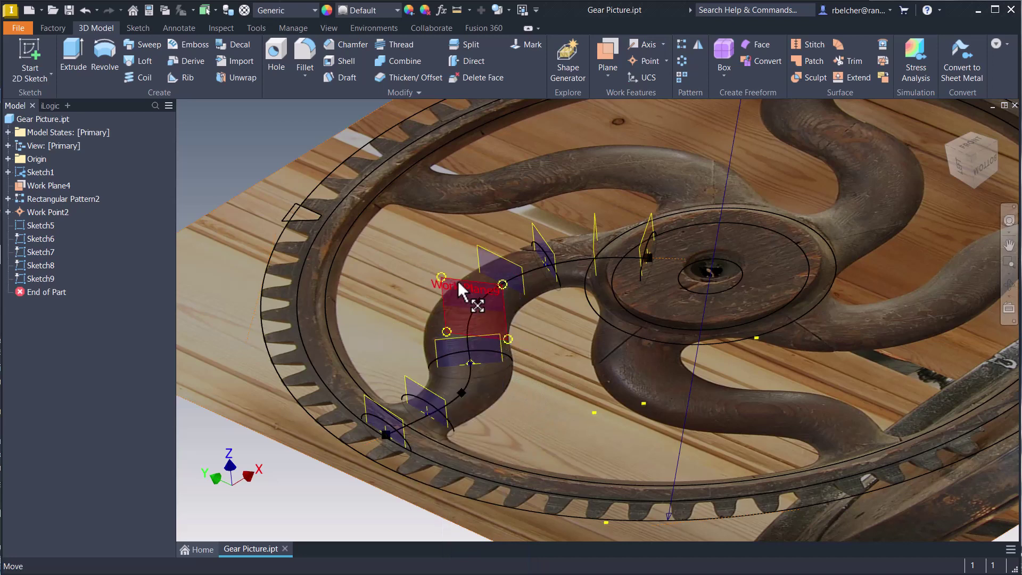
pyautogui.rightClick(456, 280)
pyautogui.press('Escape')
pyautogui.moveTo(492, 292); pyautogui.dragTo(494, 254)
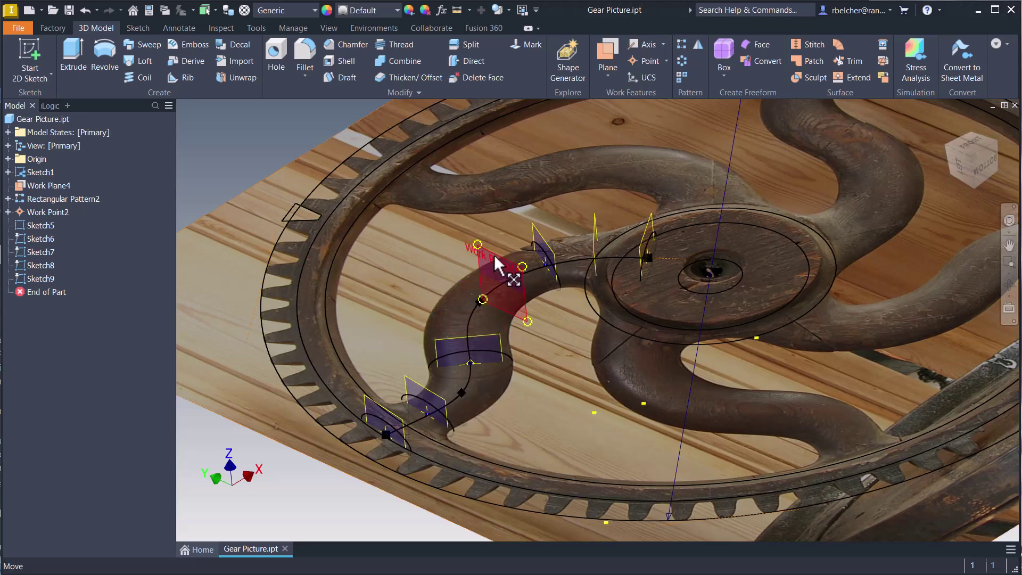
pyautogui.rightClick(596, 229)
pyautogui.click(618, 234)
pyautogui.scroll(-3, 584, 421)
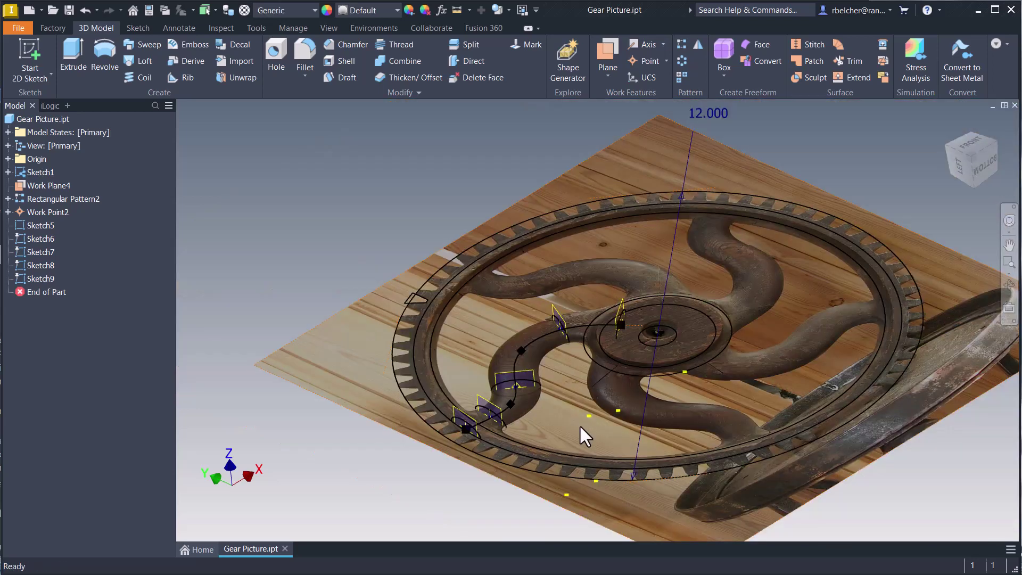
# - Shrink the ellipse on the second work plane from the rim to match the spoke's width in the photo
pyautogui.moveTo(584, 433)
pyautogui.keyDown('shift'); pyautogui.mouseDown(button='middle')
pyautogui.moveTo(611, 417)
pyautogui.moveTo(636, 420)
pyautogui.moveTo(588, 407)
pyautogui.moveTo(588, 426)
pyautogui.mouseUp(button='middle'); pyautogui.keyUp('shift')
pyautogui.scroll(6, 538, 430)
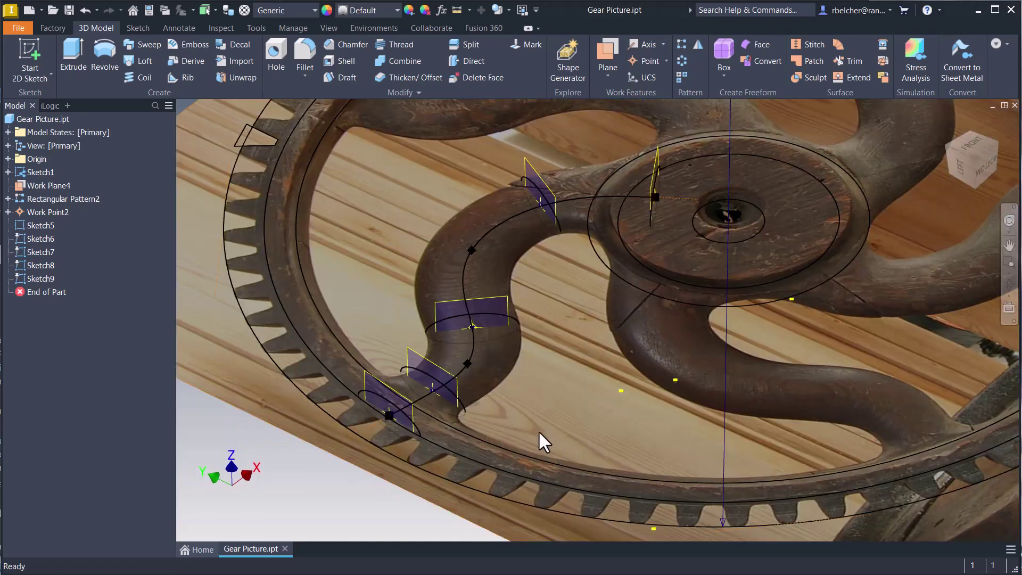
pyautogui.moveTo(515, 416); pyautogui.dragTo(703, 440, button='middle')
pyautogui.scroll(3, 577, 433)
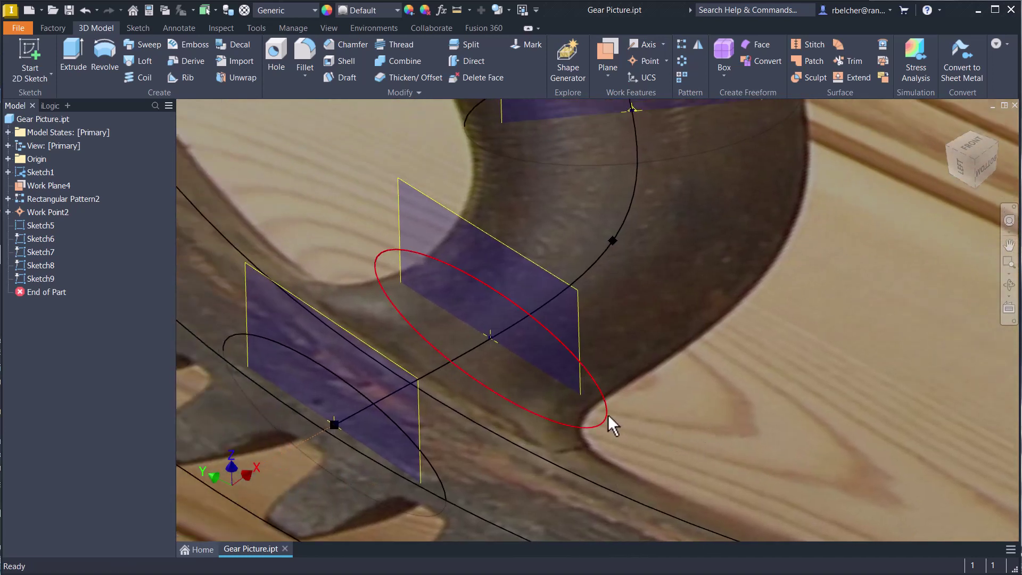
pyautogui.moveTo(608, 414); pyautogui.dragTo(593, 407)
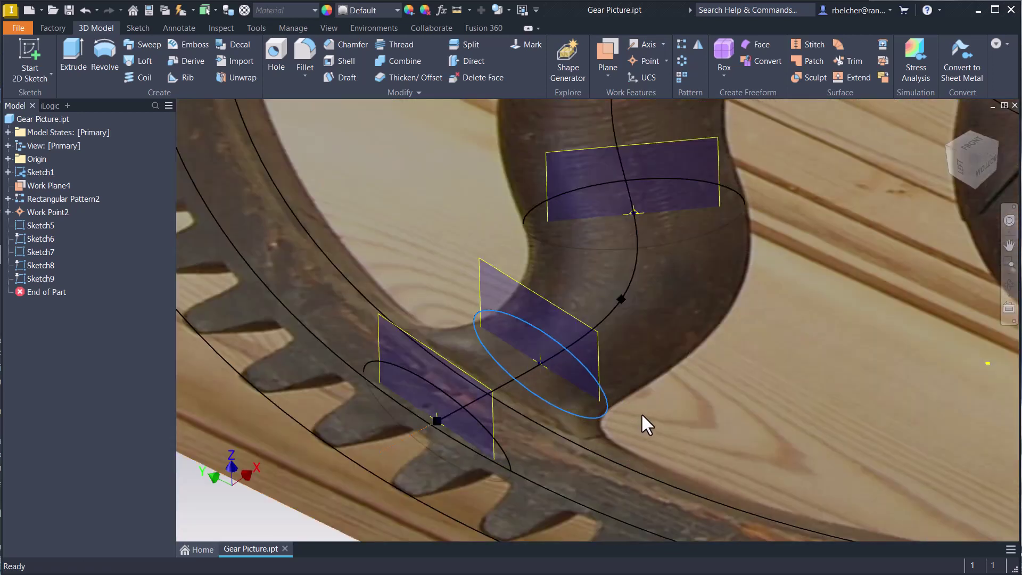
# - Enlarge the ellipse on the first work plane so it flares wider at the rim
pyautogui.press('F5')
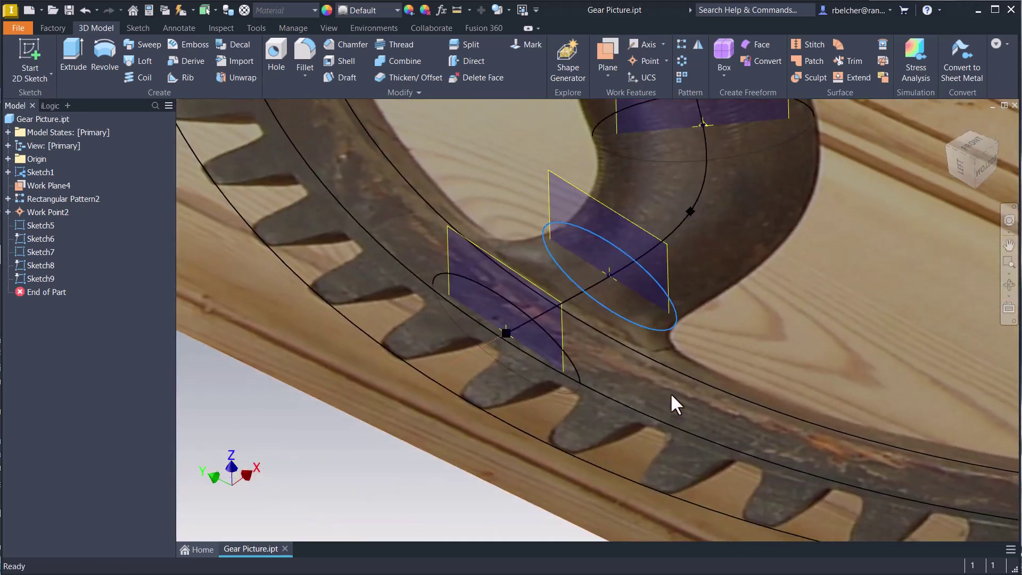
pyautogui.click(583, 390)
pyautogui.moveTo(582, 388); pyautogui.dragTo(627, 417)
pyautogui.press('F5')
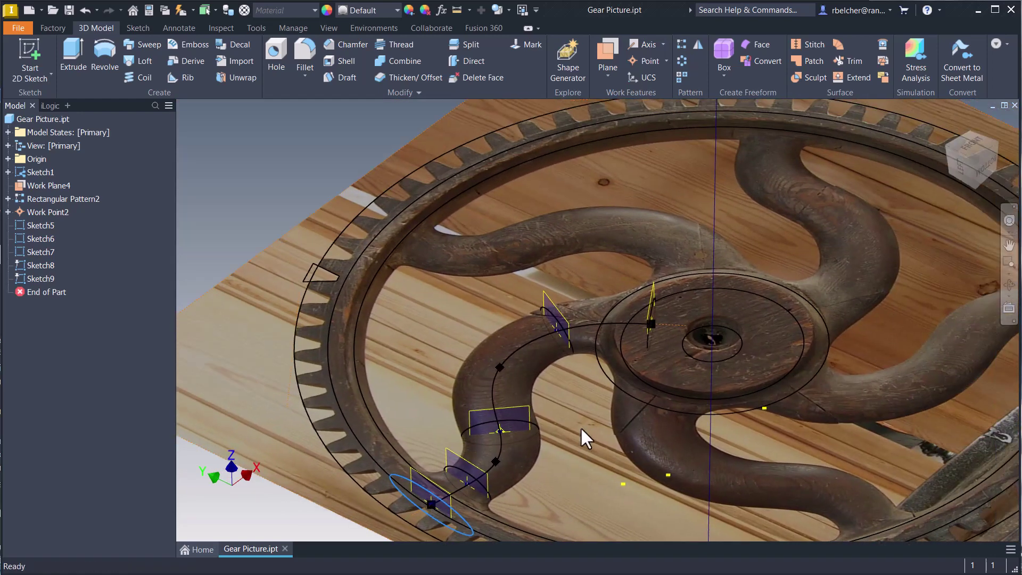
# - Enlarge the ellipse on the last work plane so it flares wider inside the hub
pyautogui.scroll(4, 601, 360)
pyautogui.keyDown('shift'); pyautogui.moveTo(601, 361); pyautogui.dragTo(500, 381, button='middle'); pyautogui.keyUp('shift')
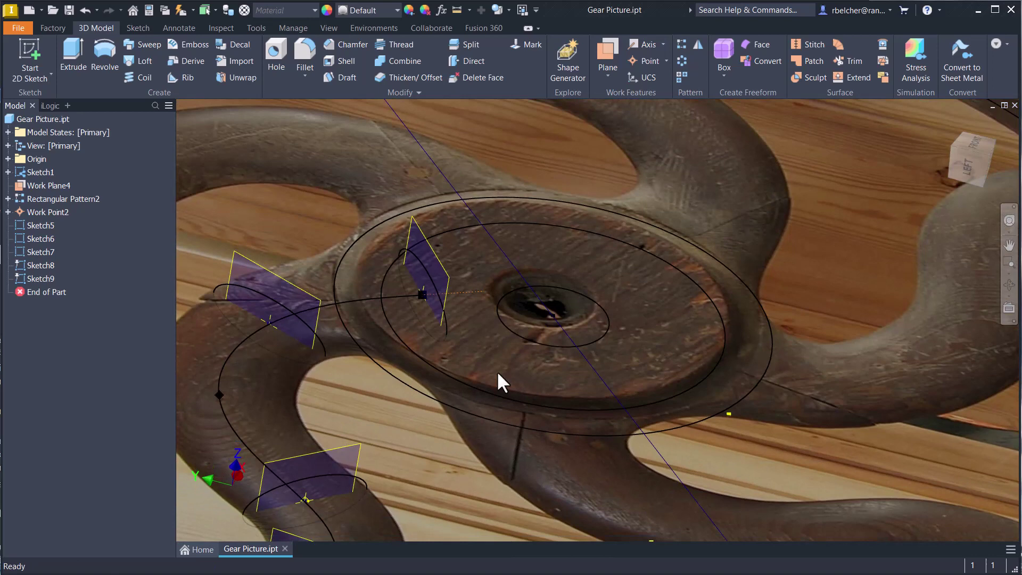
pyautogui.scroll(3, 434, 359)
pyautogui.moveTo(433, 358); pyautogui.dragTo(585, 355, button='middle')
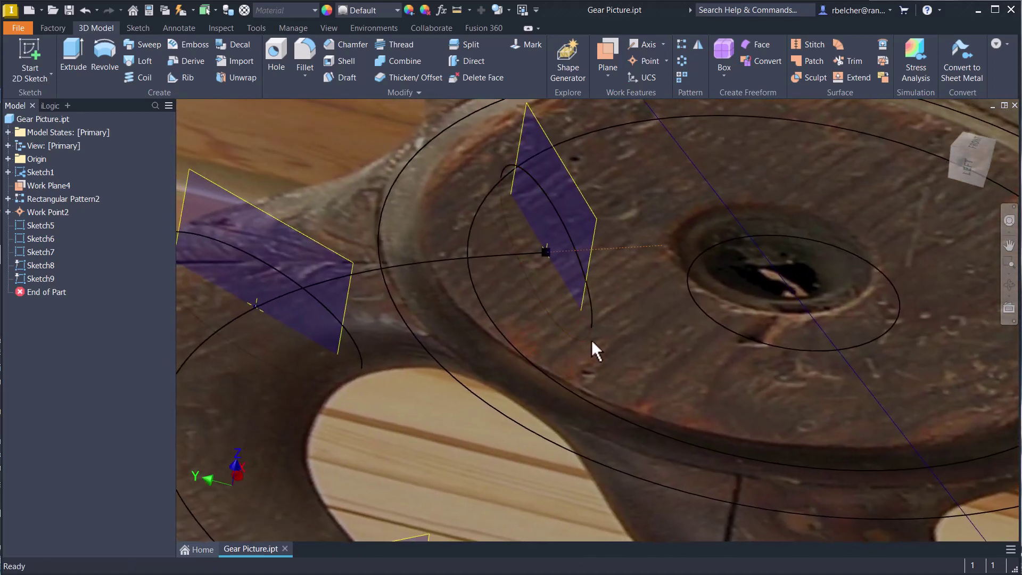
pyautogui.moveTo(588, 341); pyautogui.dragTo(605, 381)
pyautogui.scroll(-5, 532, 437)
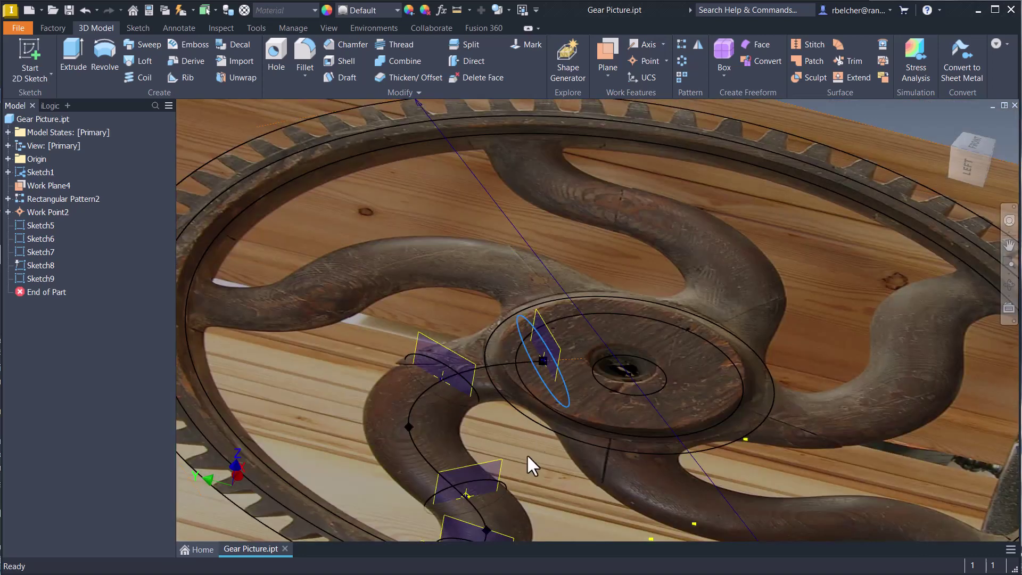
# - Start a solid Loft through the five ellipses in order along the spoke, from the rim to the hub
pyautogui.keyDown('shift'); pyautogui.moveTo(529, 457); pyautogui.dragTo(592, 397, button='middle'); pyautogui.keyUp('shift')
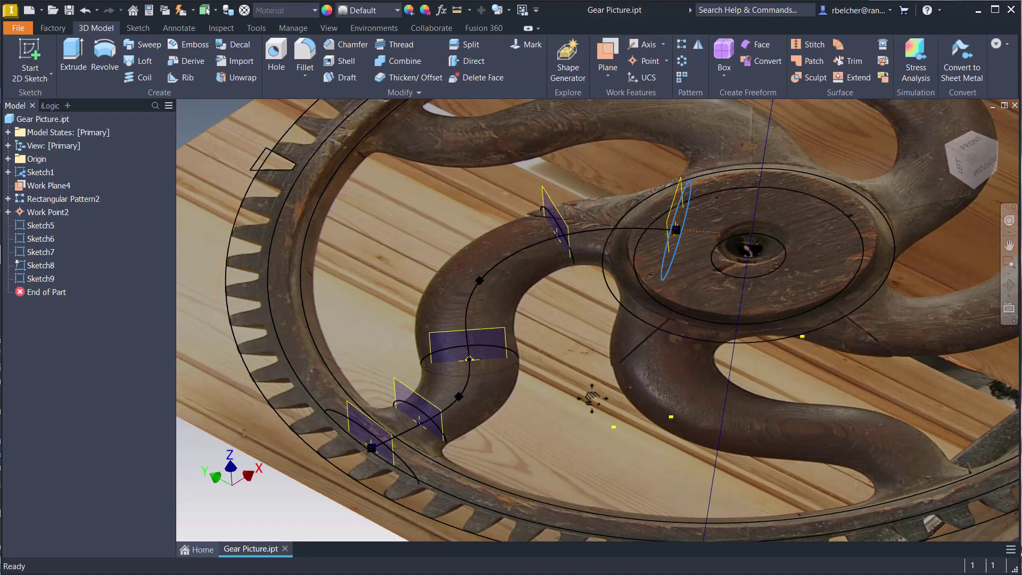
pyautogui.click(277, 518)
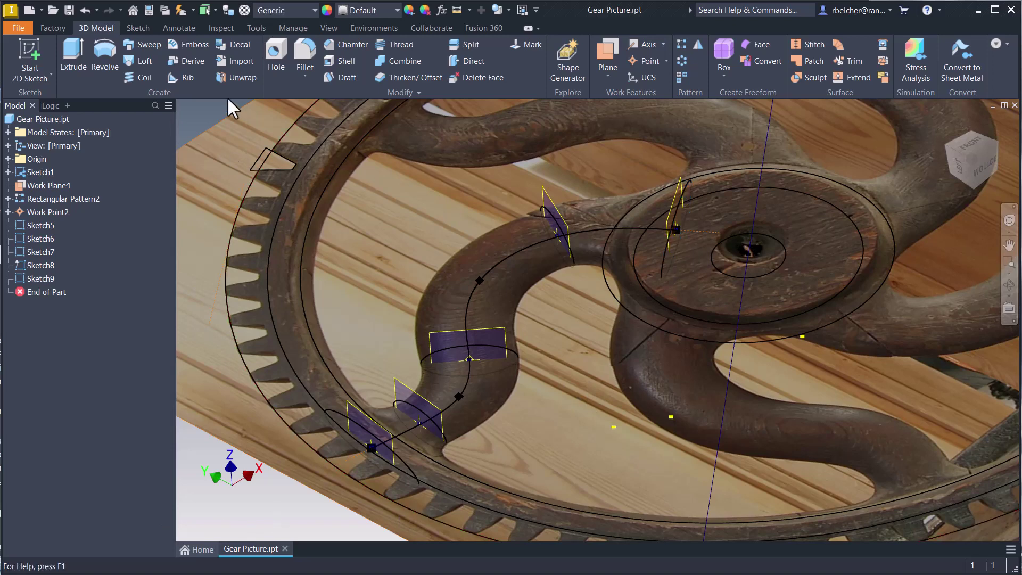
pyautogui.click(143, 60)
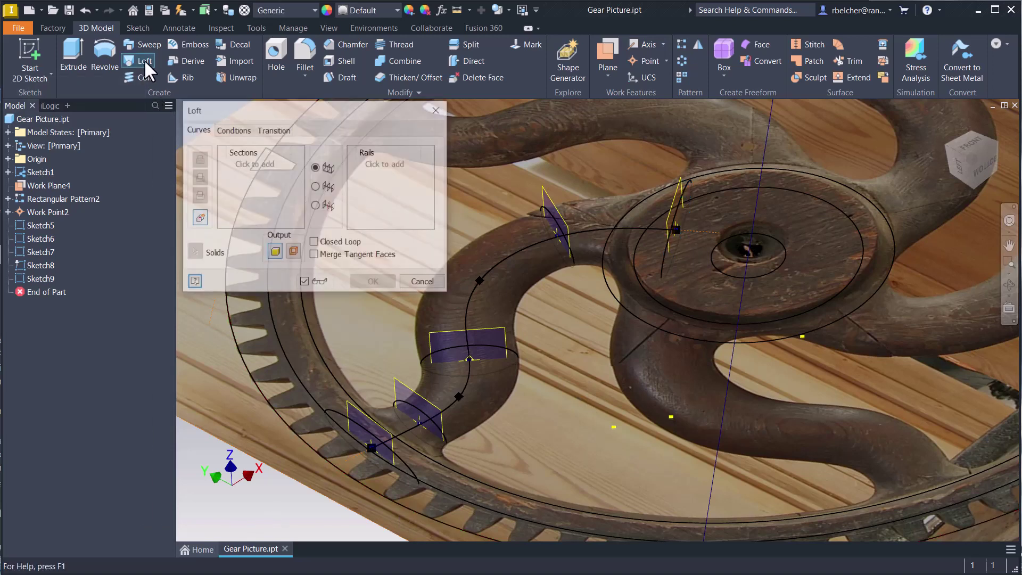
pyautogui.click(342, 422)
pyautogui.click(409, 407)
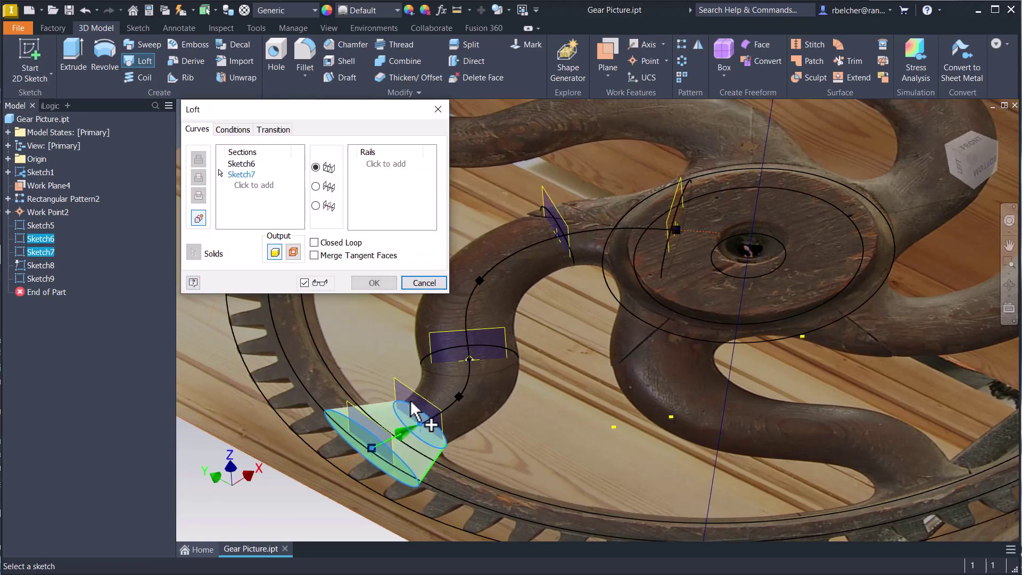
pyautogui.click(460, 349)
pyautogui.click(542, 210)
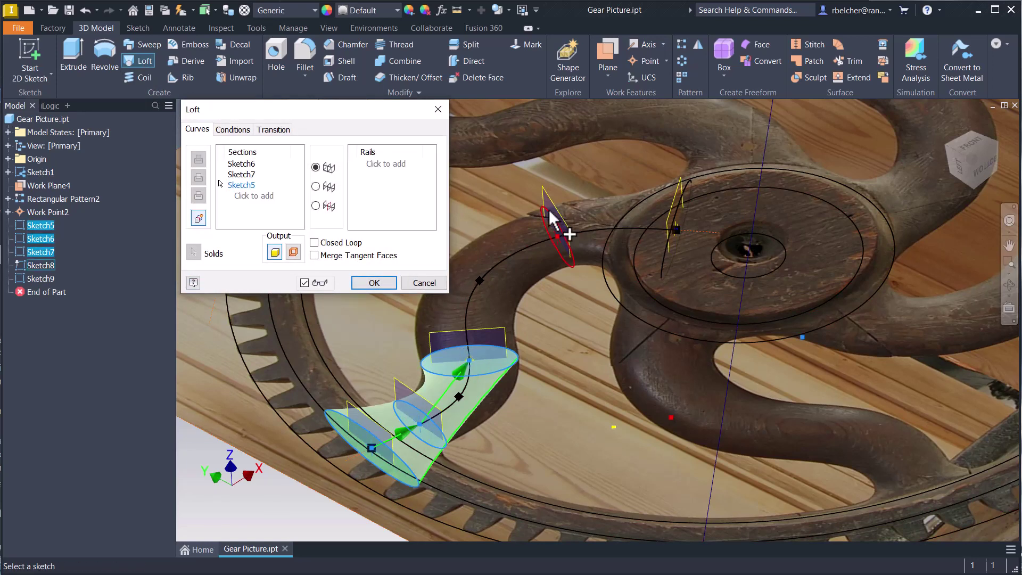
pyautogui.click(669, 244)
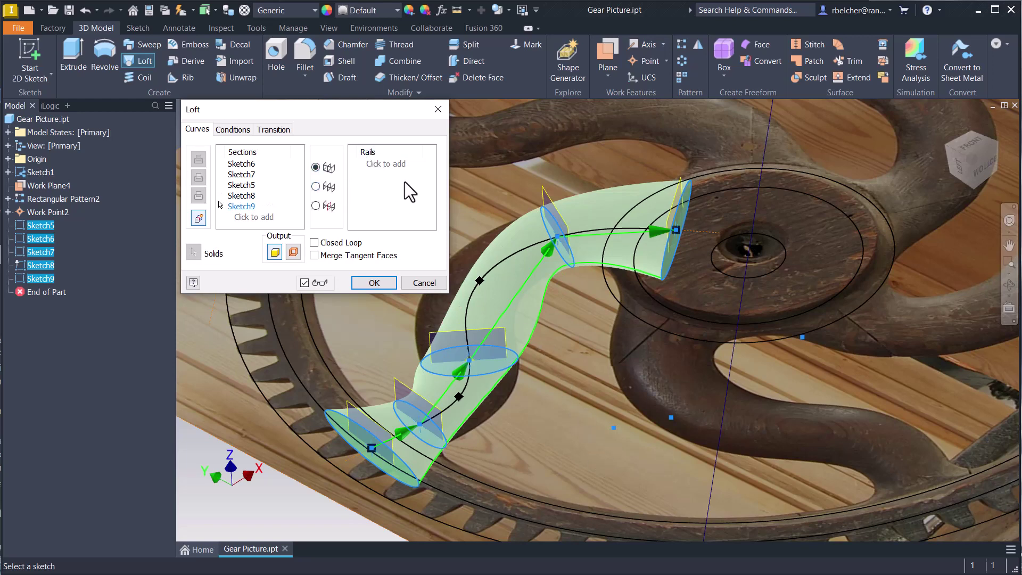
# - Guide the loft with the spoke spline as its center line and create the solid spoke
pyautogui.click(316, 187)
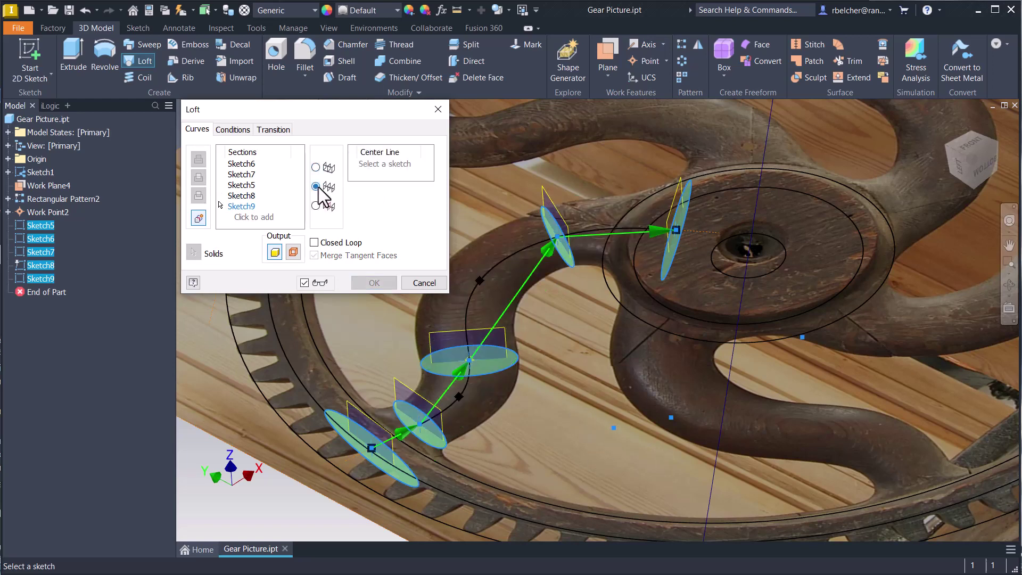
pyautogui.click(469, 302)
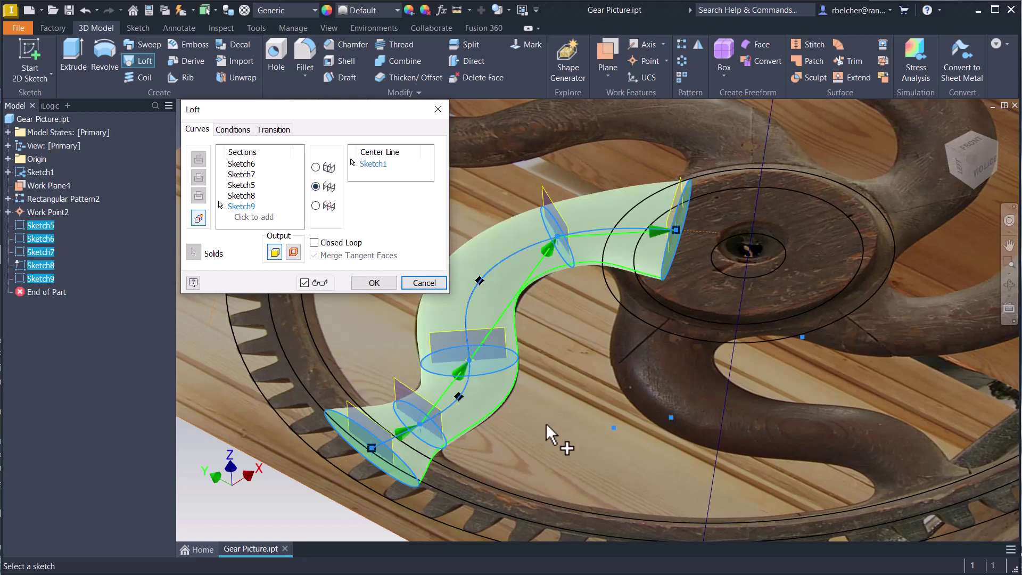
pyautogui.moveTo(546, 423)
pyautogui.keyDown('shift'); pyautogui.mouseDown(button='middle')
pyautogui.moveTo(552, 434)
pyautogui.moveTo(598, 398)
pyautogui.moveTo(595, 446)
pyautogui.moveTo(540, 486)
pyautogui.moveTo(606, 360)
pyautogui.moveTo(673, 466)
pyautogui.mouseUp(button='middle'); pyautogui.keyUp('shift')
pyautogui.scroll(-3, 678, 463)
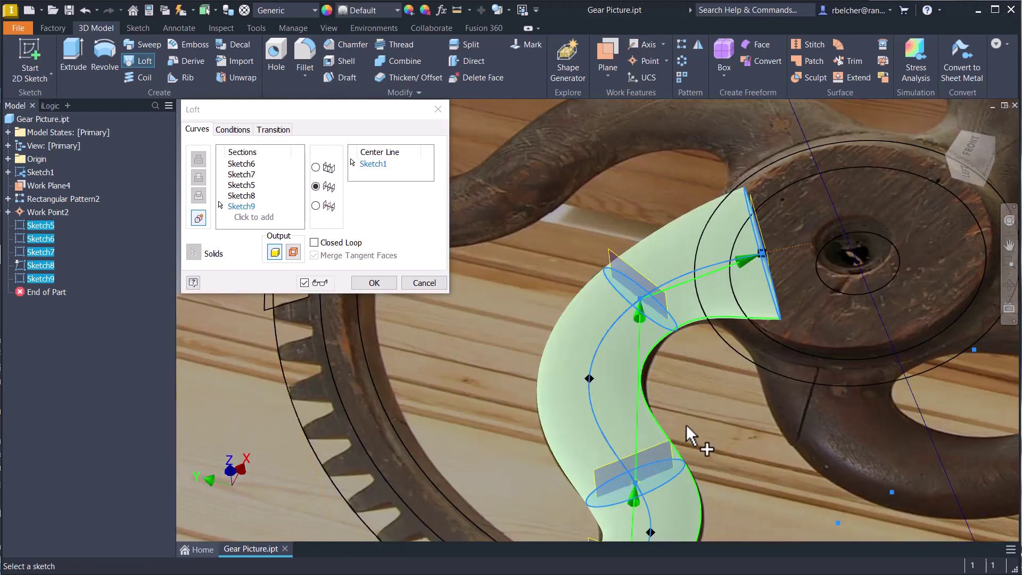
pyautogui.moveTo(686, 427); pyautogui.dragTo(661, 334, button='middle')
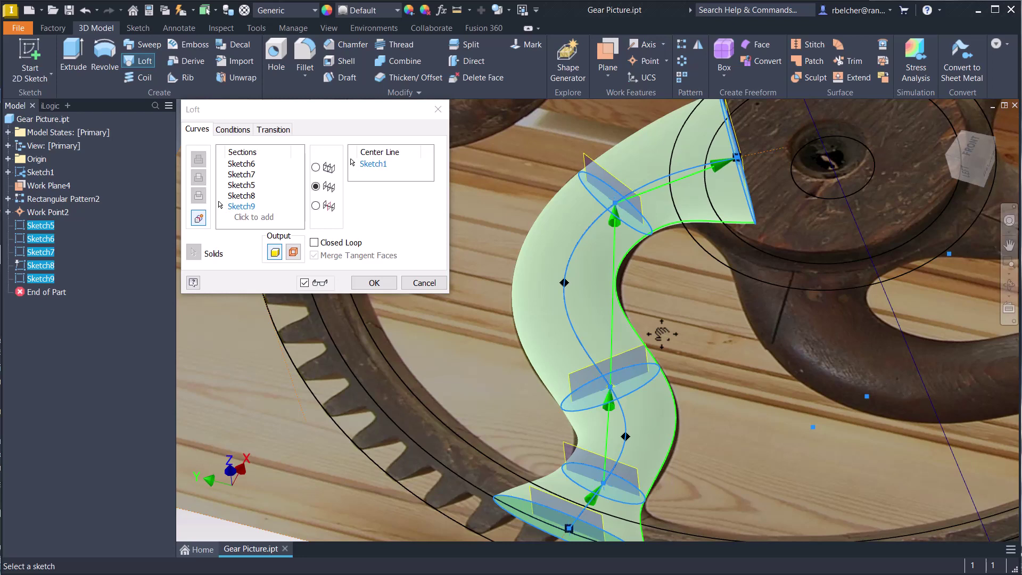
pyautogui.scroll(3, 551, 344)
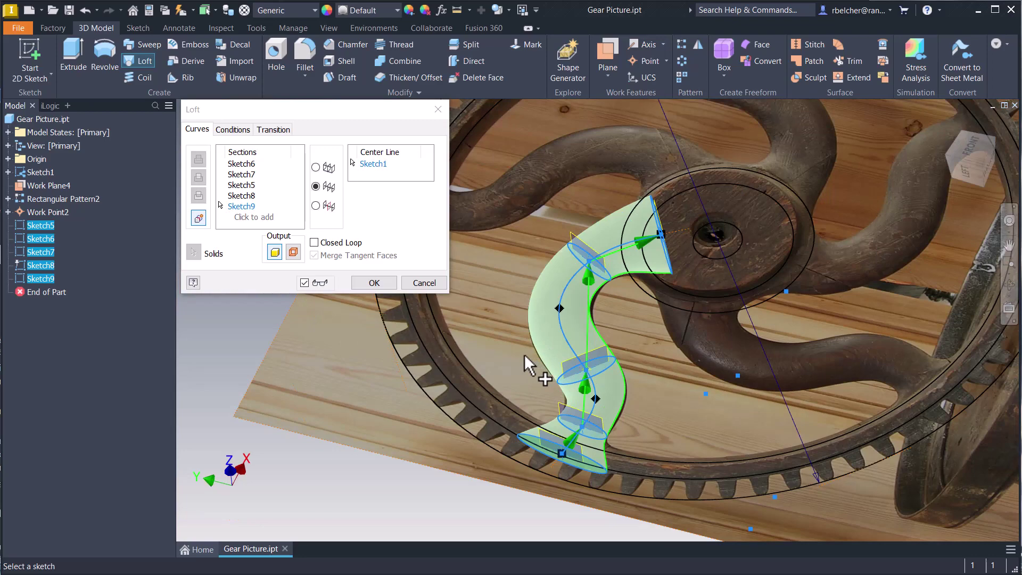
pyautogui.scroll(-3, 524, 353)
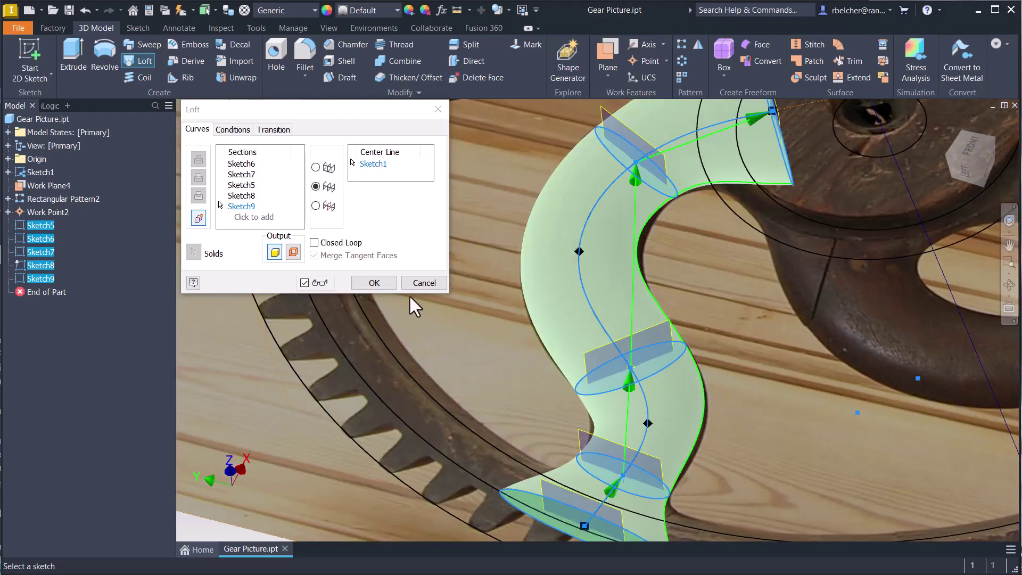
pyautogui.click(374, 282)
# - Hide the five remaining work planes along the lofted spoke
pyautogui.keyDown('shift'); pyautogui.moveTo(467, 353); pyautogui.dragTo(456, 334, button='middle'); pyautogui.keyUp('shift')
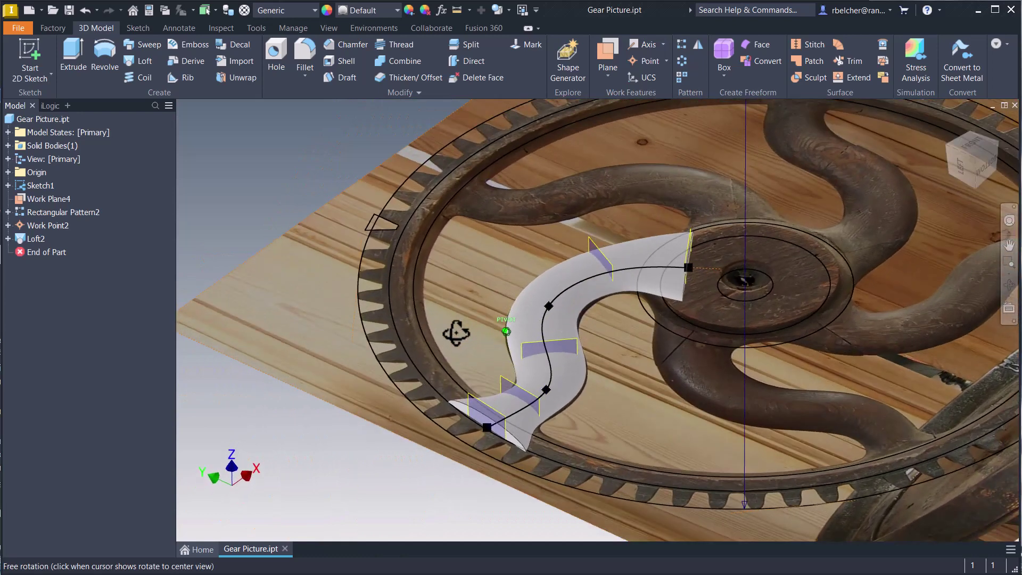
pyautogui.scroll(-3, 477, 384)
pyautogui.click(497, 429)
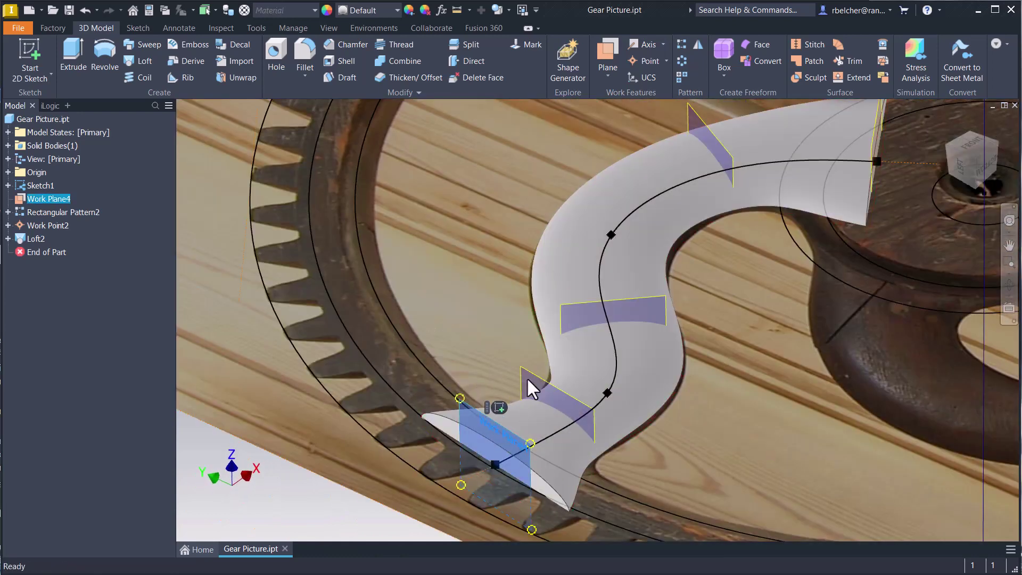
pyautogui.keyDown('ctrl'); pyautogui.click(531, 385); pyautogui.keyUp('ctrl')
pyautogui.keyDown('ctrl'); pyautogui.click(591, 314); pyautogui.keyUp('ctrl')
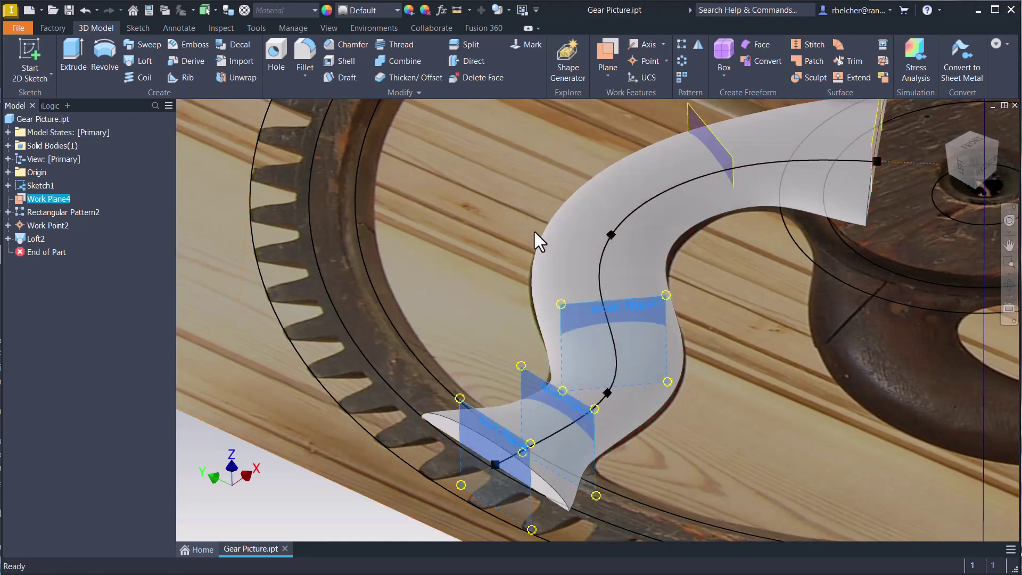
pyautogui.scroll(3, 534, 232)
pyautogui.keyDown('ctrl'); pyautogui.click(636, 169); pyautogui.keyUp('ctrl')
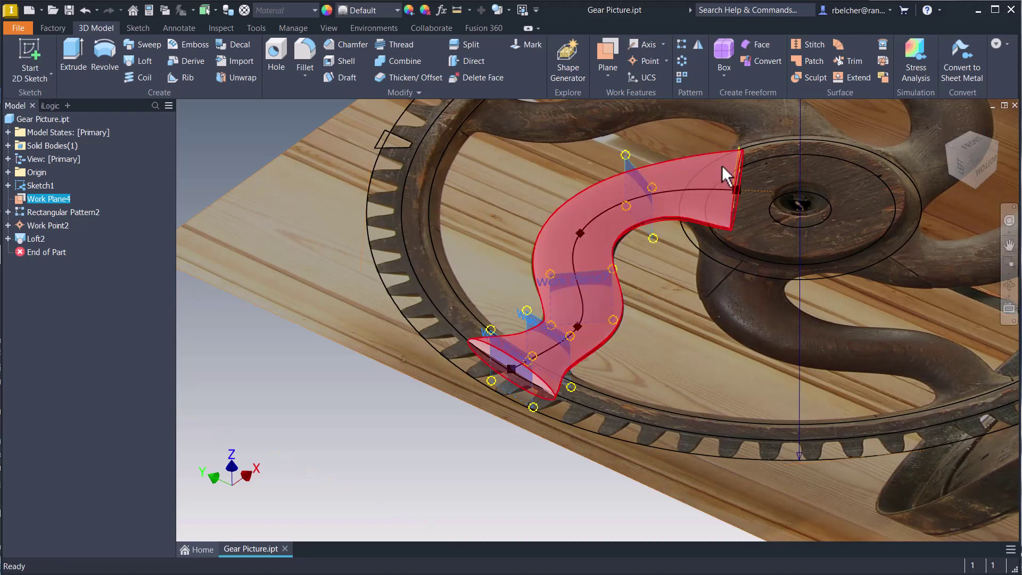
pyautogui.keyDown('ctrl'); pyautogui.click(735, 170); pyautogui.keyUp('ctrl')
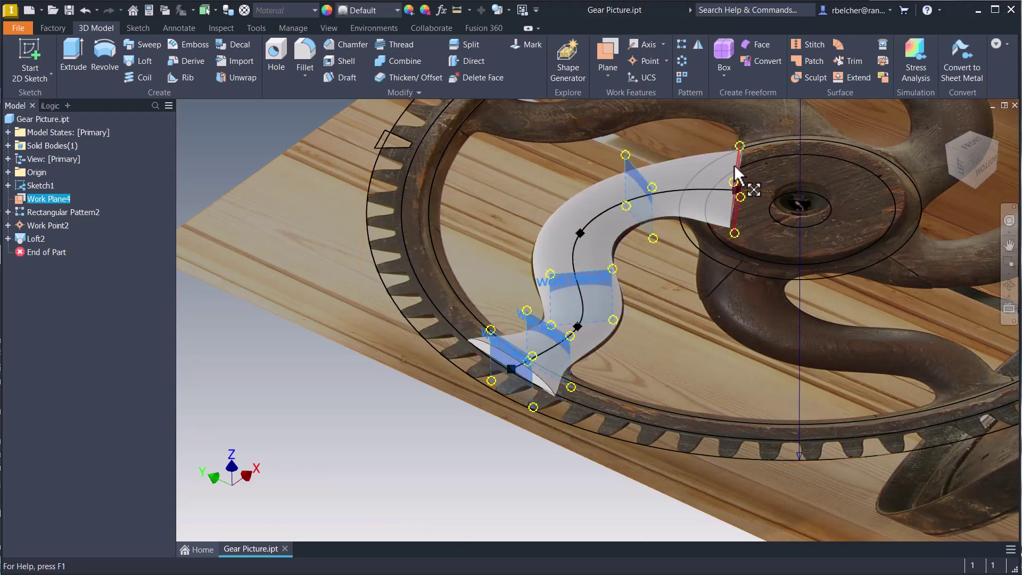
pyautogui.rightClick(734, 170)
pyautogui.click(752, 177)
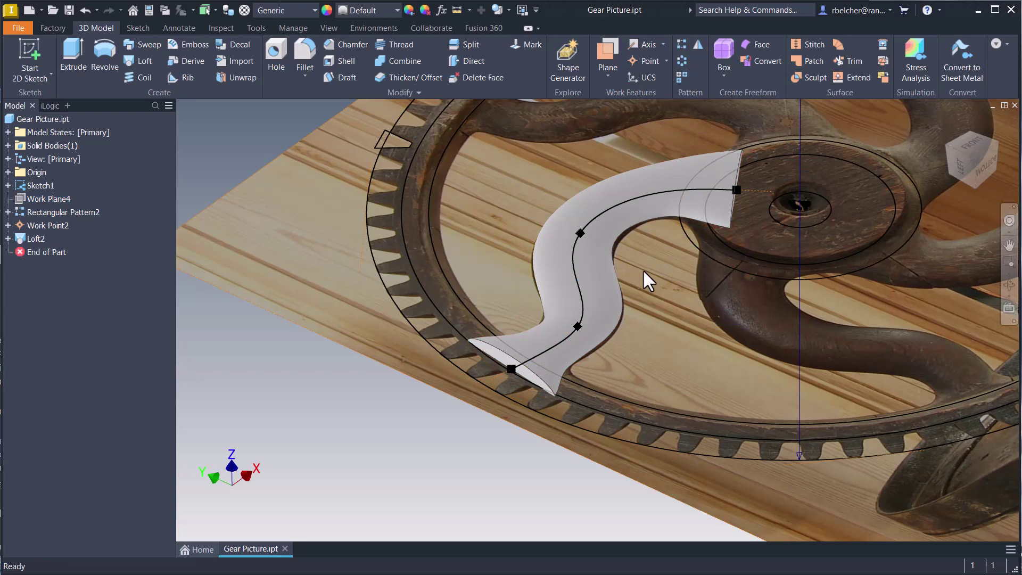
# - Extrude the inner rim ring and the outer hub ring together, symmetrically about the sketch plane by 0.625 in
pyautogui.scroll(5, 559, 341)
pyautogui.moveTo(557, 340); pyautogui.dragTo(494, 369, button='middle')
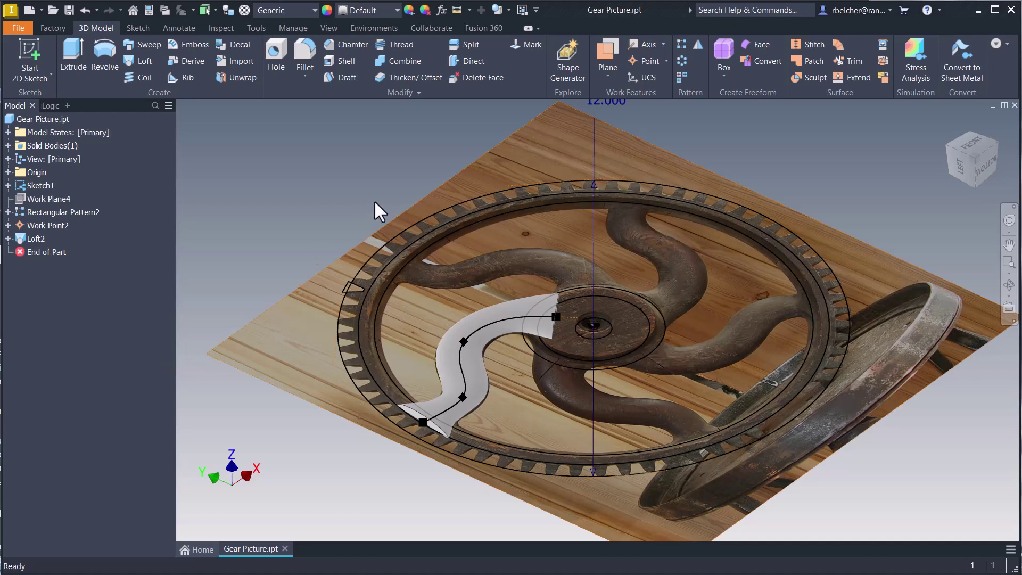
pyautogui.click(73, 58)
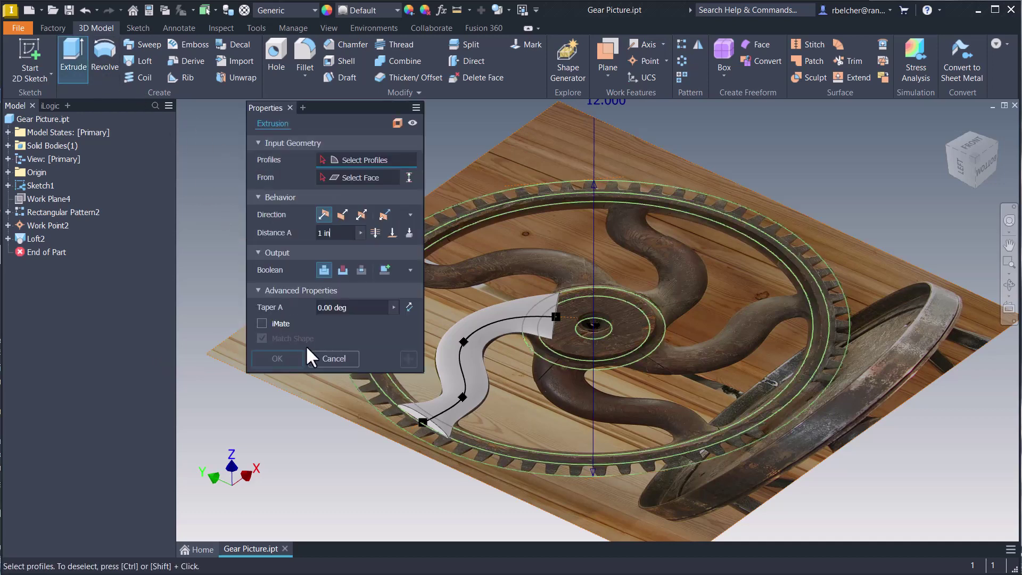
pyautogui.moveTo(545, 233); pyautogui.dragTo(559, 232, button='middle')
pyautogui.scroll(5, 553, 238)
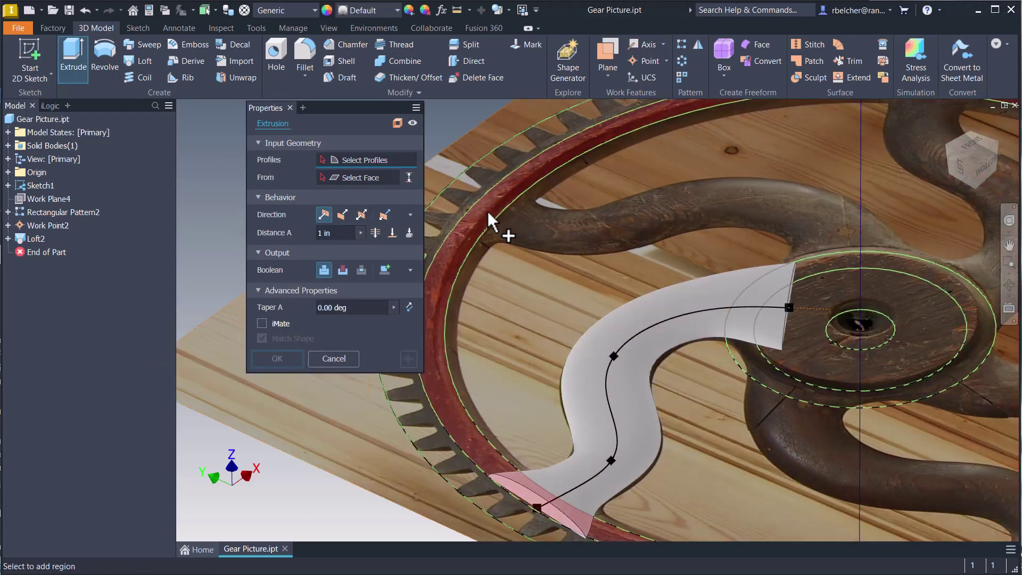
pyautogui.click(488, 213)
pyautogui.scroll(-3, 505, 280)
pyautogui.scroll(4, 620, 326)
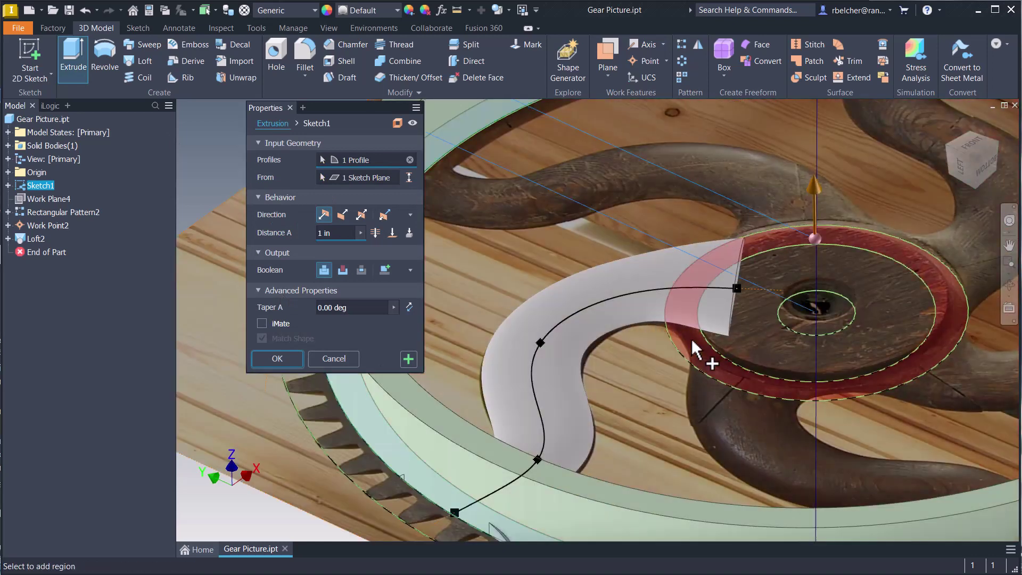
pyautogui.click(701, 346)
pyautogui.scroll(-3, 684, 367)
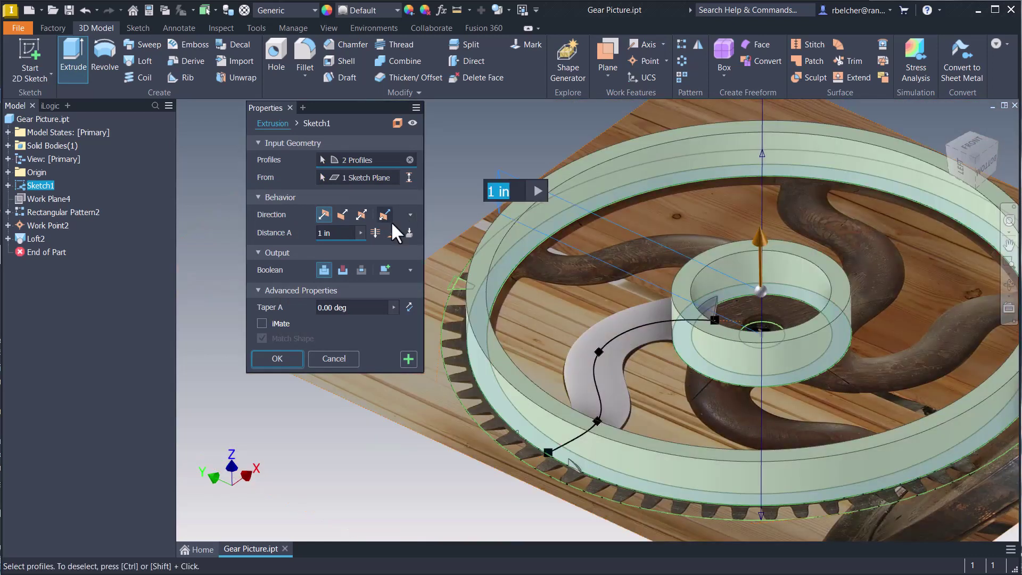
pyautogui.click(361, 214)
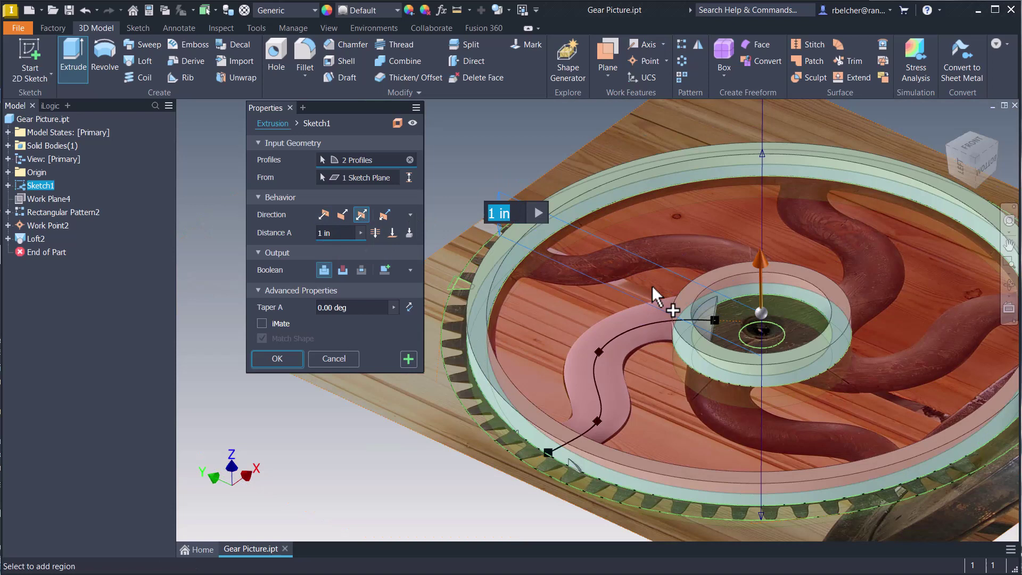
pyautogui.moveTo(765, 260); pyautogui.dragTo(763, 269)
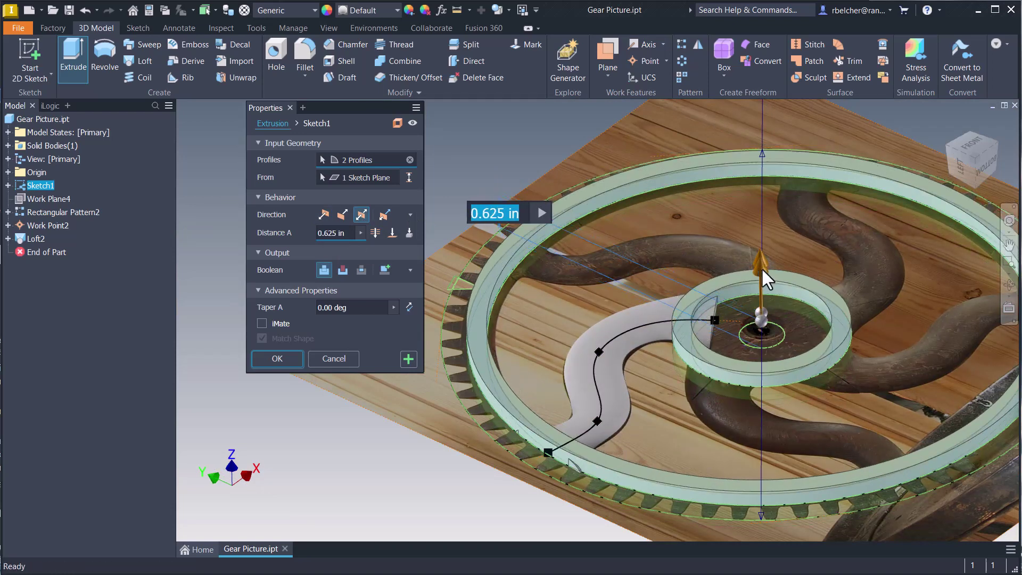
pyautogui.moveTo(694, 333)
pyautogui.keyDown('shift'); pyautogui.mouseDown(button='middle')
pyautogui.moveTo(736, 312)
pyautogui.moveTo(595, 334)
pyautogui.mouseUp(button='middle'); pyautogui.keyUp('shift')
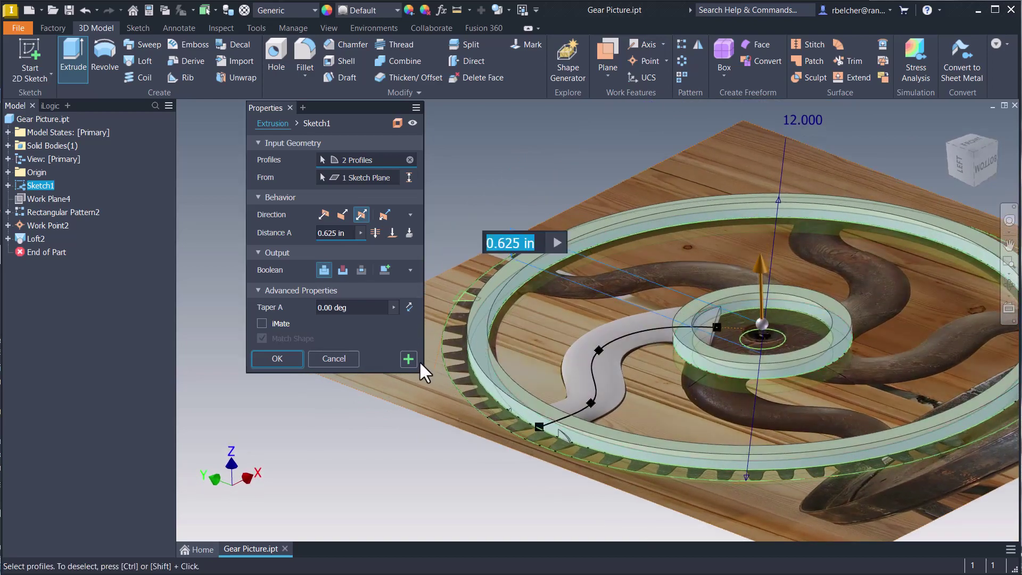
pyautogui.click(411, 360)
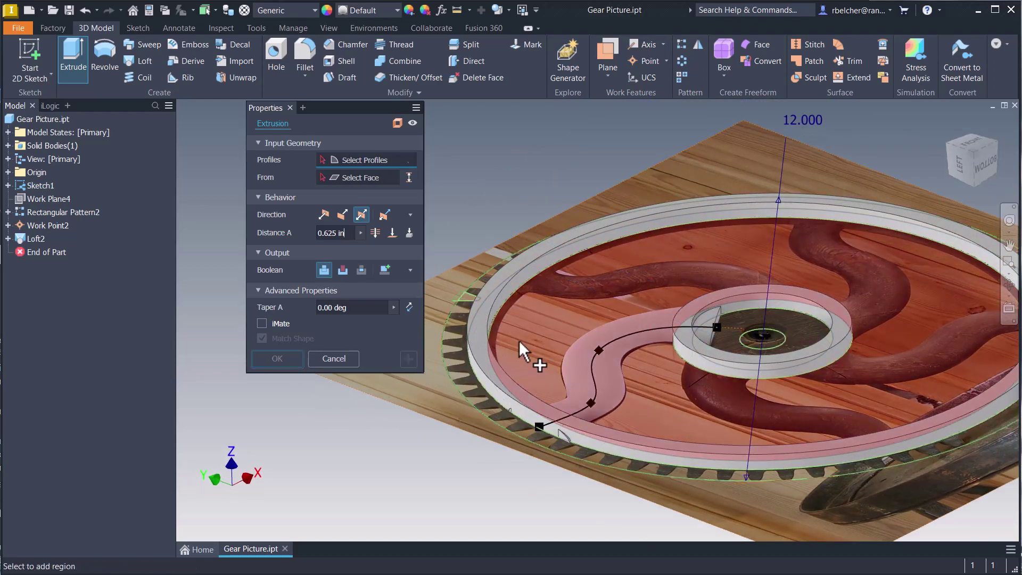
# - Extrude the inner hub region around the open bore symmetrically by 1.000 in
pyautogui.click(746, 317)
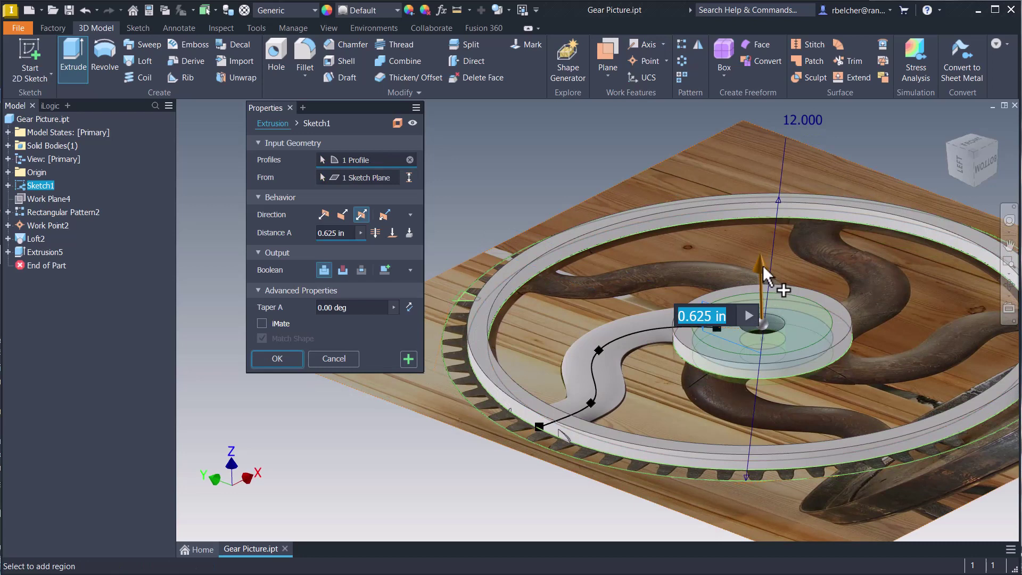
pyautogui.moveTo(762, 265); pyautogui.dragTo(757, 255)
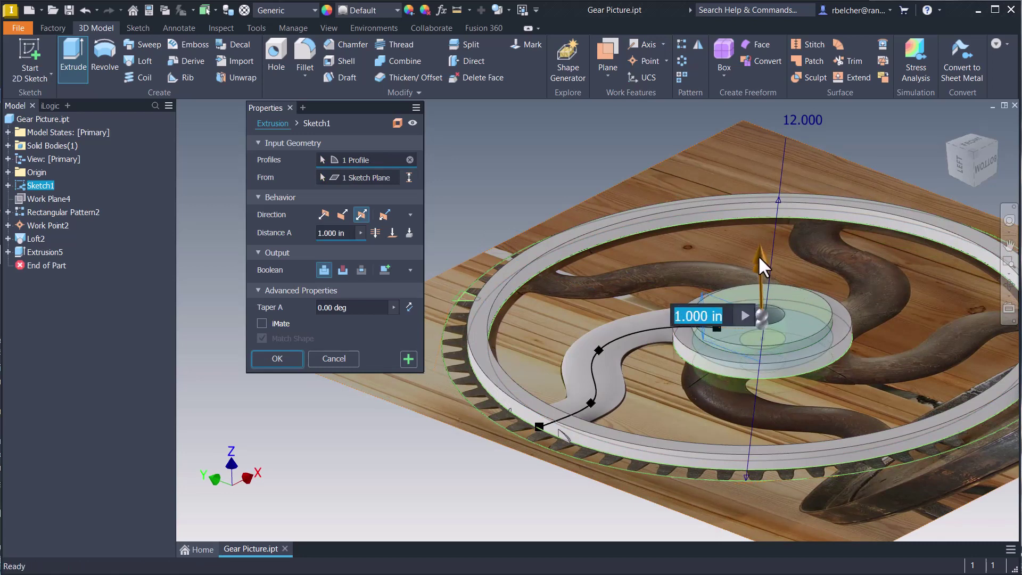
pyautogui.click(407, 359)
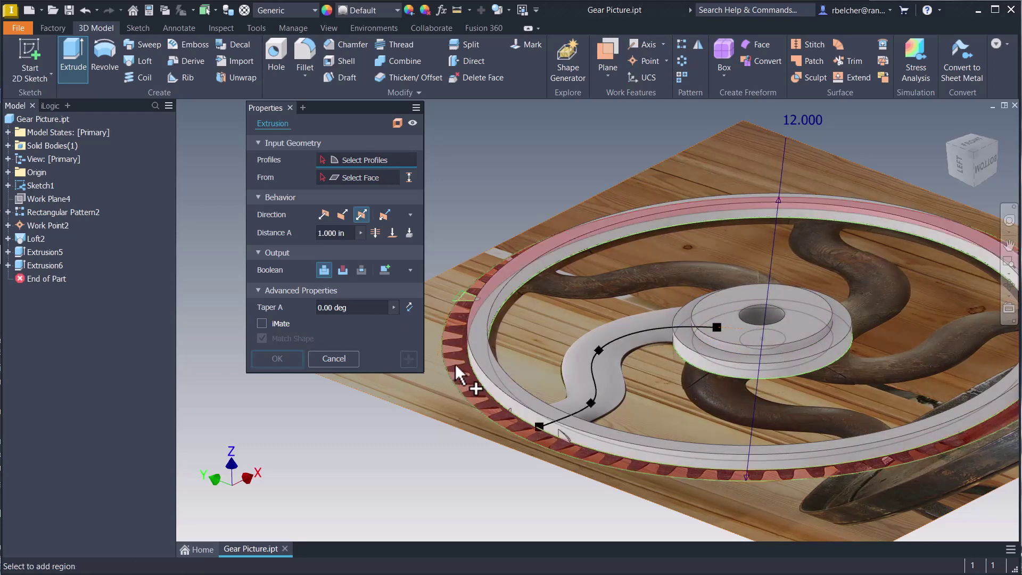
# - Extrude the outer tooth ring, including the small tooth-gap region, symmetrically by 0.500 in
pyautogui.click(455, 363)
pyautogui.scroll(3, 433, 274)
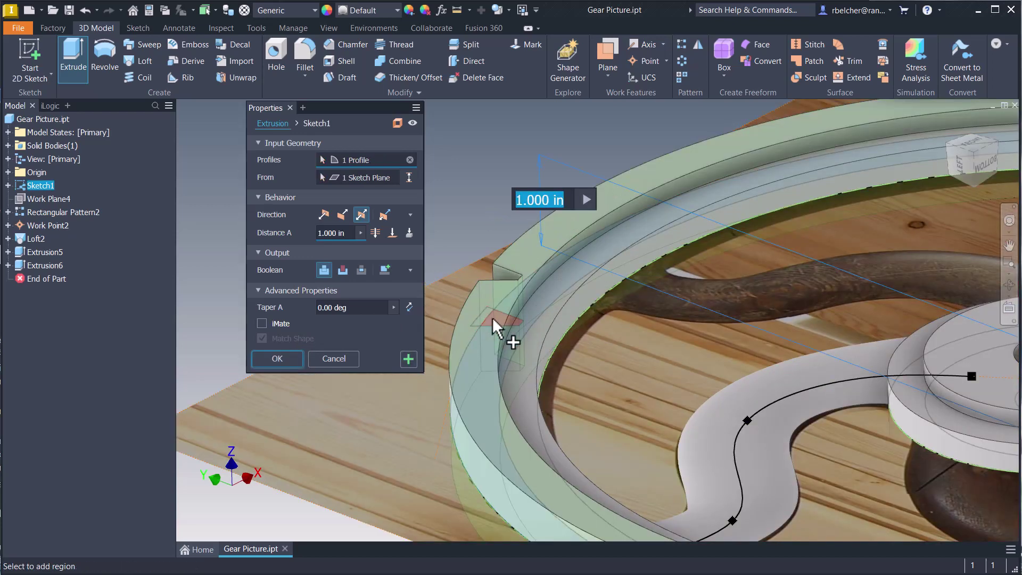
pyautogui.click(493, 317)
pyautogui.scroll(-3, 455, 276)
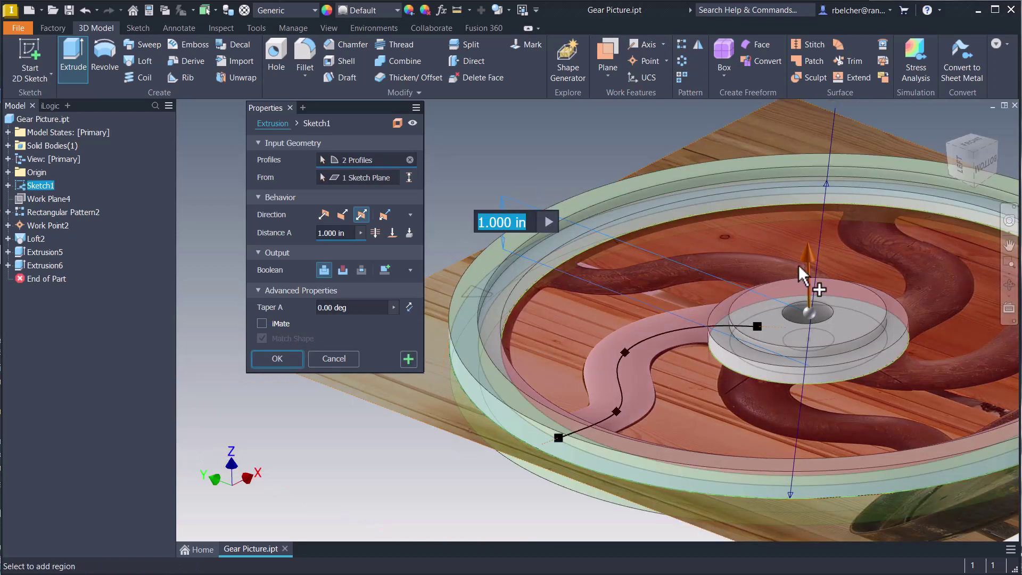
pyautogui.moveTo(807, 254); pyautogui.dragTo(805, 267)
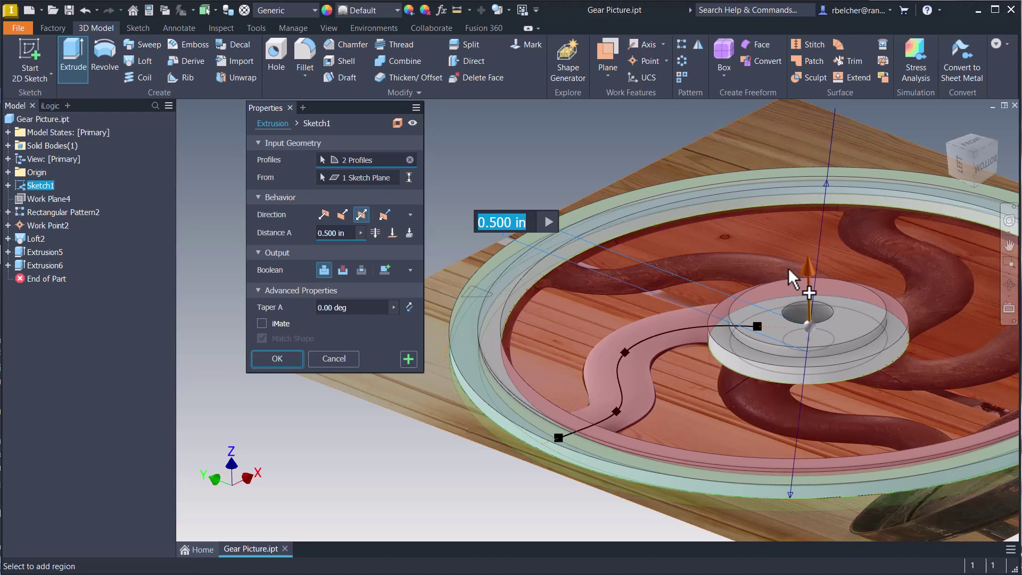
pyautogui.click(270, 357)
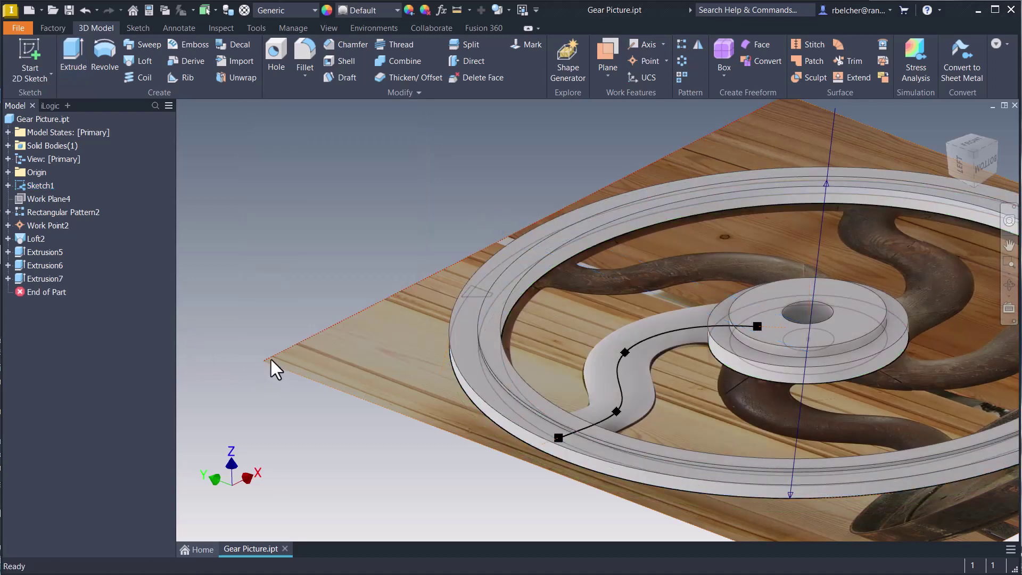
# - Cut the small tooth-gap profile symmetrically through all of the outer ring to form the first tooth gap
pyautogui.press('F6')
pyautogui.keyDown('shift'); pyautogui.moveTo(286, 336); pyautogui.dragTo(357, 364, button='middle'); pyautogui.keyUp('shift')
pyautogui.keyDown('shift'); pyautogui.moveTo(368, 320); pyautogui.dragTo(416, 287, button='middle'); pyautogui.keyUp('shift')
pyautogui.scroll(3, 342, 372)
pyautogui.scroll(3, 416, 288)
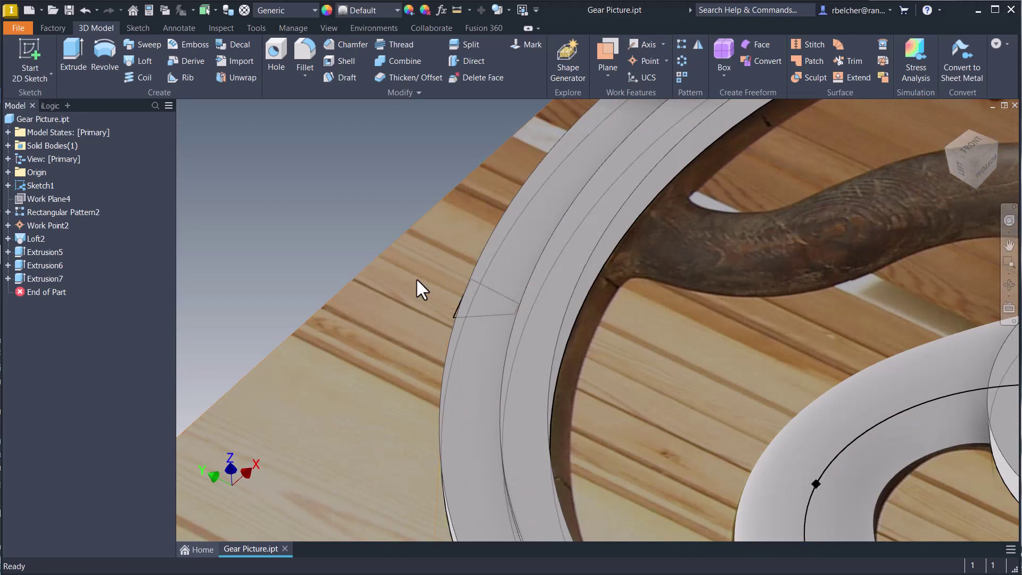
pyautogui.press('e')
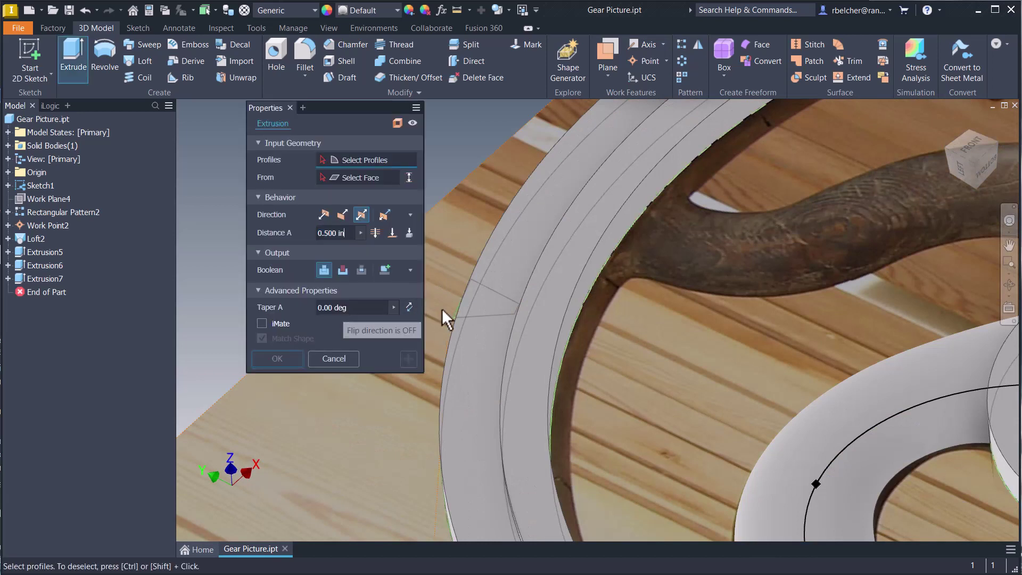
pyautogui.scroll(3, 456, 305)
pyautogui.click(461, 311)
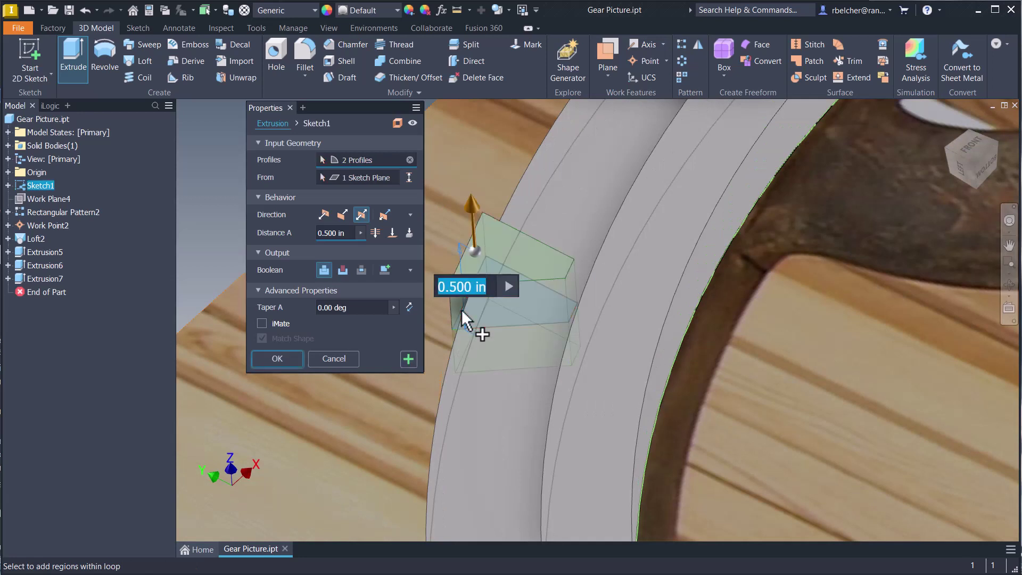
pyautogui.click(343, 270)
pyautogui.click(375, 233)
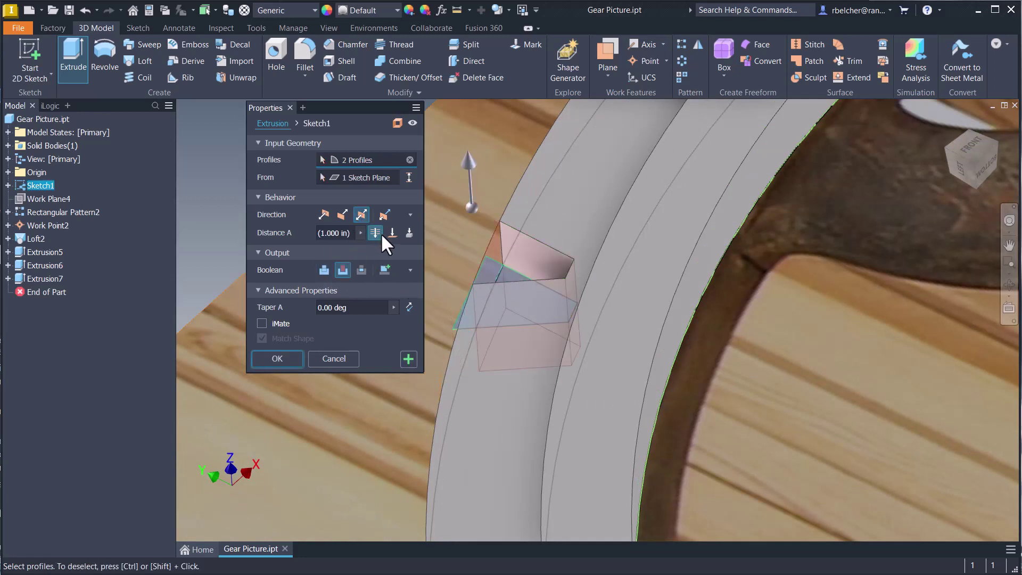
pyautogui.scroll(-2, 516, 289)
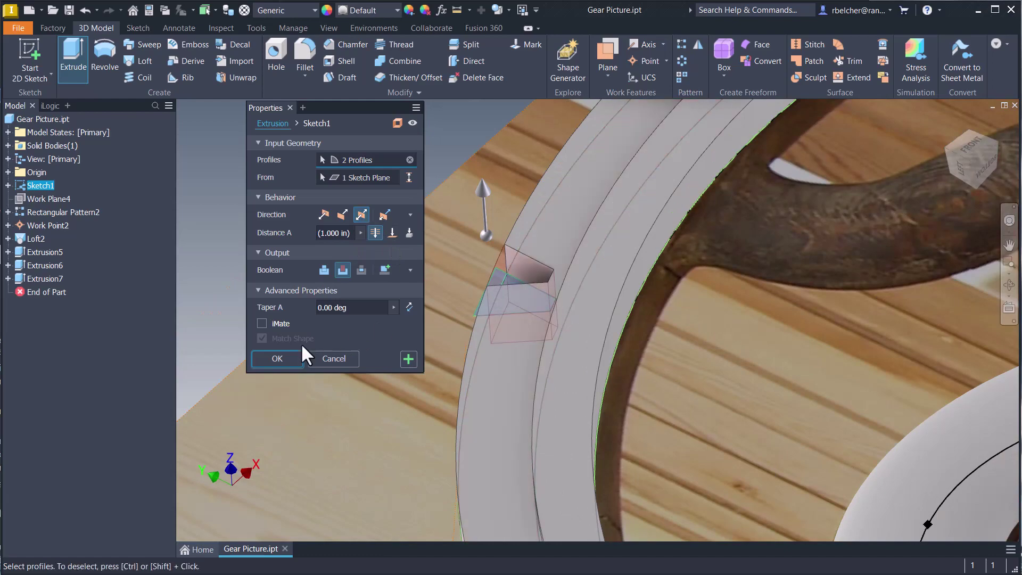
pyautogui.click(277, 359)
pyautogui.scroll(-5, 354, 354)
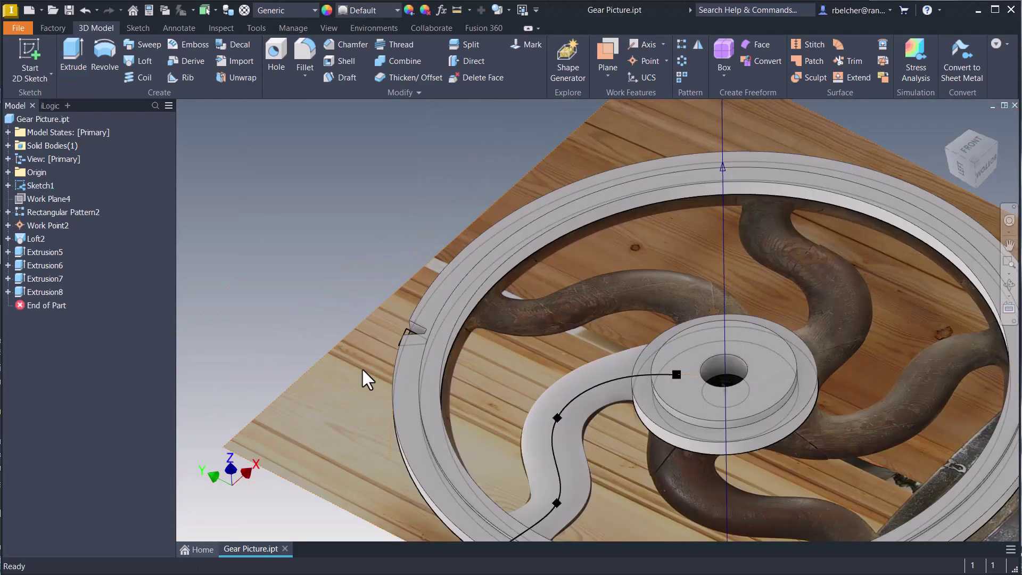
# - Circular-pattern the tooth-gap cut around the gear's centre axis with 66 occurrences over 360 degrees
pyautogui.keyDown('shift'); pyautogui.moveTo(362, 367); pyautogui.dragTo(438, 365, button='middle'); pyautogui.keyUp('shift')
pyautogui.scroll(5, 438, 365)
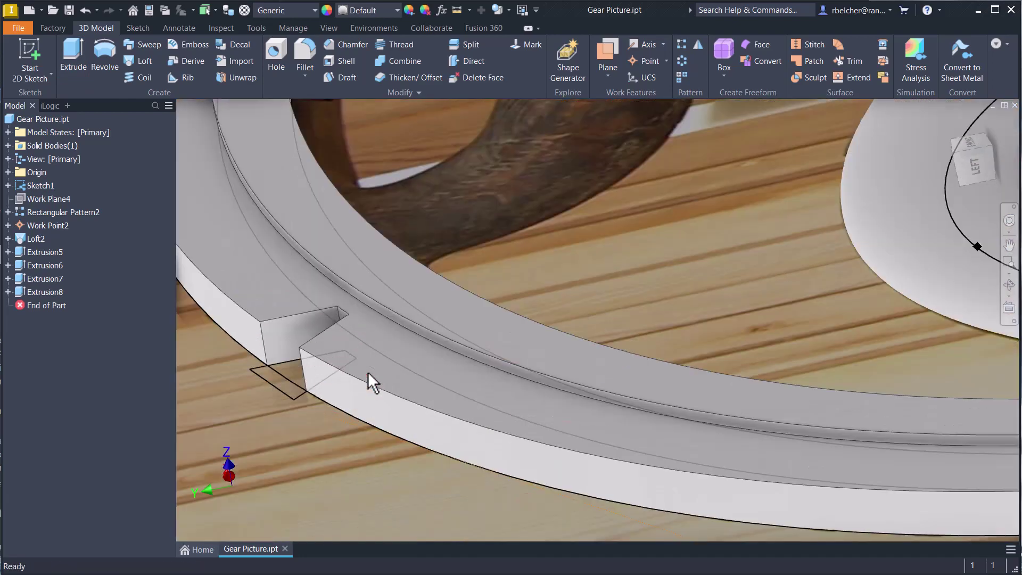
pyautogui.moveTo(369, 381); pyautogui.dragTo(462, 366, button='middle')
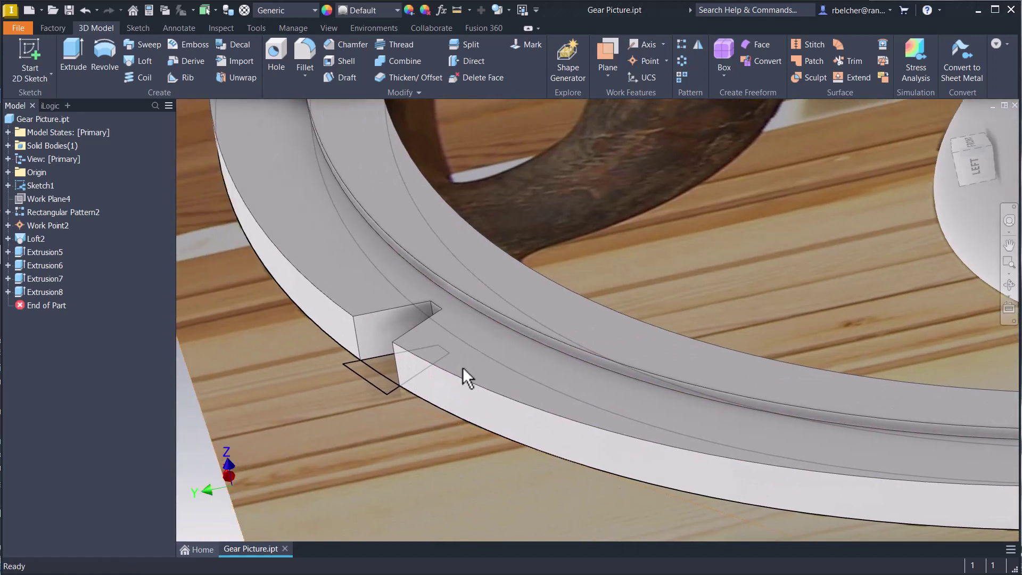
pyautogui.click(681, 59)
pyautogui.moveTo(676, 240); pyautogui.dragTo(726, 256, button='middle')
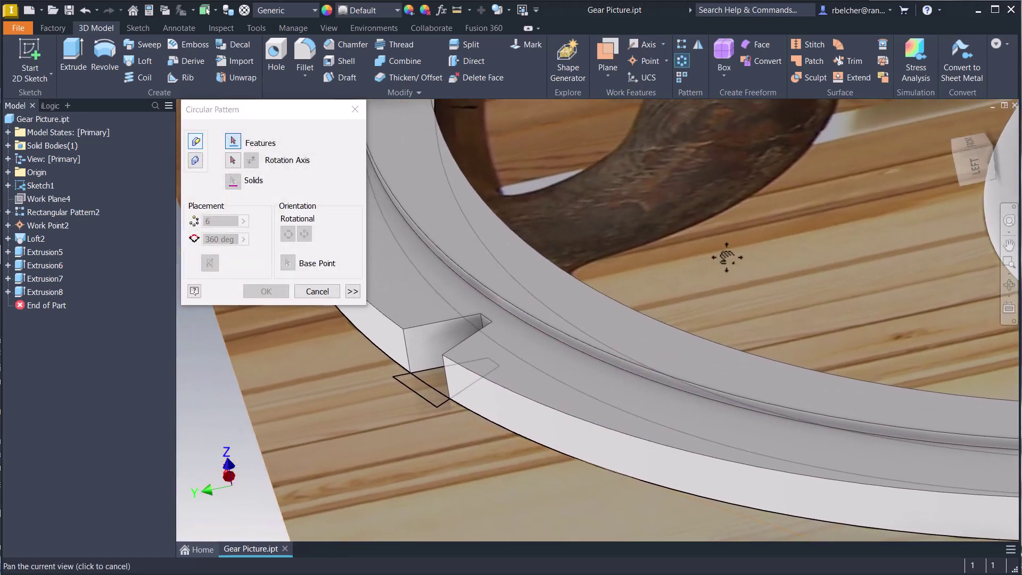
pyautogui.click(440, 346)
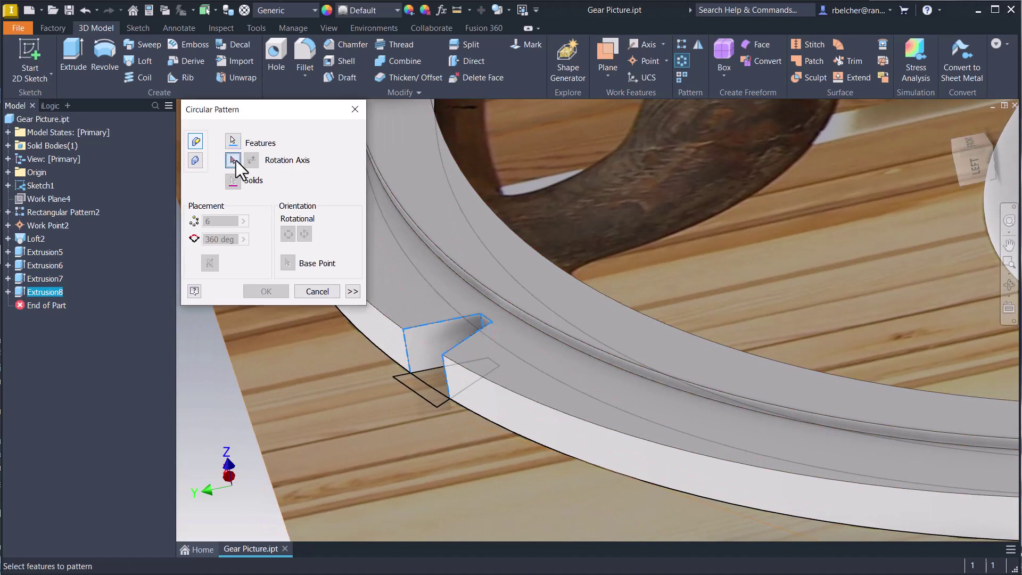
pyautogui.click(233, 160)
pyautogui.click(393, 352)
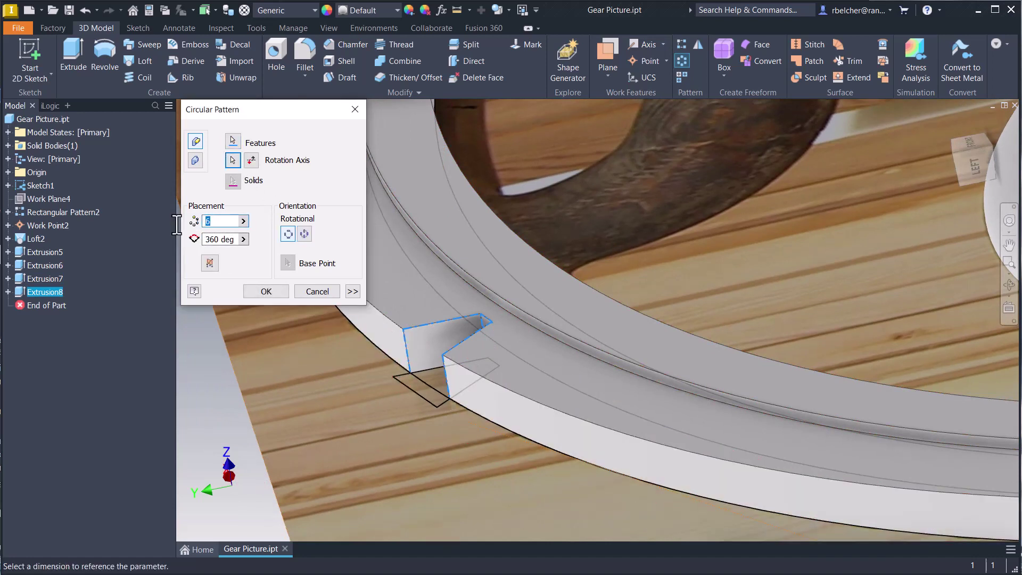
pyautogui.write('66')
pyautogui.click(264, 291)
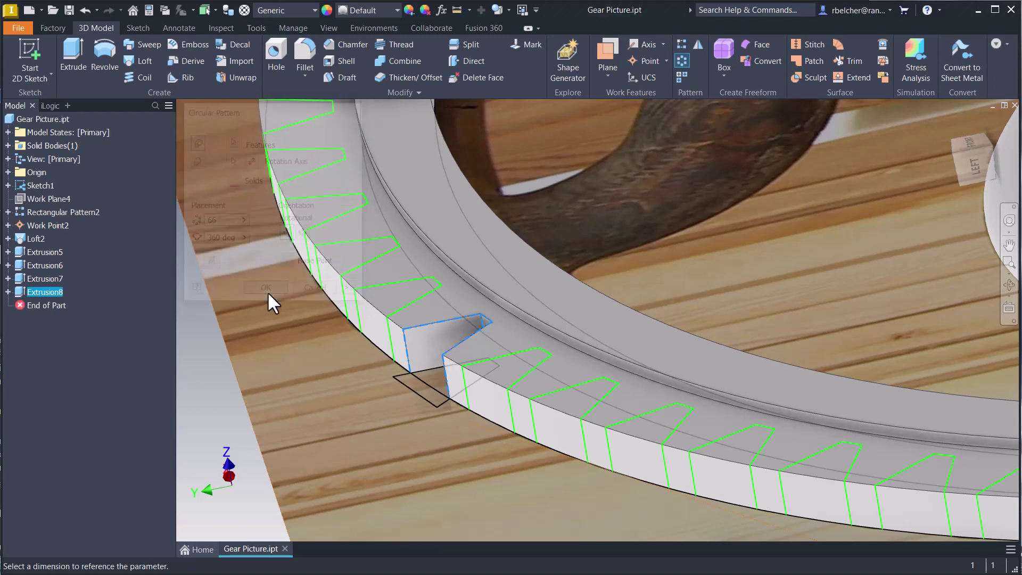
# - Circular-pattern the lofted curved spoke around the hub axis with 5 occurrences over 360 degrees
pyautogui.scroll(-10, 351, 327)
pyautogui.press('F4')
pyautogui.moveTo(392, 312); pyautogui.dragTo(333, 331)
pyautogui.press('F2')
pyautogui.moveTo(410, 229); pyautogui.dragTo(450, 370)
pyautogui.scroll(5, 450, 371)
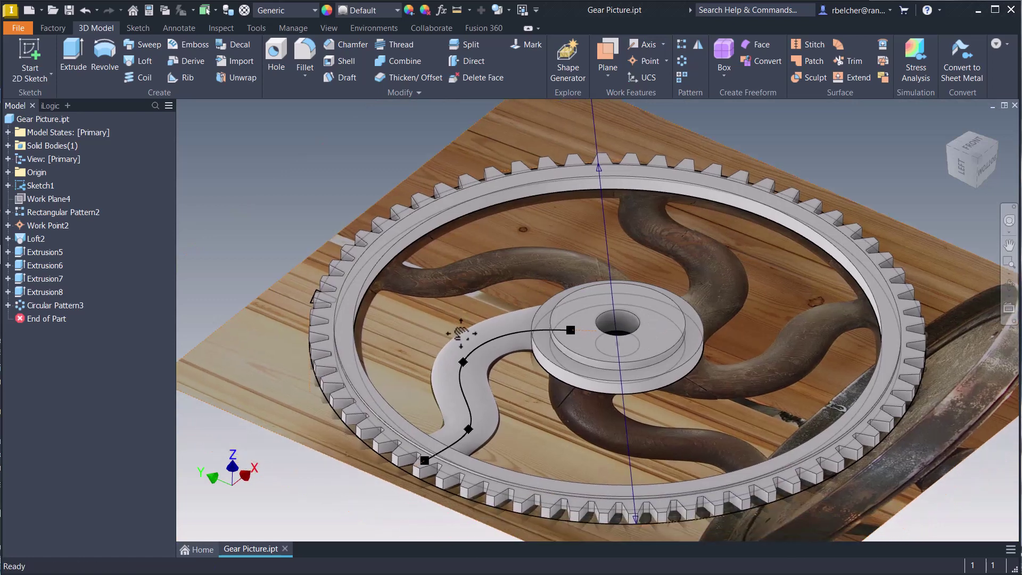
pyautogui.click(680, 60)
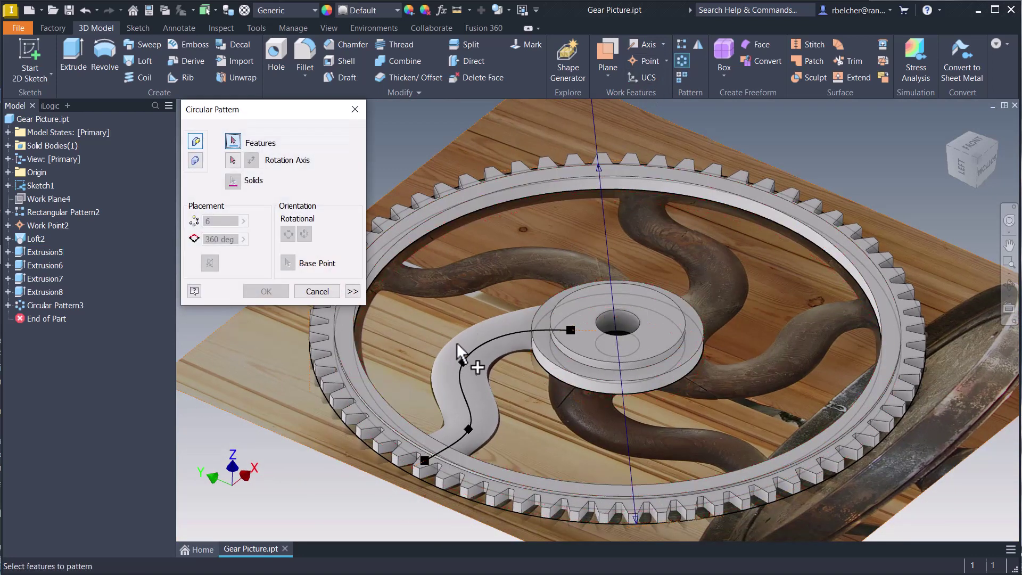
pyautogui.click(488, 366)
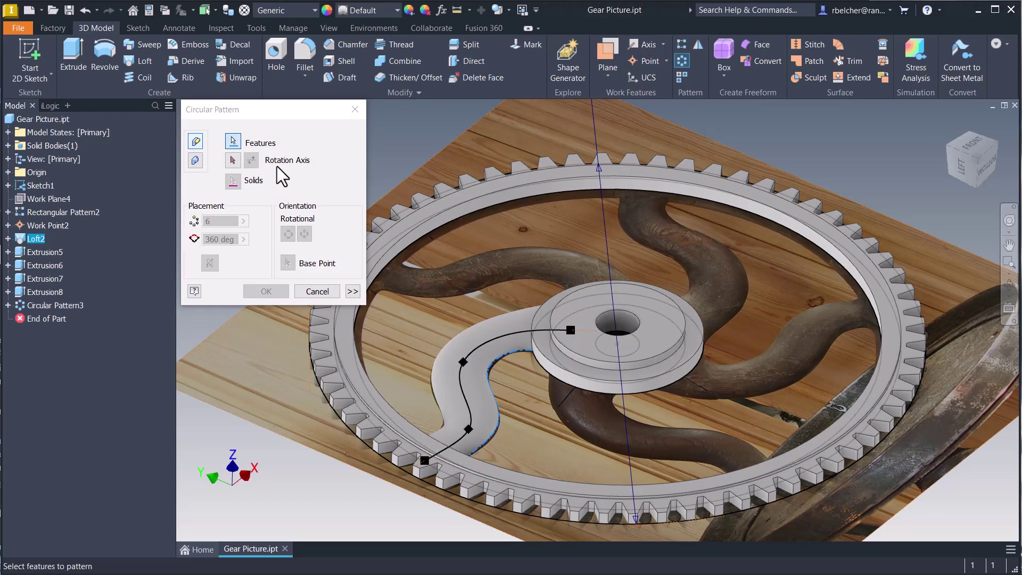
pyautogui.click(233, 161)
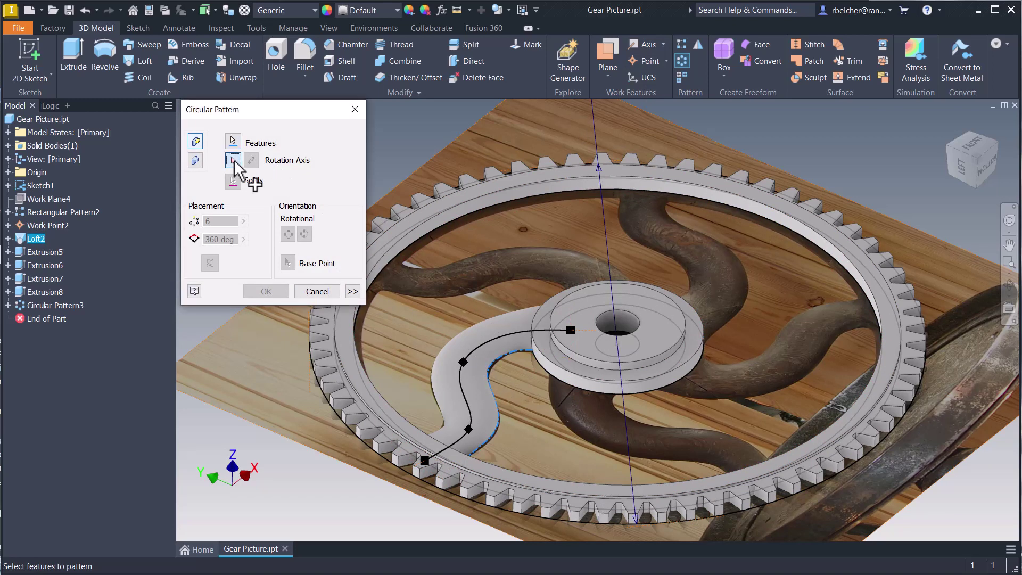
pyautogui.click(549, 379)
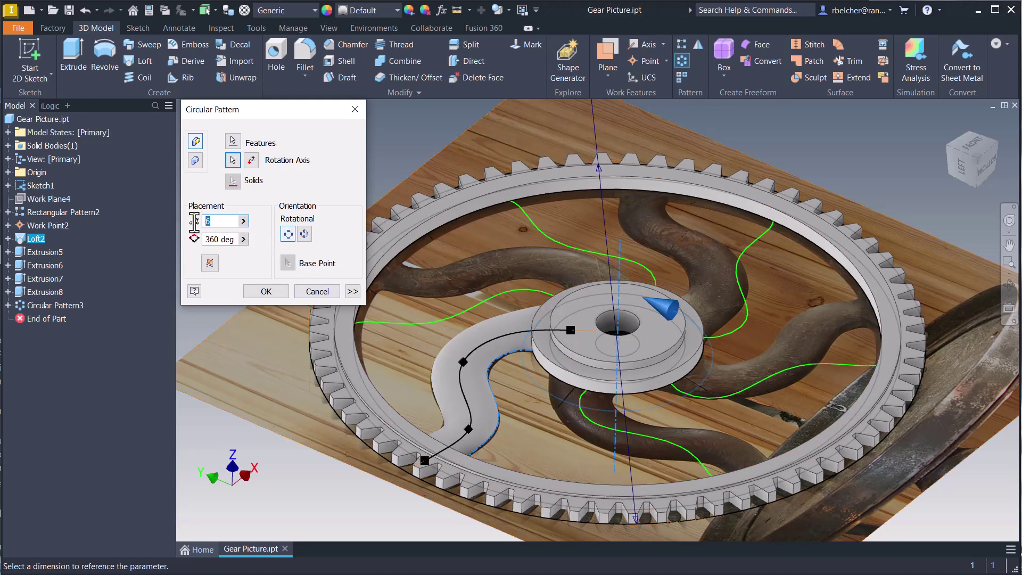
pyautogui.write('5')
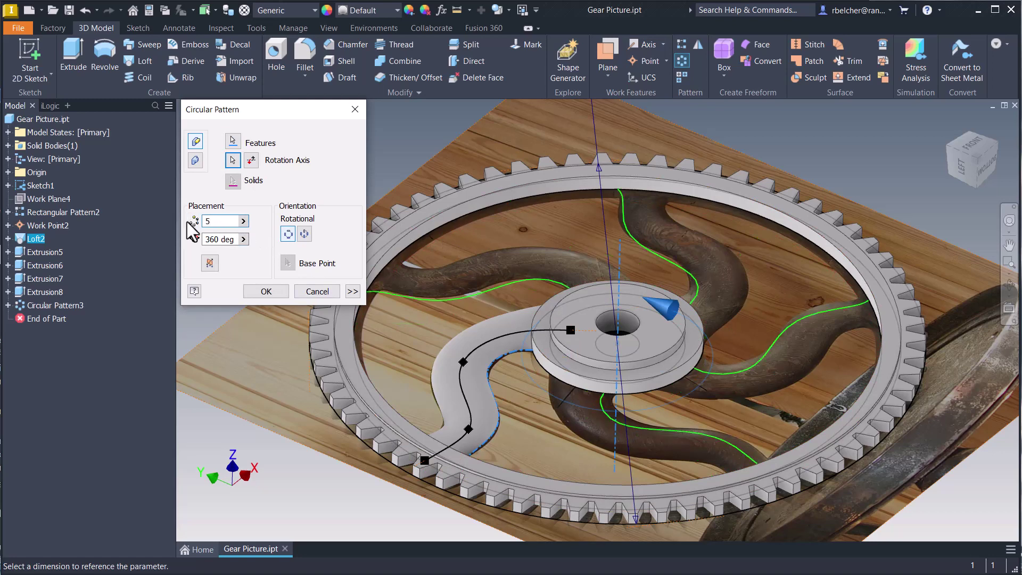
pyautogui.click(264, 291)
# - Apply the Galvanized appearance to the whole gear part
pyautogui.scroll(-3, 562, 334)
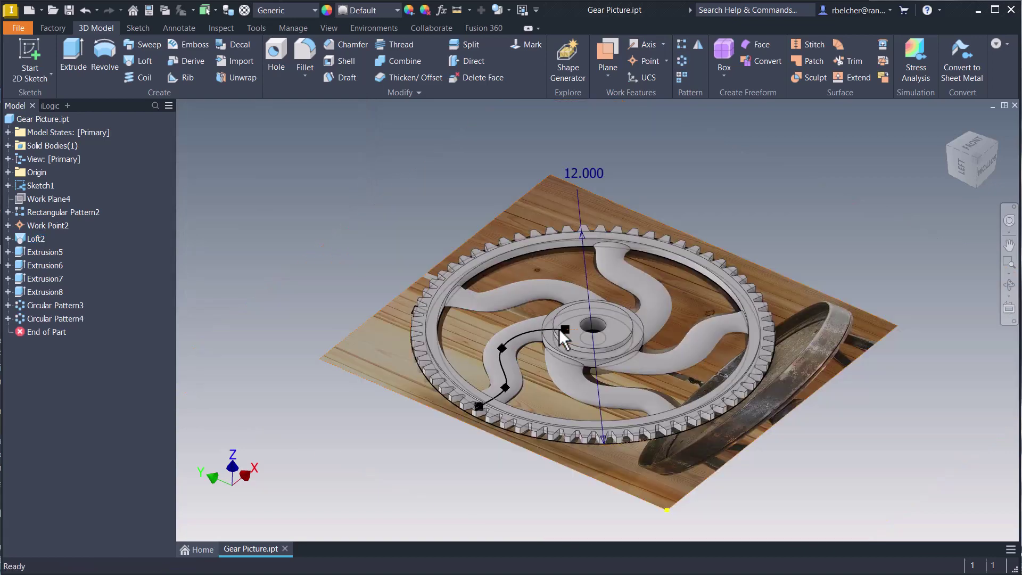
pyautogui.keyDown('shift'); pyautogui.moveTo(562, 335); pyautogui.dragTo(483, 500, button='middle'); pyautogui.keyUp('shift')
pyautogui.keyDown('shift'); pyautogui.moveTo(614, 379); pyautogui.dragTo(732, 258, button='middle'); pyautogui.keyUp('shift')
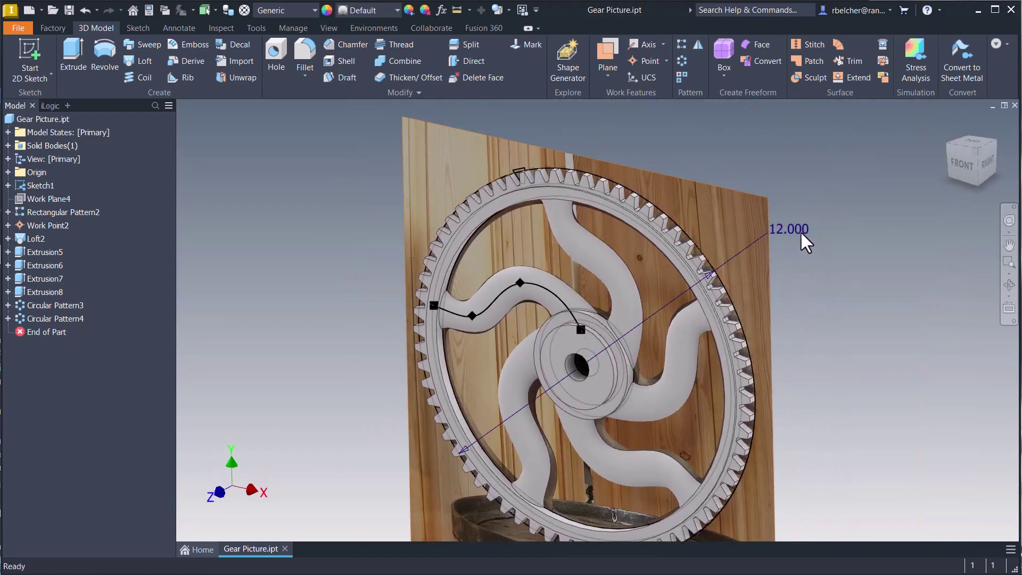
pyautogui.scroll(4, 514, 335)
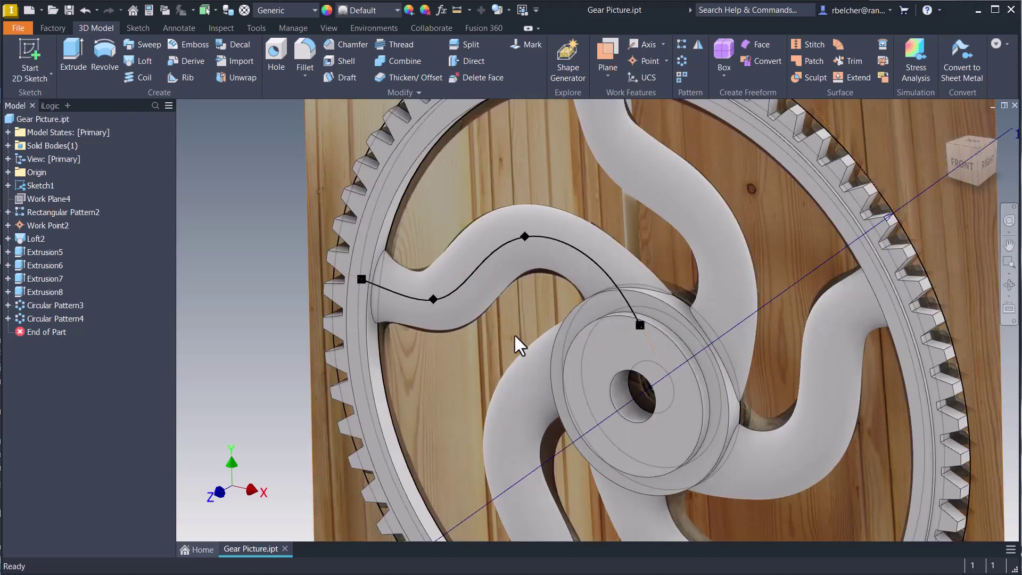
pyautogui.scroll(-3, 513, 333)
pyautogui.scroll(4, 451, 191)
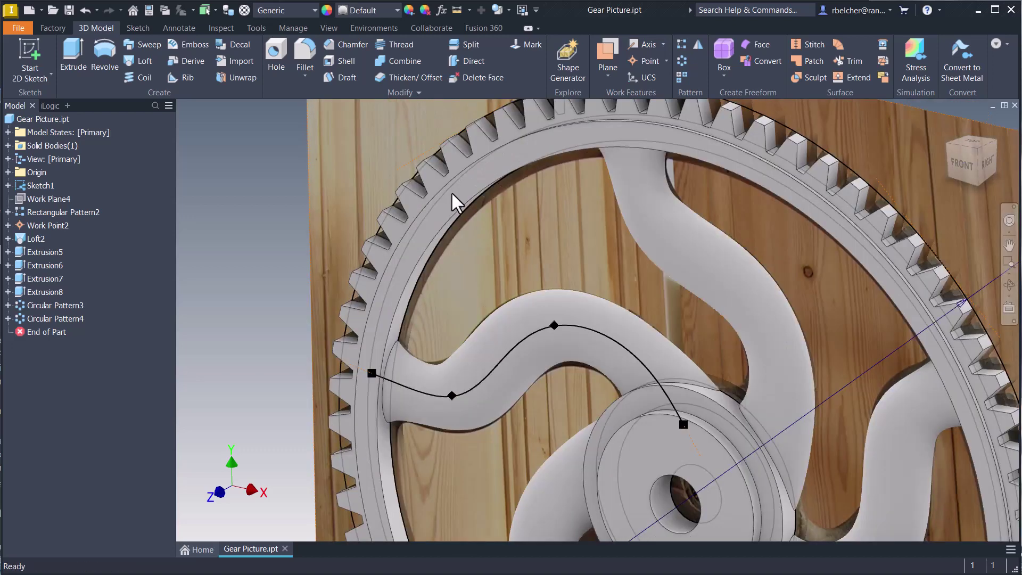
pyautogui.scroll(2, 451, 192)
pyautogui.scroll(2, 475, 183)
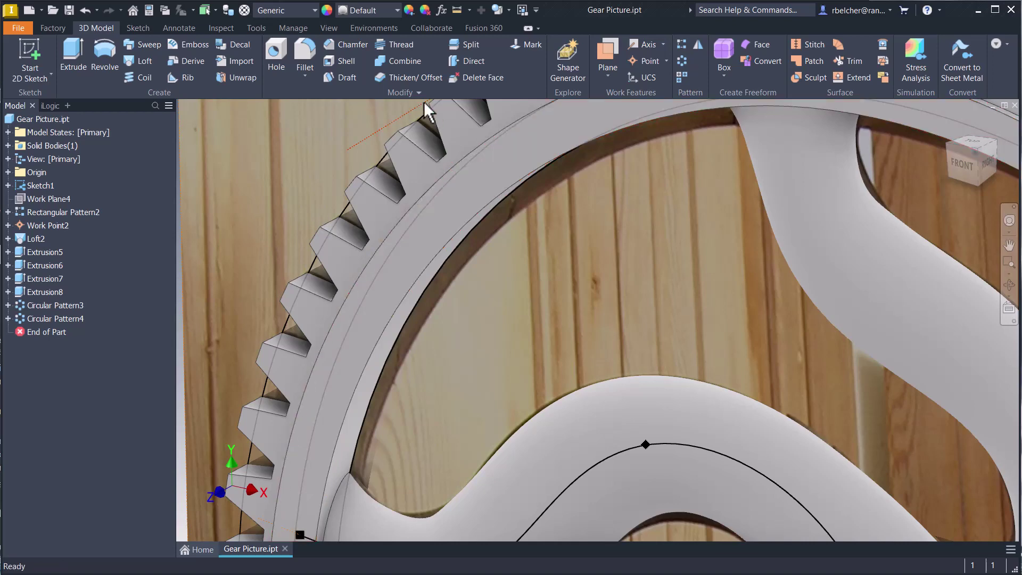
pyautogui.click(360, 9)
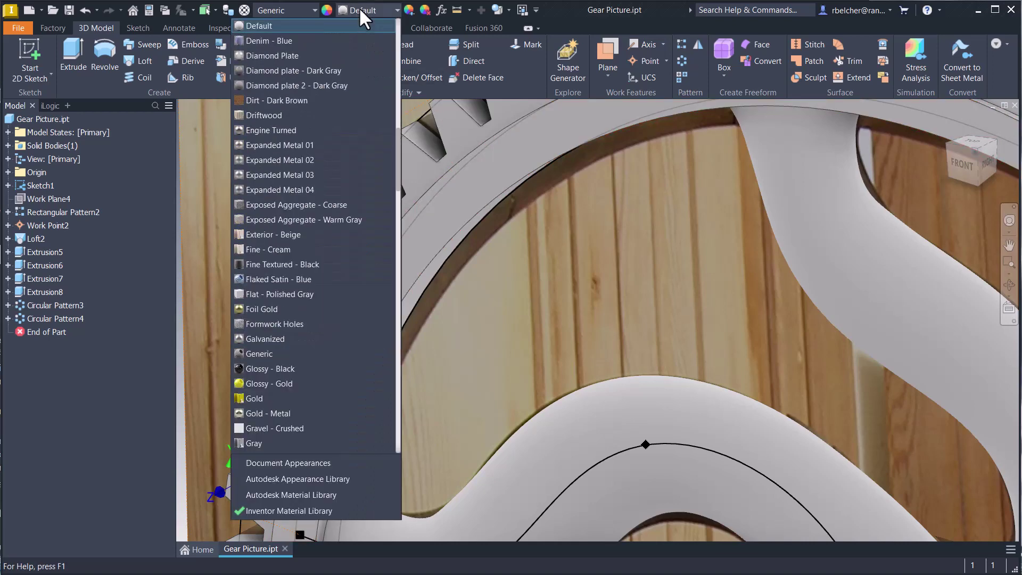
pyautogui.click(262, 338)
# - Select the rim's front face and inner wall together with all five curved spokes
pyautogui.click(429, 242)
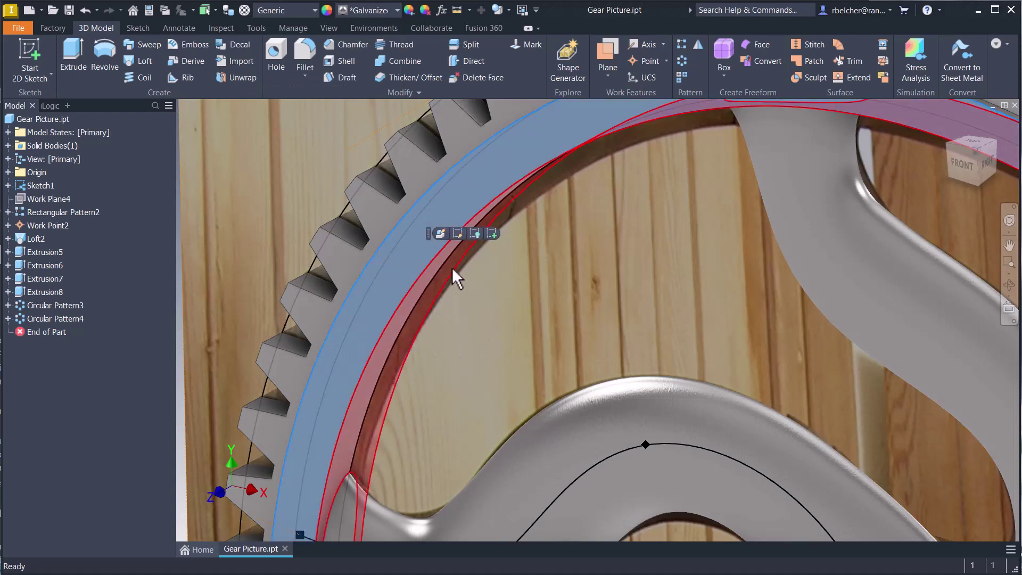
pyautogui.scroll(5, 447, 276)
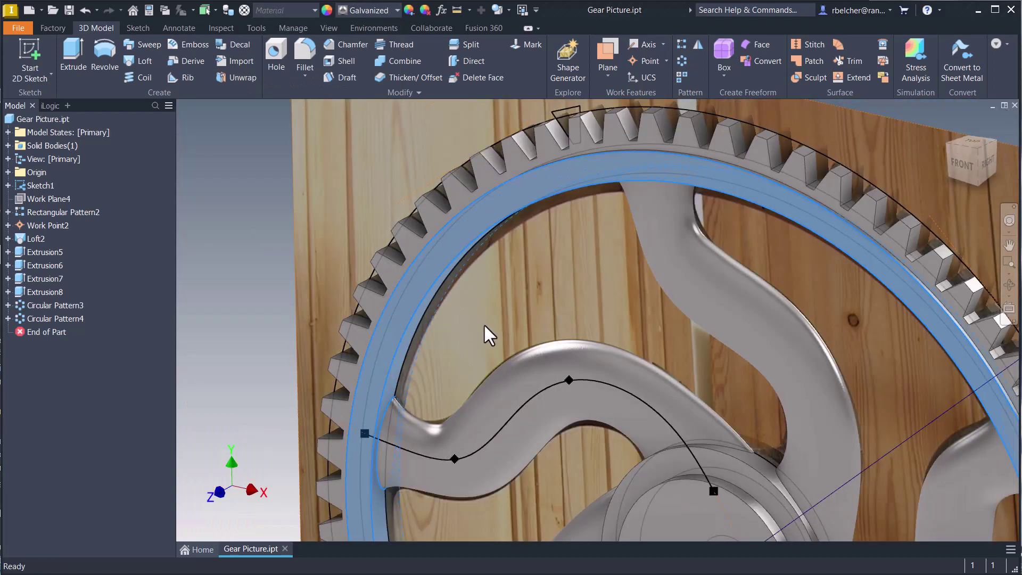
pyautogui.keyDown('ctrl'); pyautogui.click(653, 224); pyautogui.keyUp('ctrl')
pyautogui.keyDown('ctrl'); pyautogui.click(567, 357); pyautogui.keyUp('ctrl')
pyautogui.scroll(5, 567, 357)
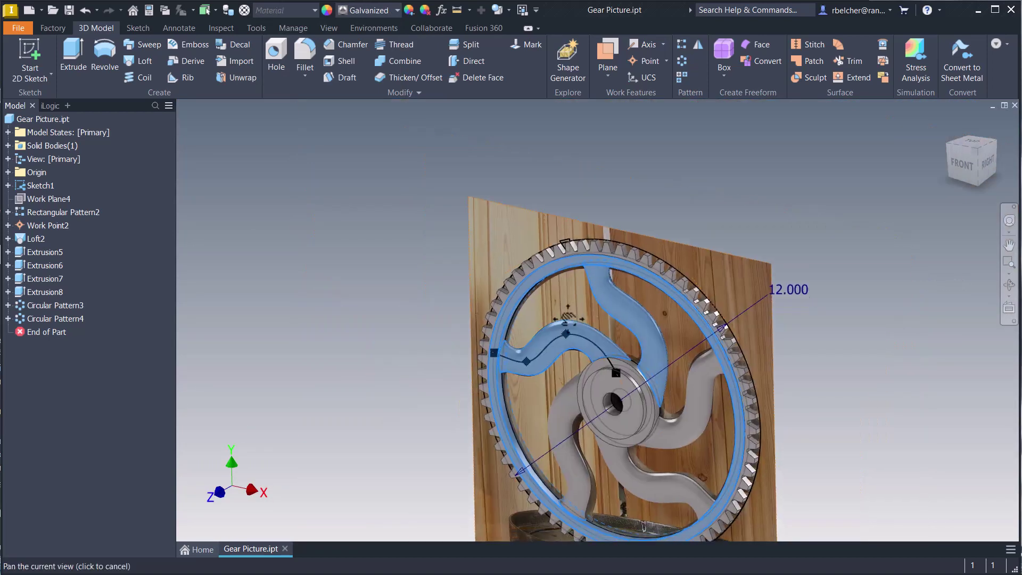
pyautogui.scroll(-8, 561, 267)
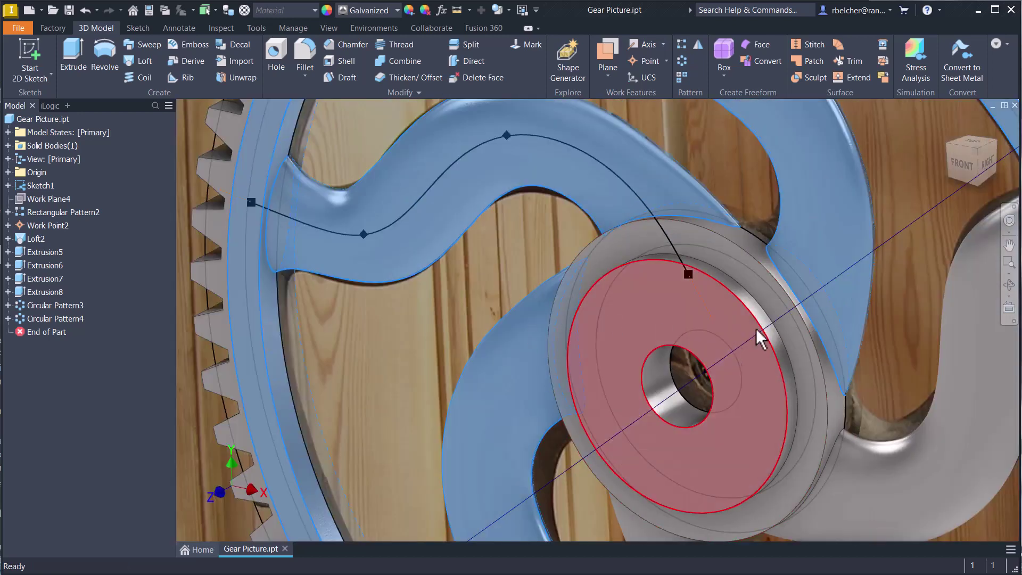
pyautogui.keyDown('ctrl'); pyautogui.click(919, 502); pyautogui.keyUp('ctrl')
pyautogui.moveTo(882, 442); pyautogui.dragTo(808, 226, button='middle')
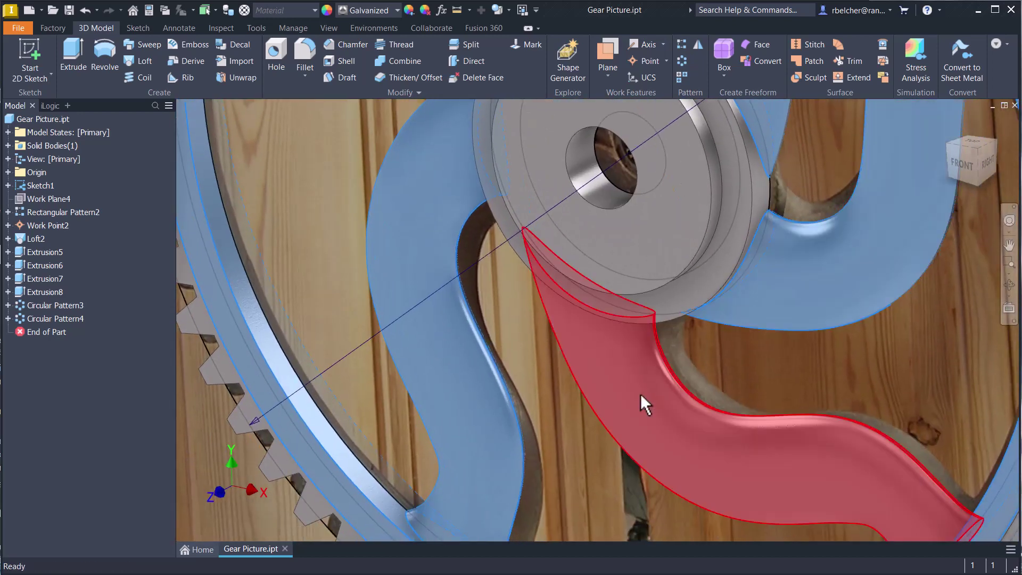
pyautogui.keyDown('ctrl'); pyautogui.click(640, 394); pyautogui.keyUp('ctrl')
# - Add the hub's raised front ring face and its outer wall between the spokes to the face selection
pyautogui.keyDown('ctrl'); pyautogui.click(665, 249); pyautogui.keyUp('ctrl')
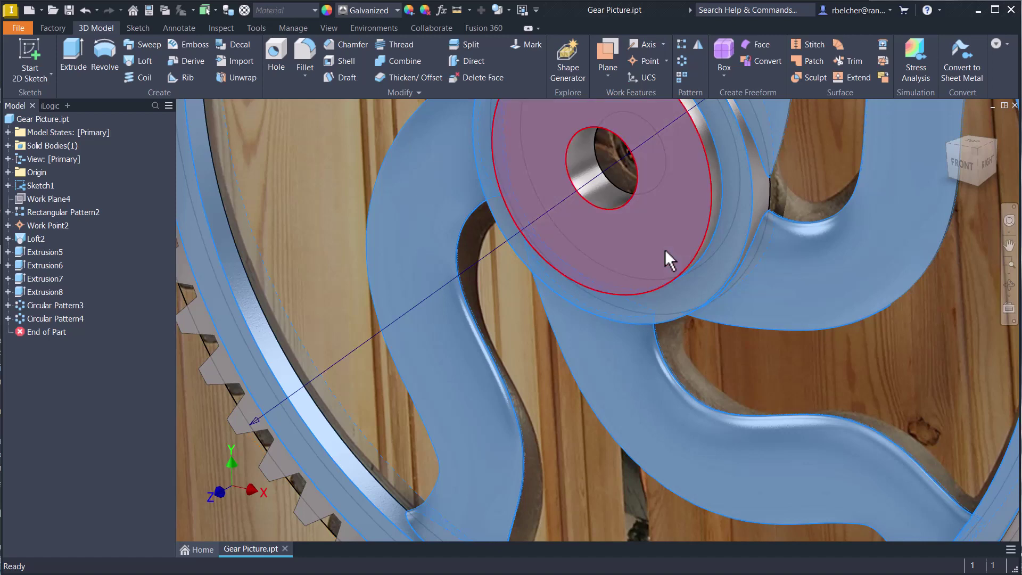
pyautogui.scroll(-4, 714, 145)
pyautogui.moveTo(714, 145); pyautogui.dragTo(729, 272, button='middle')
pyautogui.keyDown('ctrl'); pyautogui.click(692, 360); pyautogui.keyUp('ctrl')
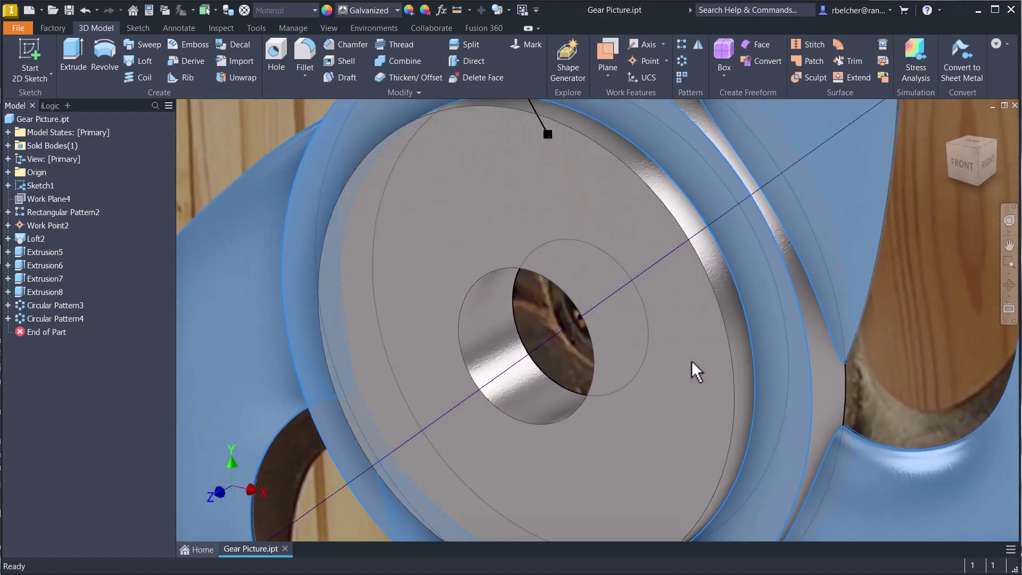
pyautogui.scroll(4, 778, 367)
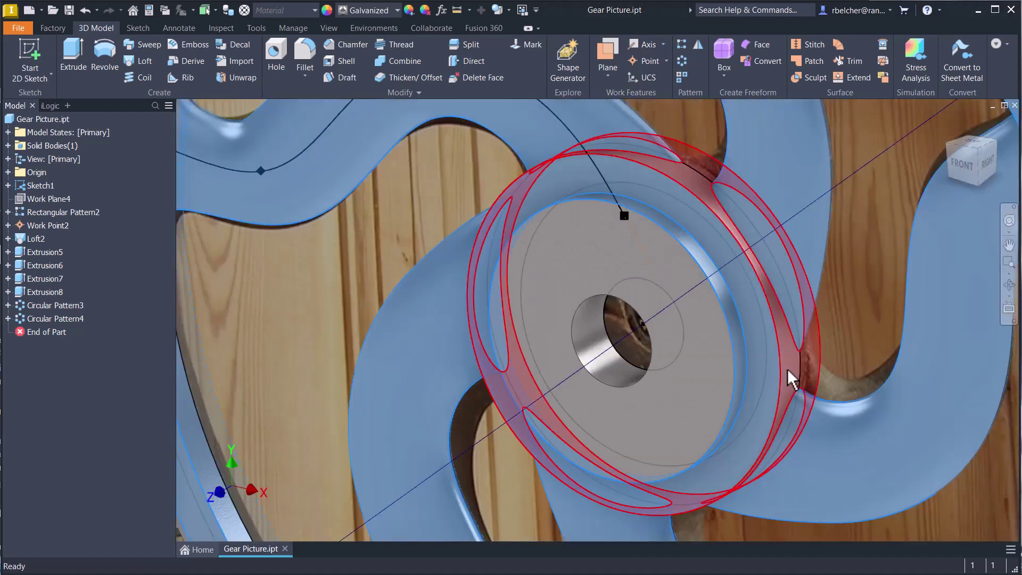
pyautogui.keyDown('ctrl'); pyautogui.click(787, 375); pyautogui.keyUp('ctrl')
# - Add the hub's back ring face and the rim's back face to the same selection
pyautogui.scroll(4, 787, 375)
pyautogui.keyDown('shift'); pyautogui.moveTo(777, 417); pyautogui.dragTo(686, 397, button='middle'); pyautogui.keyUp('shift')
pyautogui.scroll(-5, 725, 352)
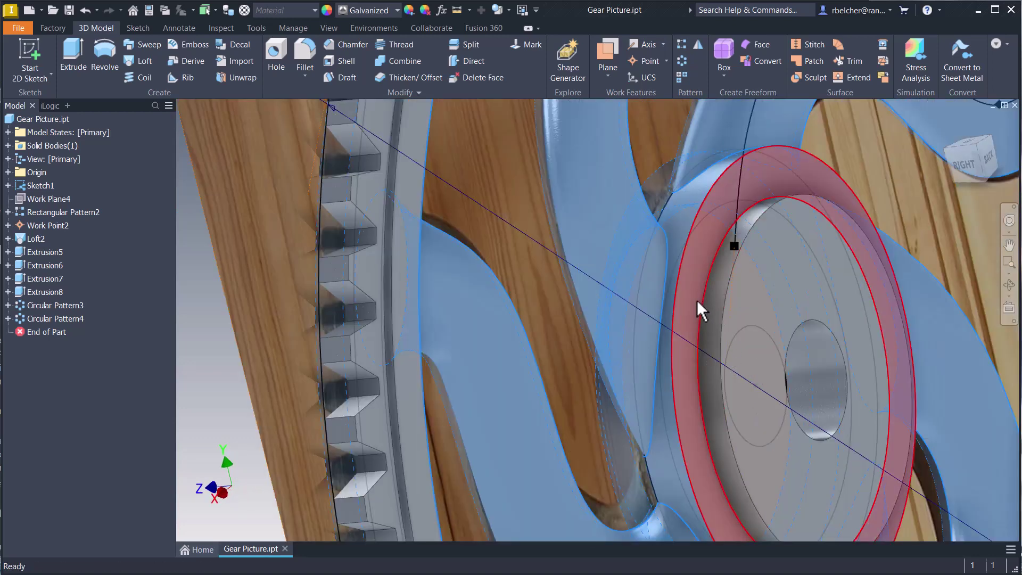
pyautogui.scroll(5, 686, 340)
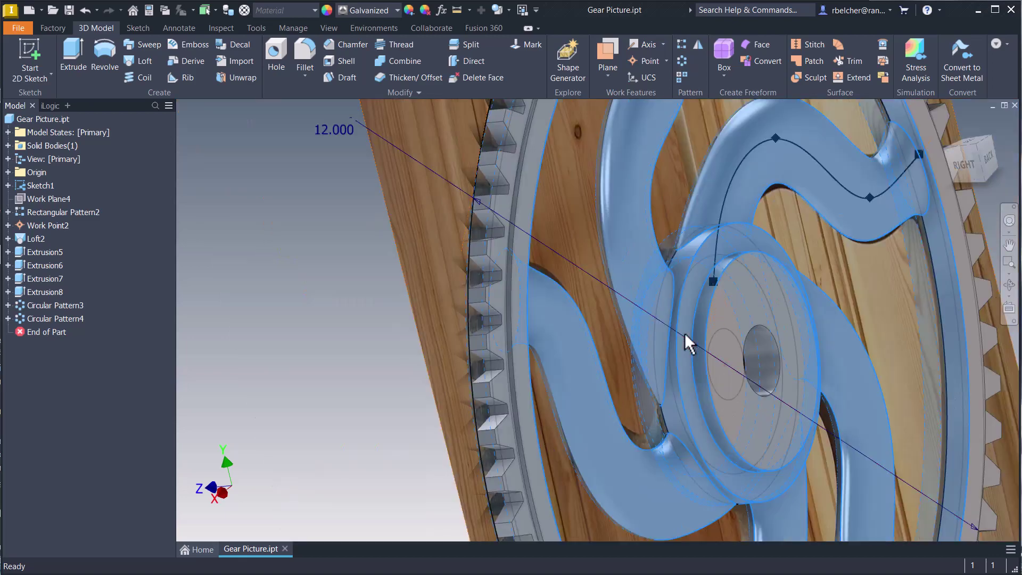
pyautogui.moveTo(654, 392)
pyautogui.keyDown('shift'); pyautogui.mouseDown(button='middle')
pyautogui.moveTo(726, 370)
pyautogui.moveTo(764, 378)
pyautogui.moveTo(624, 381)
pyautogui.moveTo(519, 252)
pyautogui.mouseUp(button='middle'); pyautogui.keyUp('shift')
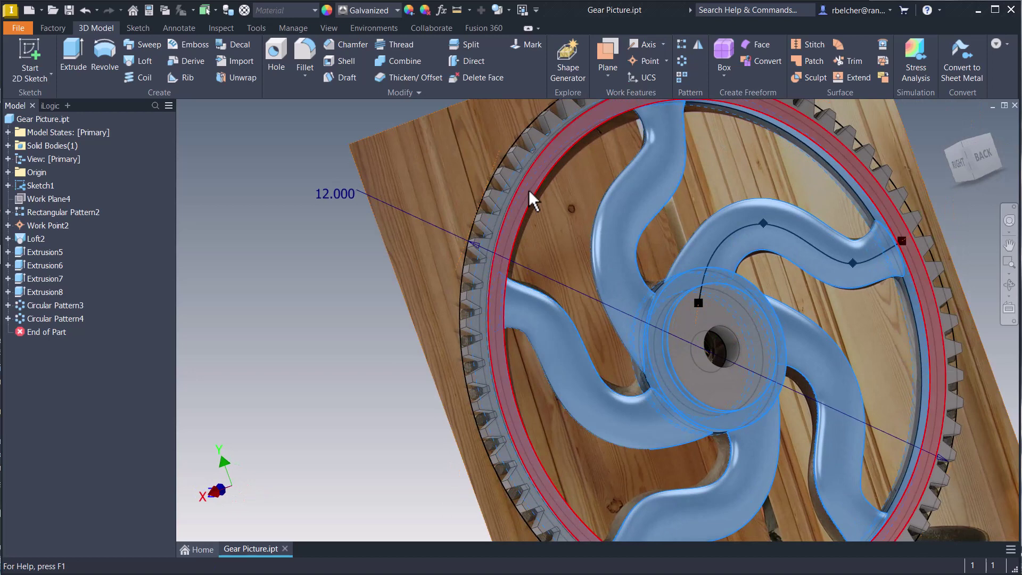
# - Apply the Chestnut appearance to the selected rim, hub and spoke faces
pyautogui.click(369, 8)
pyautogui.scroll(20, 351, 137)
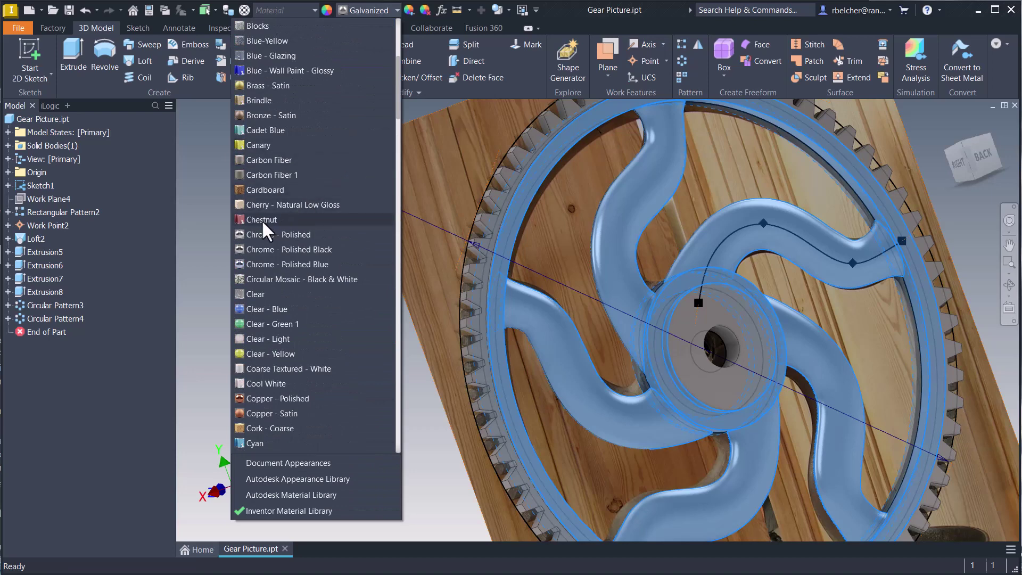
pyautogui.click(261, 219)
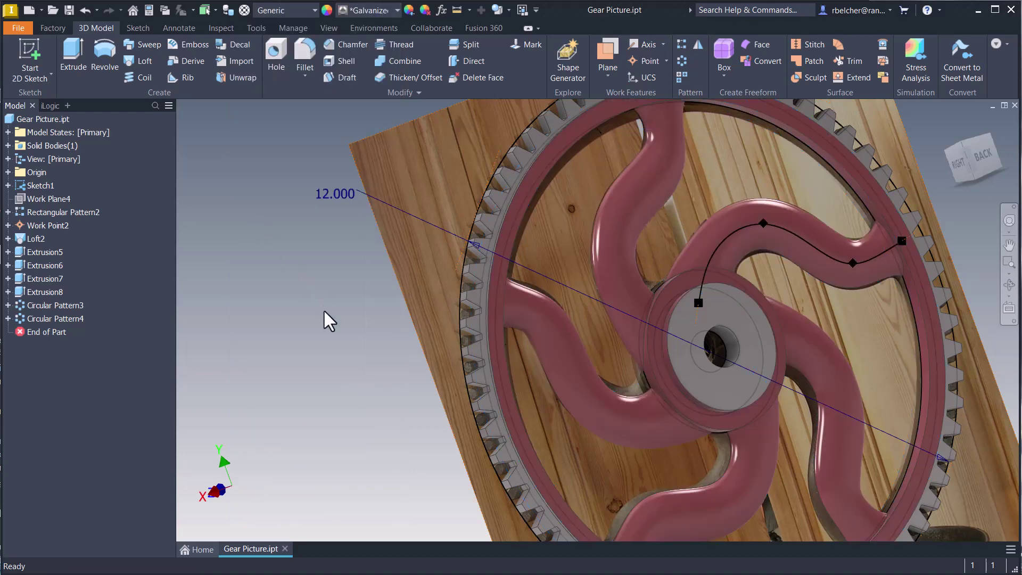
# - Hide Sketch1, which holds the reference photo, the spoke path and the 12 in dimension
pyautogui.moveTo(364, 354)
pyautogui.keyDown('shift'); pyautogui.mouseDown(button='middle')
pyautogui.moveTo(513, 358)
pyautogui.moveTo(417, 354)
pyautogui.moveTo(749, 274)
pyautogui.moveTo(633, 312)
pyautogui.moveTo(650, 325)
pyautogui.moveTo(698, 288)
pyautogui.moveTo(678, 295)
pyautogui.moveTo(655, 285)
pyautogui.moveTo(615, 324)
pyautogui.mouseUp(button='middle'); pyautogui.keyUp('shift')
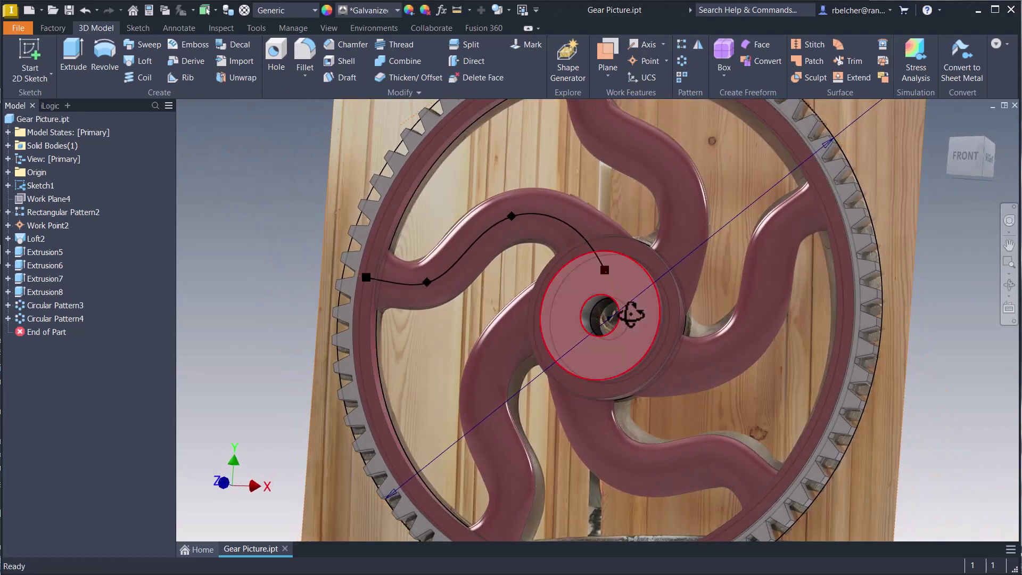
pyautogui.scroll(-3, 620, 320)
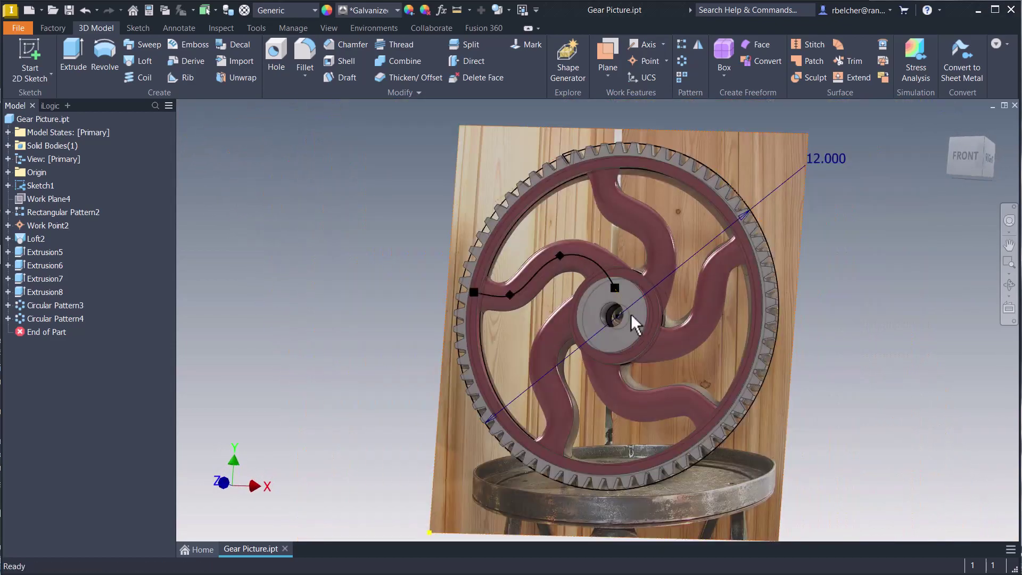
pyautogui.rightClick(42, 185)
pyautogui.click(68, 318)
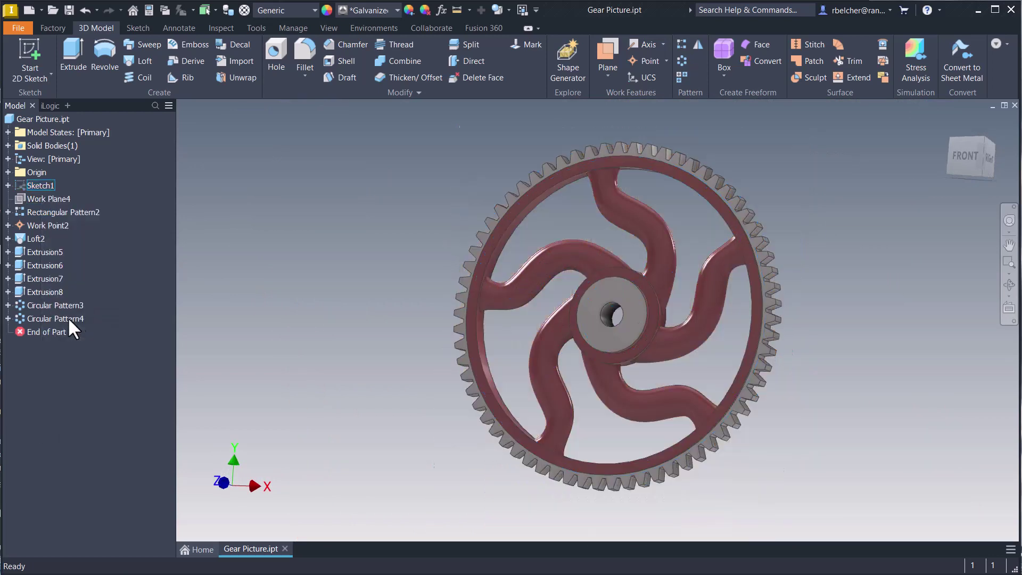
# - Inspect the finished gear from an angle, straight from the front and around to its back
pyautogui.moveTo(524, 292)
pyautogui.keyDown('shift'); pyautogui.mouseDown(button='middle')
pyautogui.moveTo(720, 299)
pyautogui.moveTo(576, 318)
pyautogui.moveTo(506, 314)
pyautogui.moveTo(515, 333)
pyautogui.mouseUp(button='middle'); pyautogui.keyUp('shift')
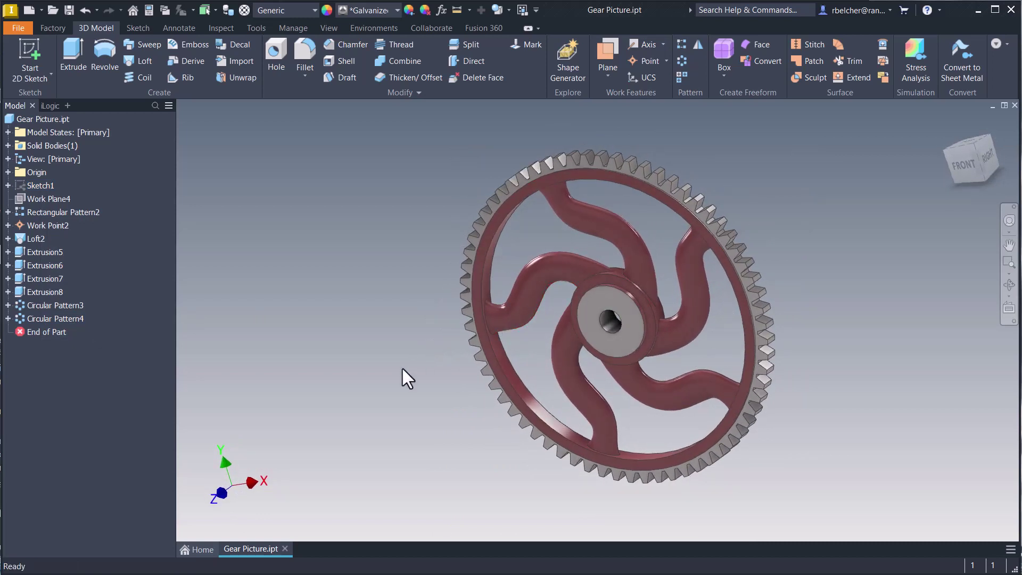
pyautogui.press('F4')
pyautogui.click(962, 165)
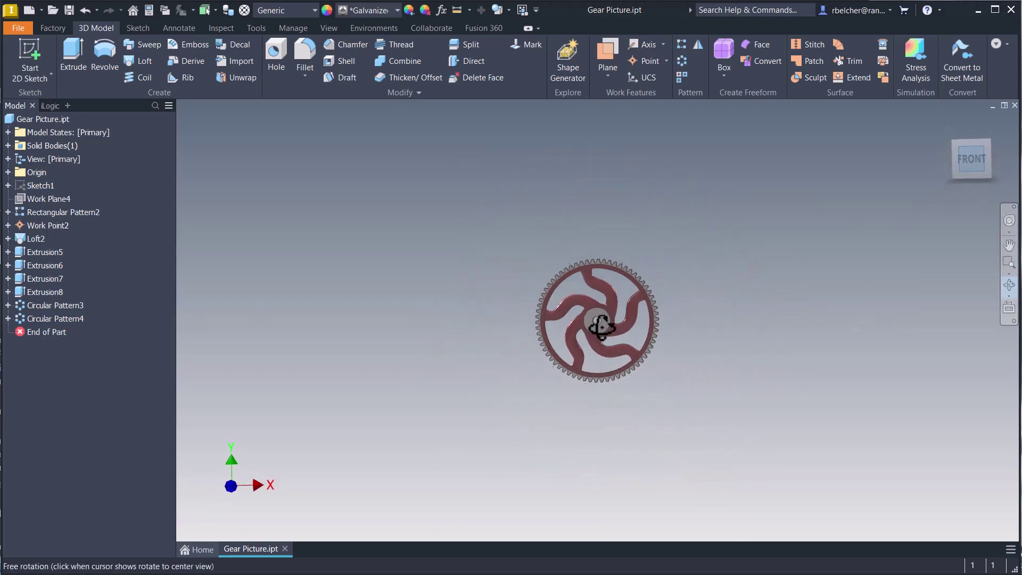
pyautogui.scroll(5, 601, 327)
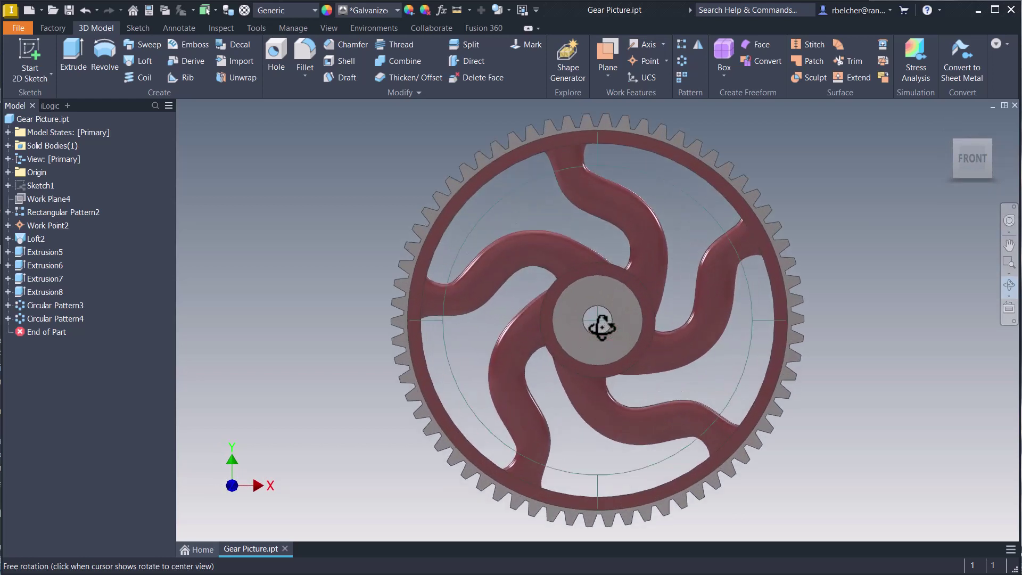
pyautogui.moveTo(711, 331); pyautogui.dragTo(965, 439)
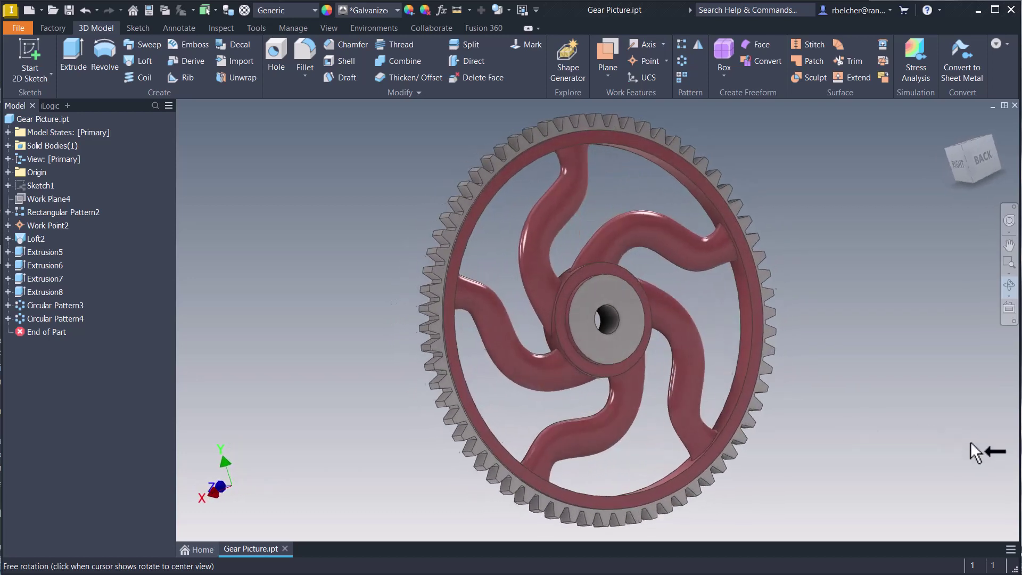